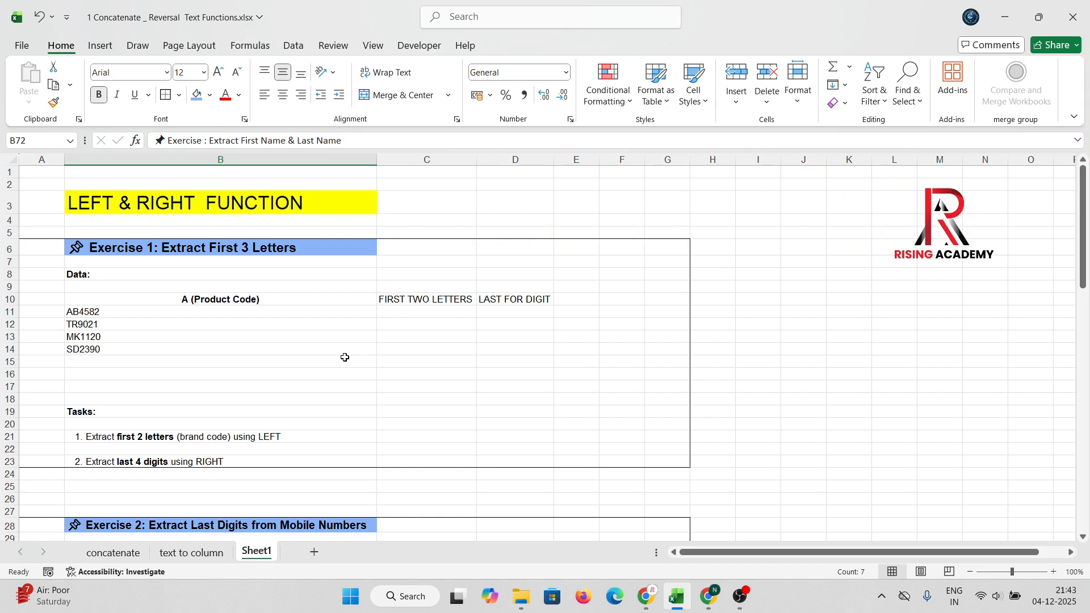
# Step: Extract the first two letters of the product codes with =LEFT(B11,2) in C11, and fill the formula down to C14
pyautogui.click(427, 312)
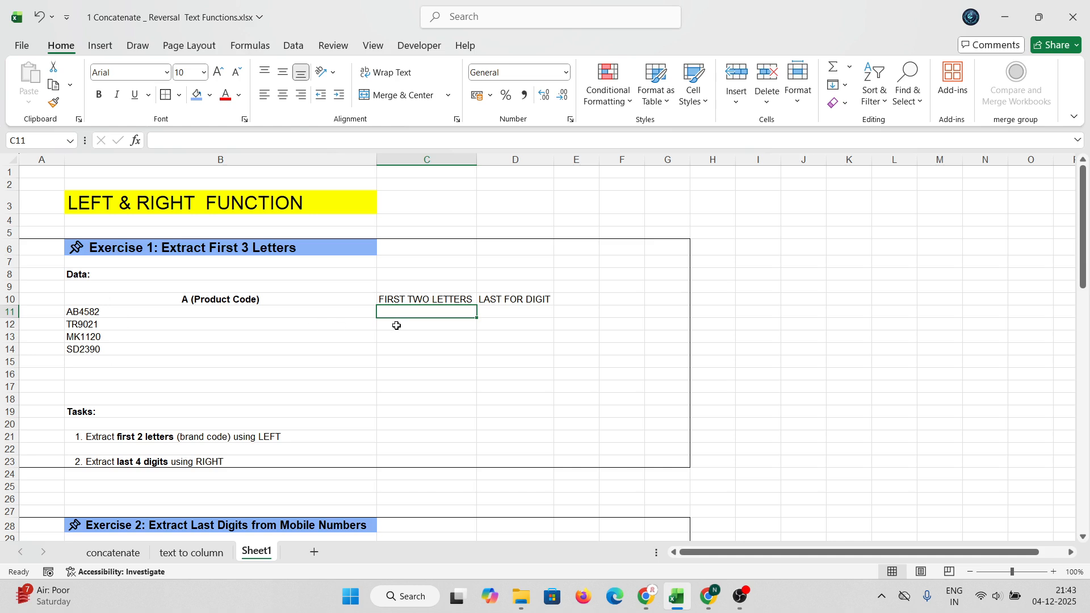
pyautogui.write('=L')
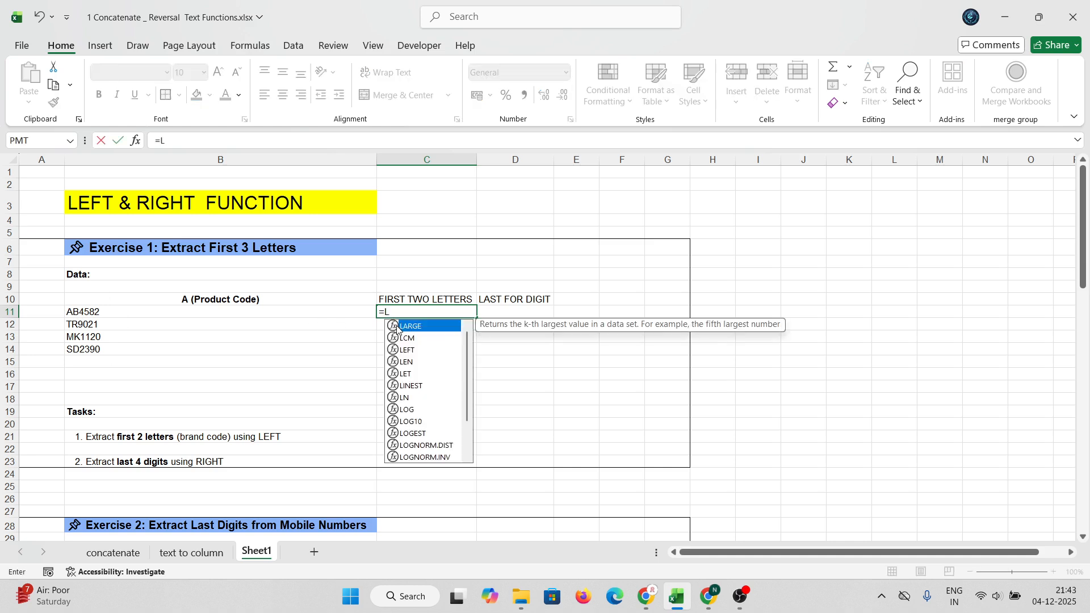
pyautogui.write('EFT(')
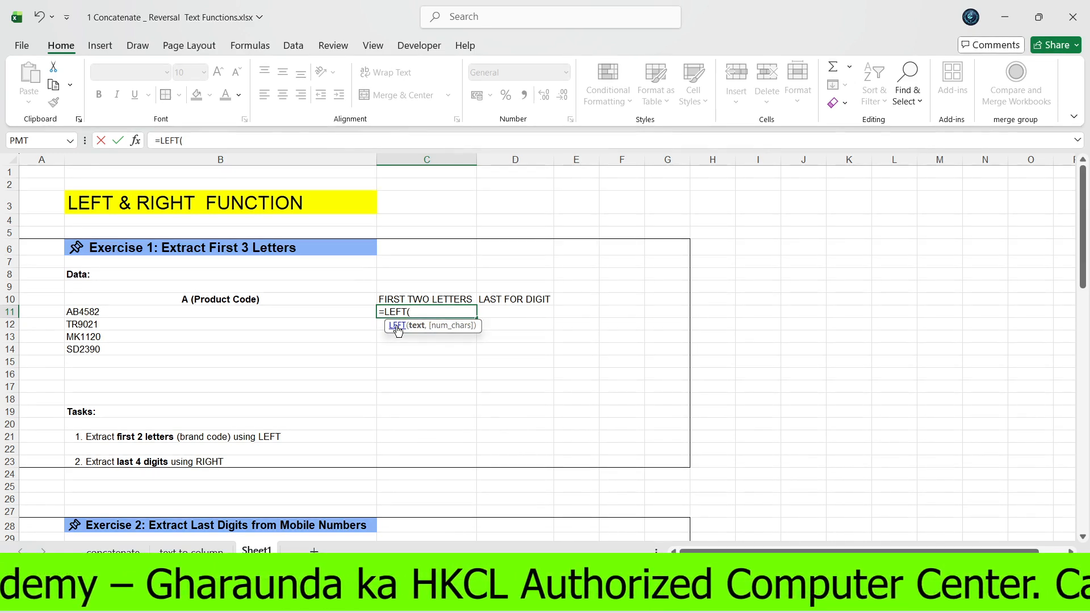
pyautogui.click(89, 313)
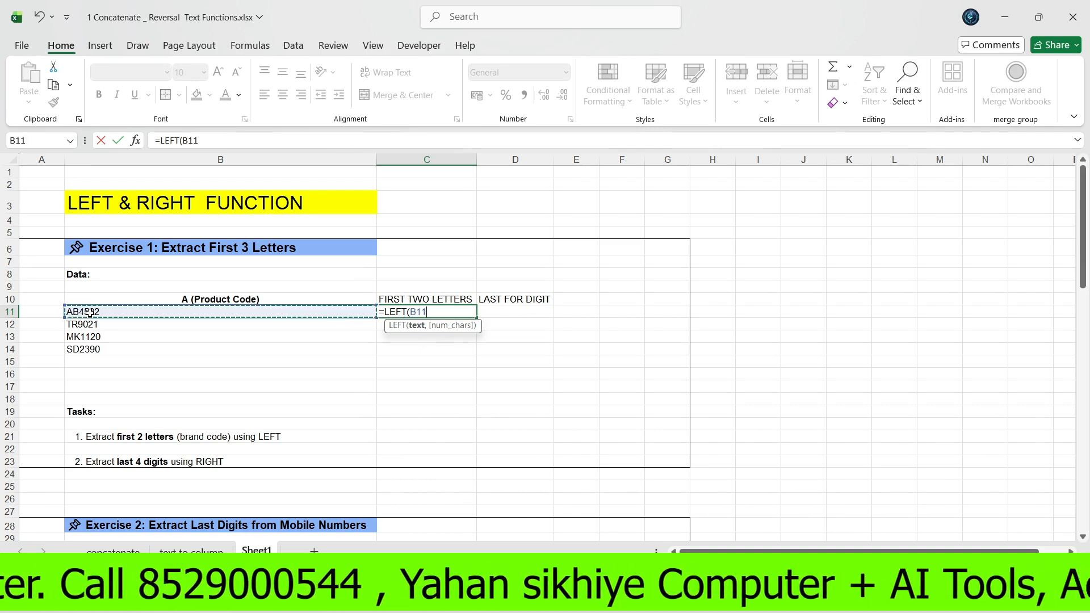
pyautogui.write(',2')
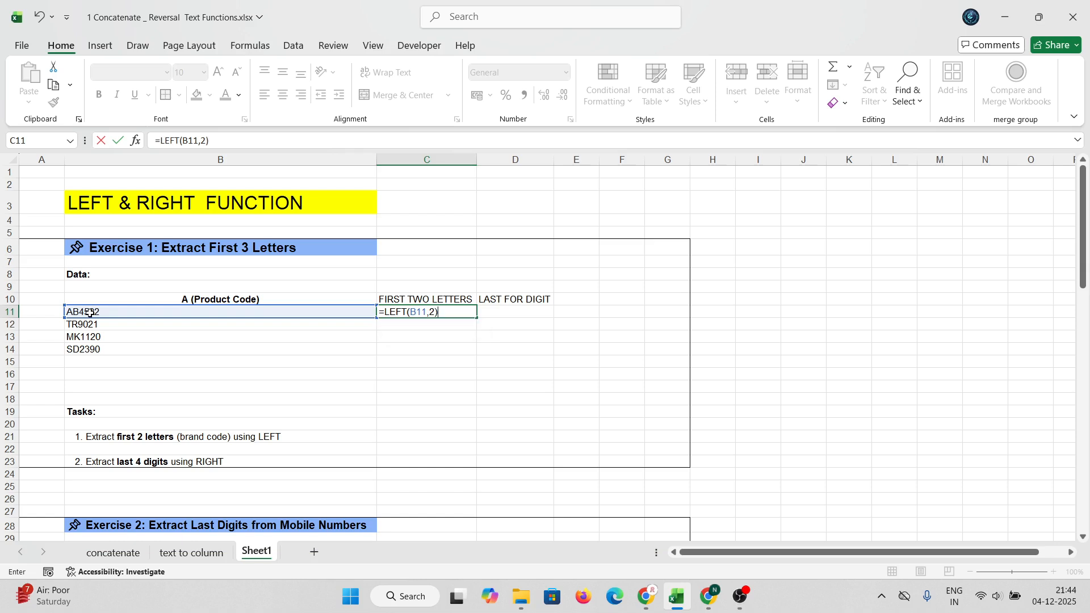
pyautogui.press('Return')
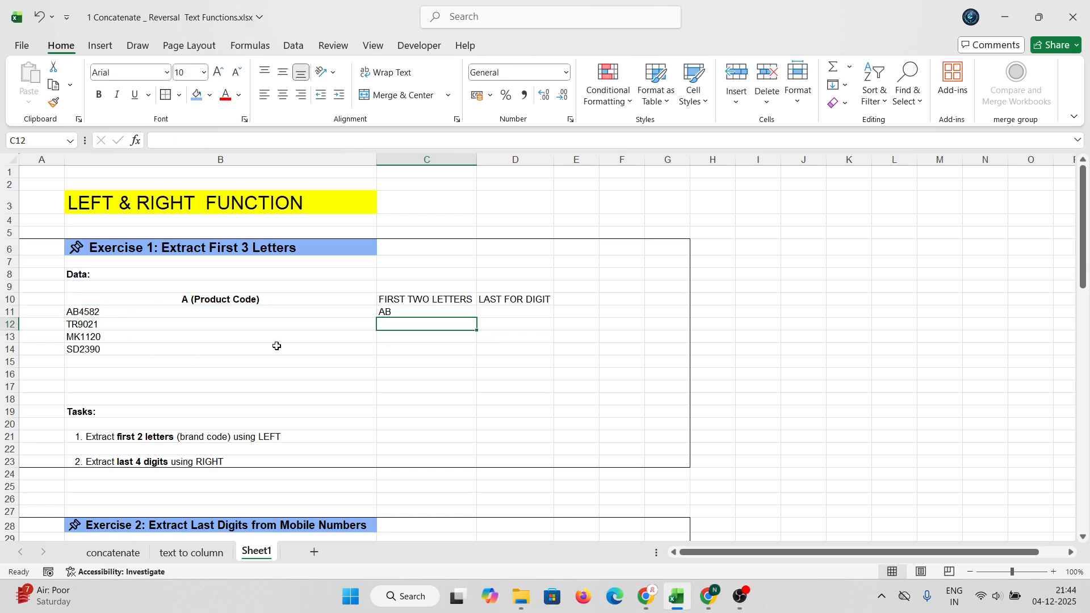
pyautogui.click(436, 314)
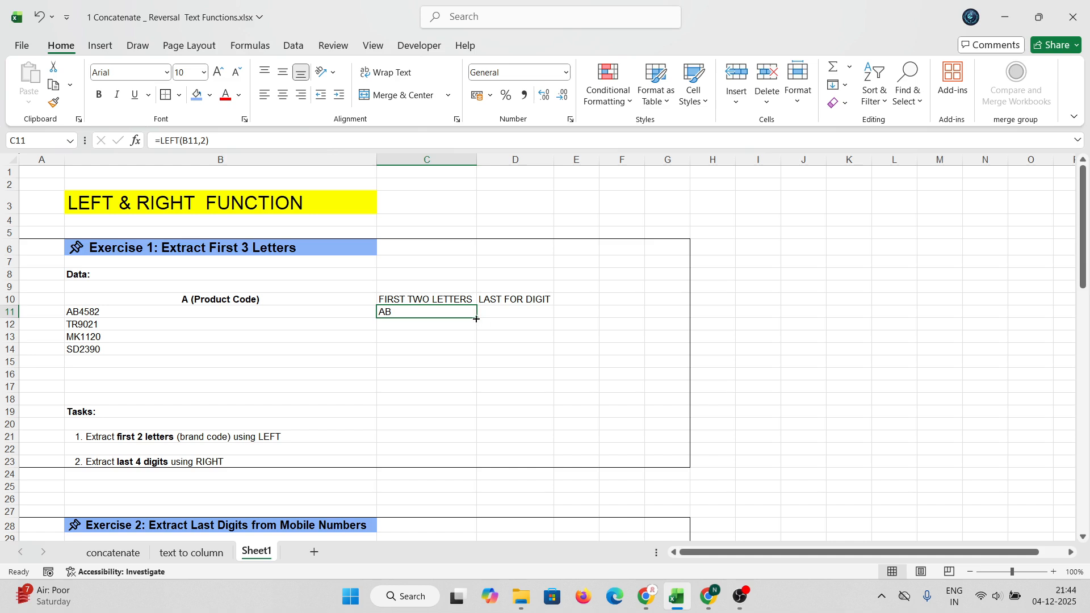
pyautogui.moveTo(477, 318); pyautogui.dragTo(478, 353)
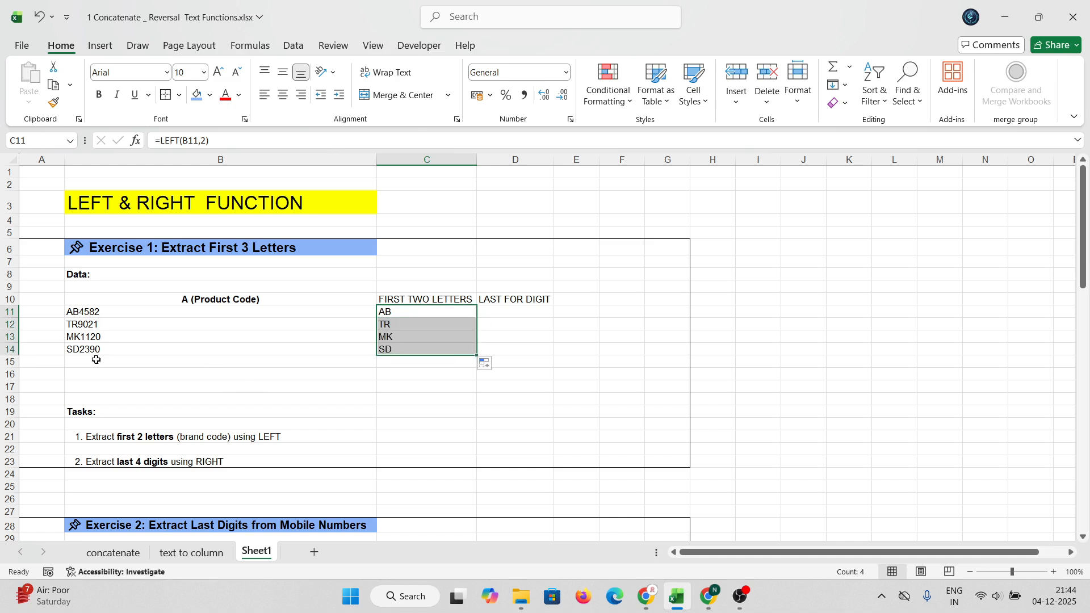
# Step: Extract the last four digits of the product codes with =RIGHT(B11,4) in D11, and fill the formula down to D14
pyautogui.click(520, 312)
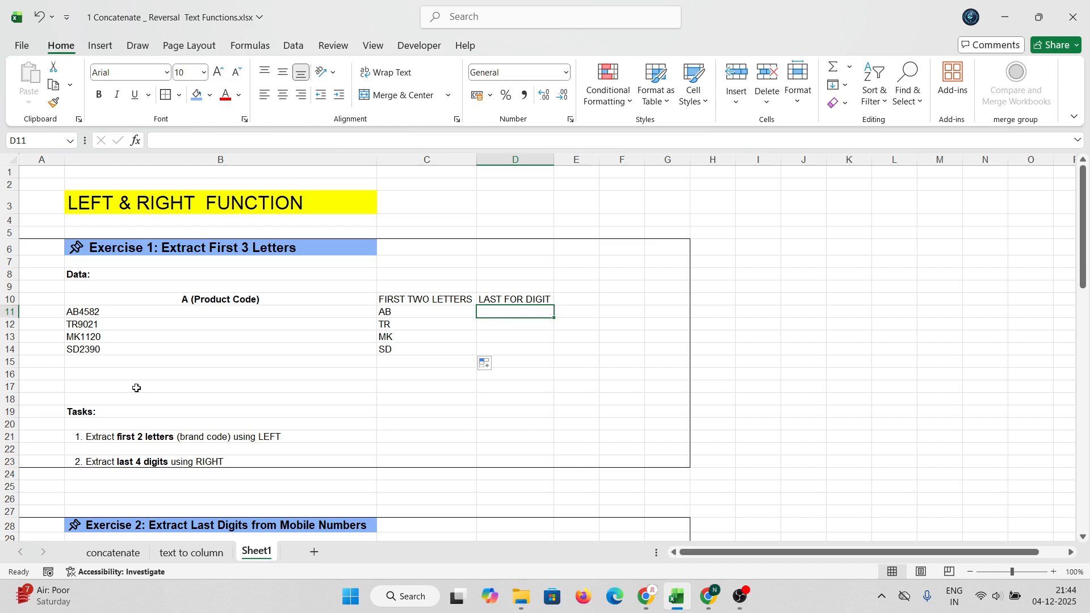
pyautogui.write('=')
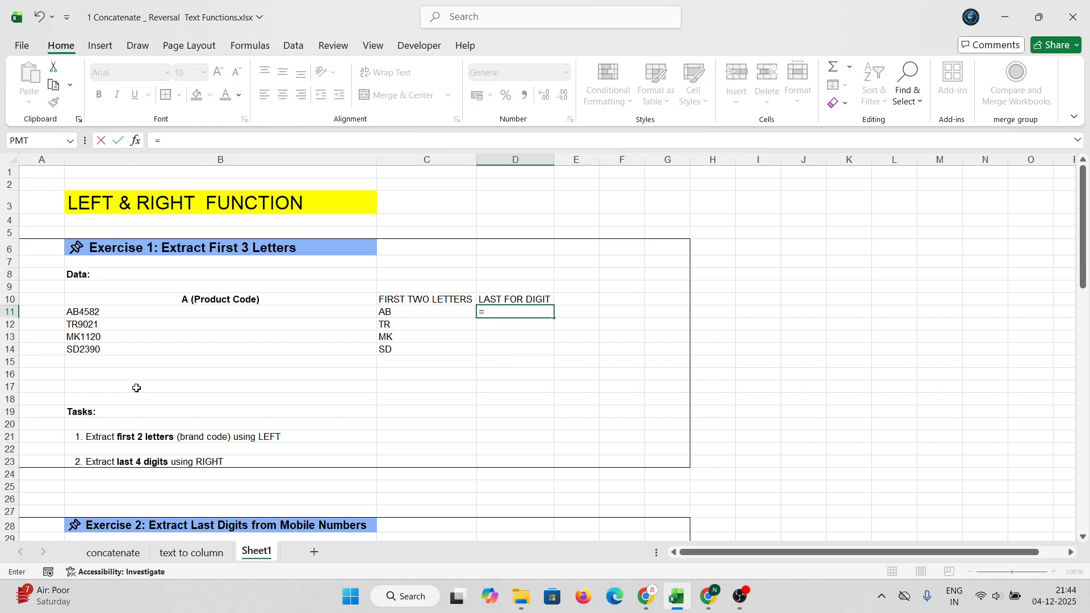
pyautogui.write('RI')
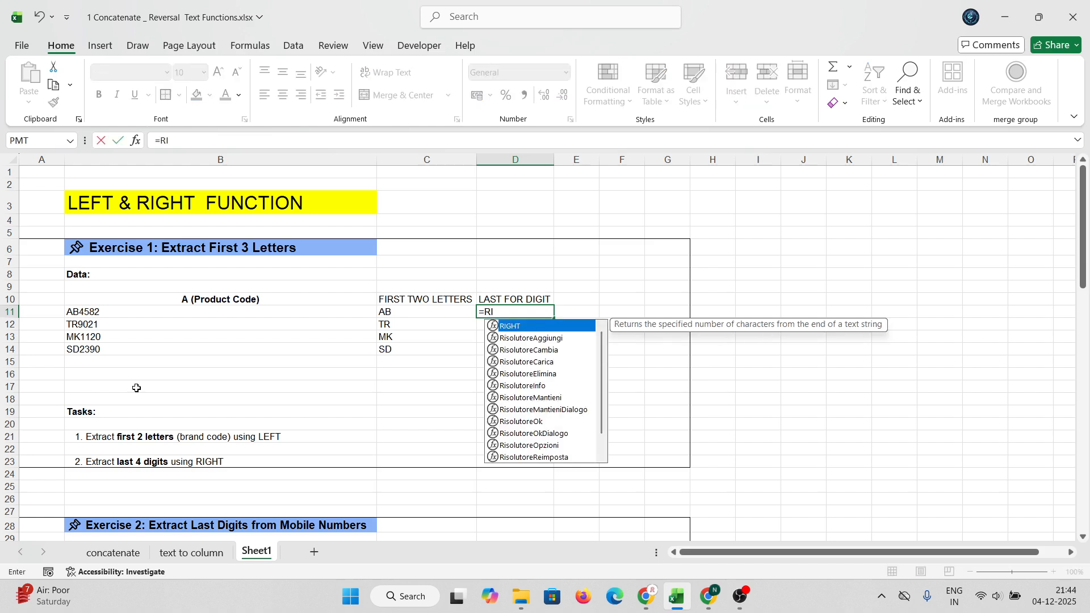
pyautogui.write('GHT')
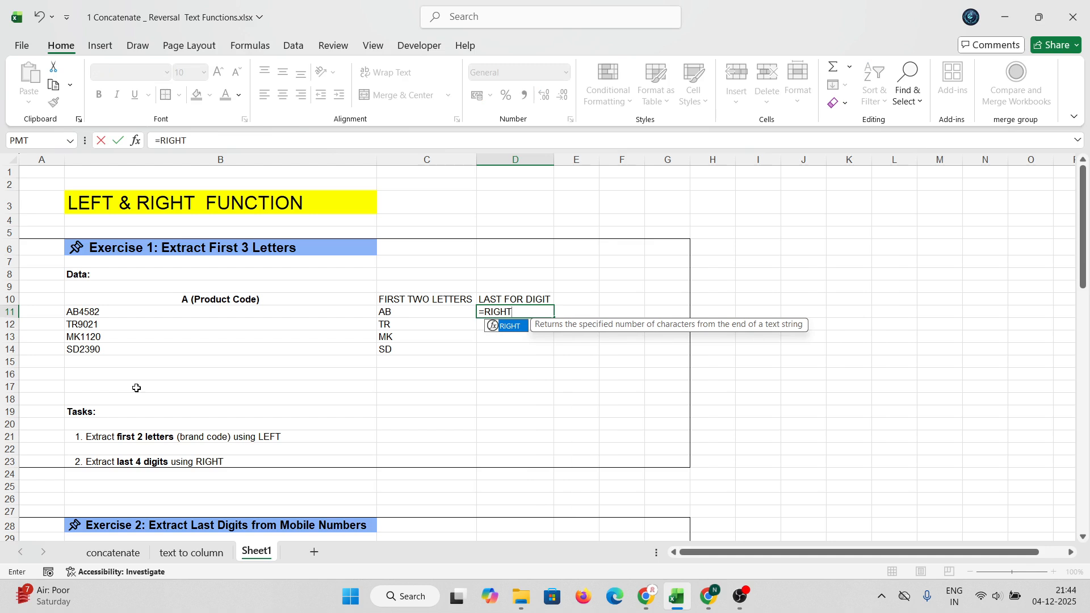
pyautogui.write('(')
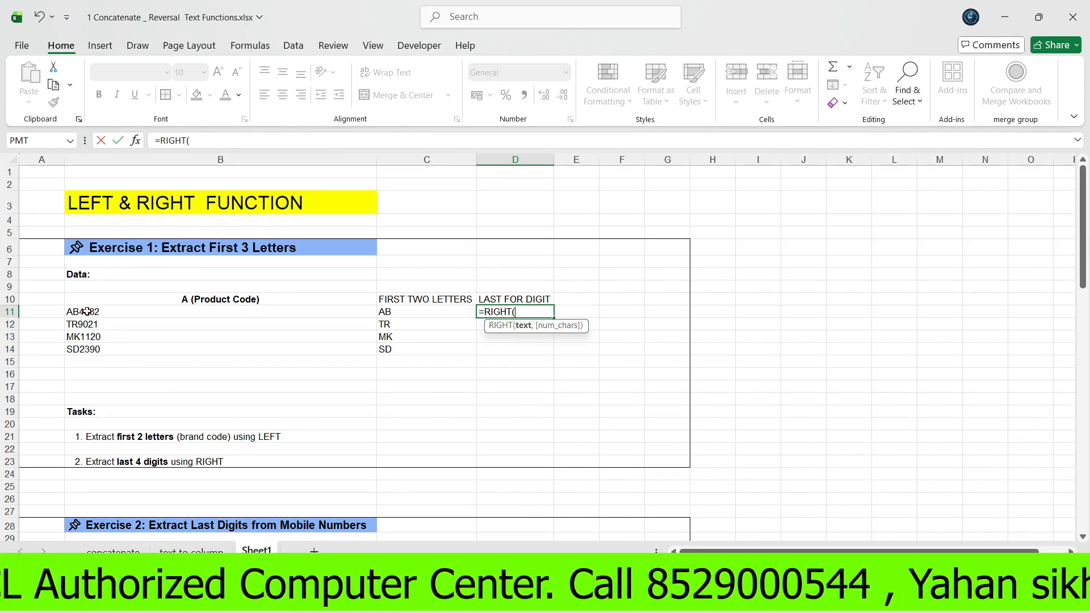
pyautogui.click(125, 313)
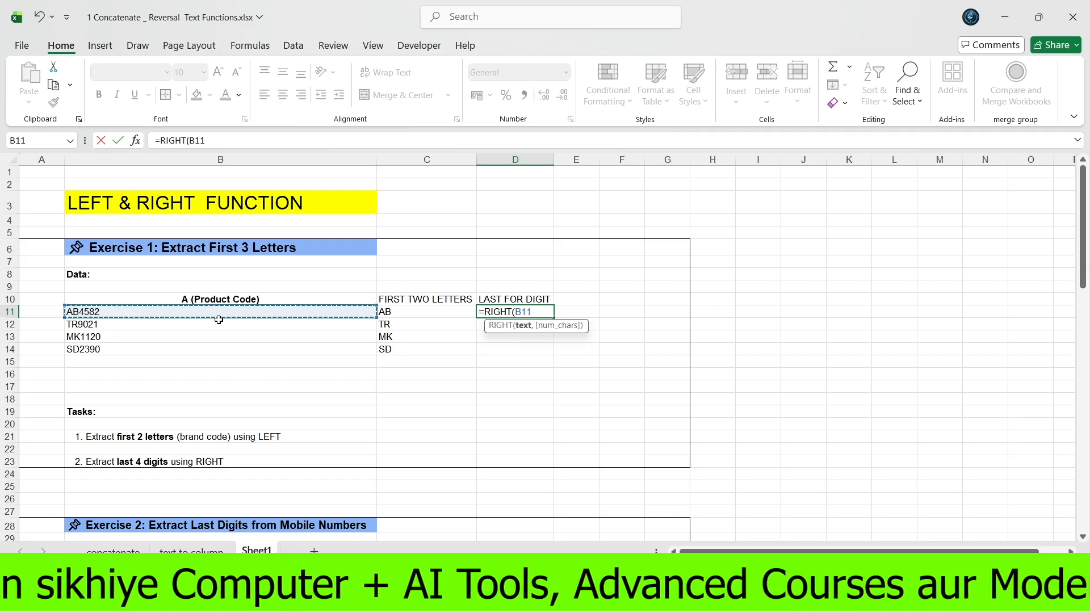
pyautogui.write(',4')
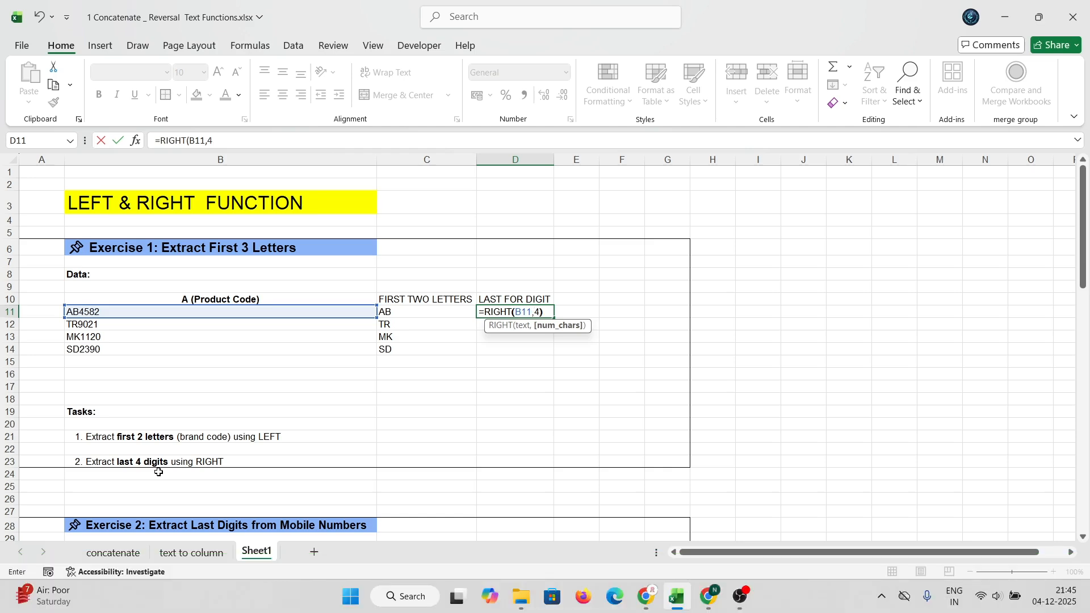
pyautogui.write(')')
pyautogui.press('Return')
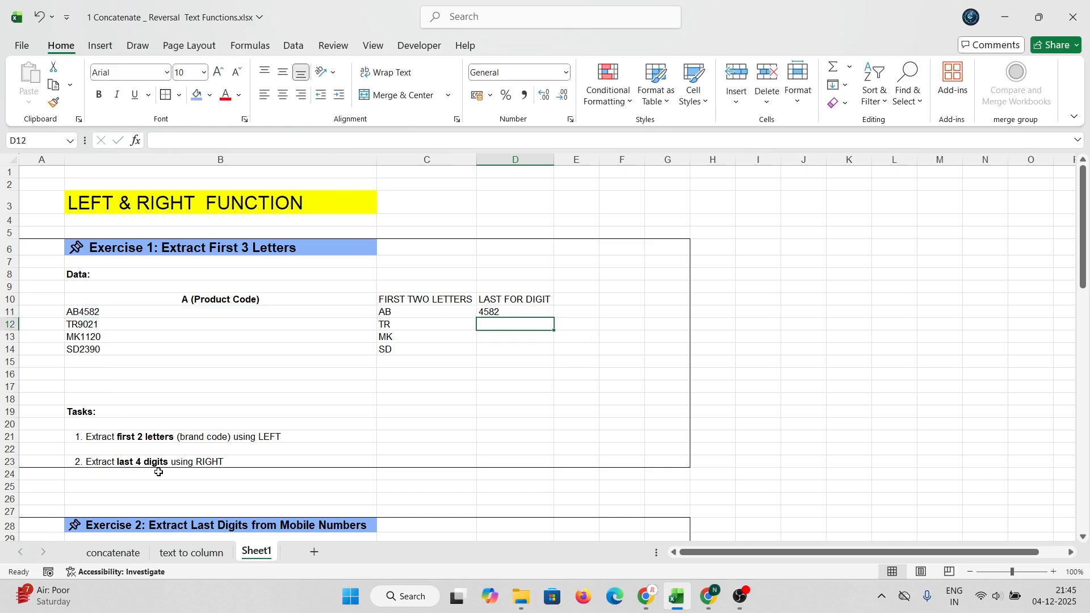
pyautogui.click(514, 311)
pyautogui.moveTo(554, 319); pyautogui.dragTo(555, 353)
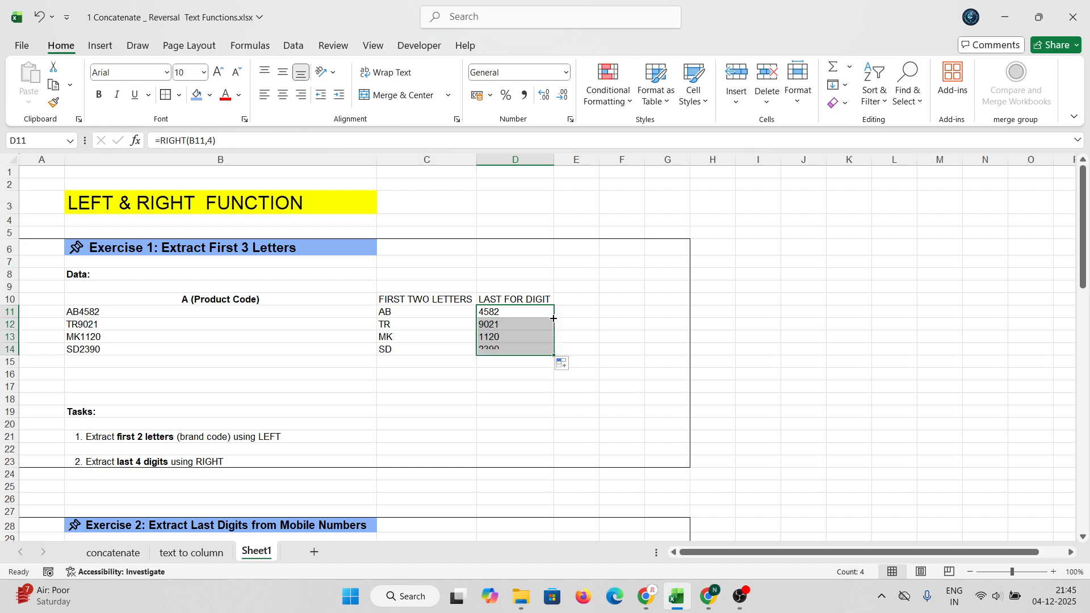
pyautogui.click(489, 401)
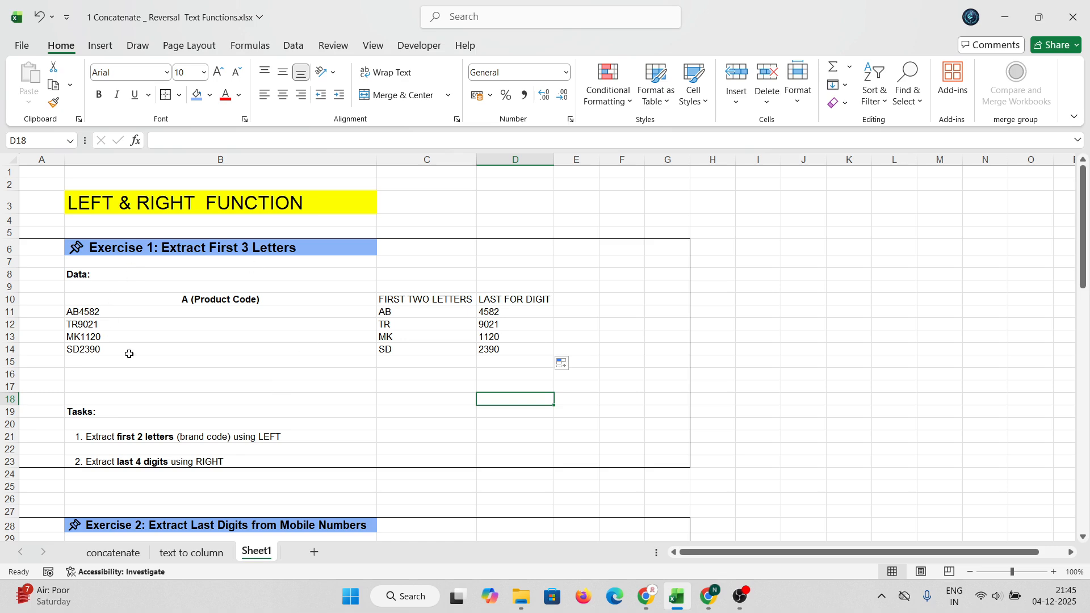
# Step: In Exercise 2, extract the last four digits of the mobile numbers with =RIGHT(B33,4) in C33, and fill it down to C36
pyautogui.scroll(-5, 277, 370)
pyautogui.scroll(-1, 276, 370)
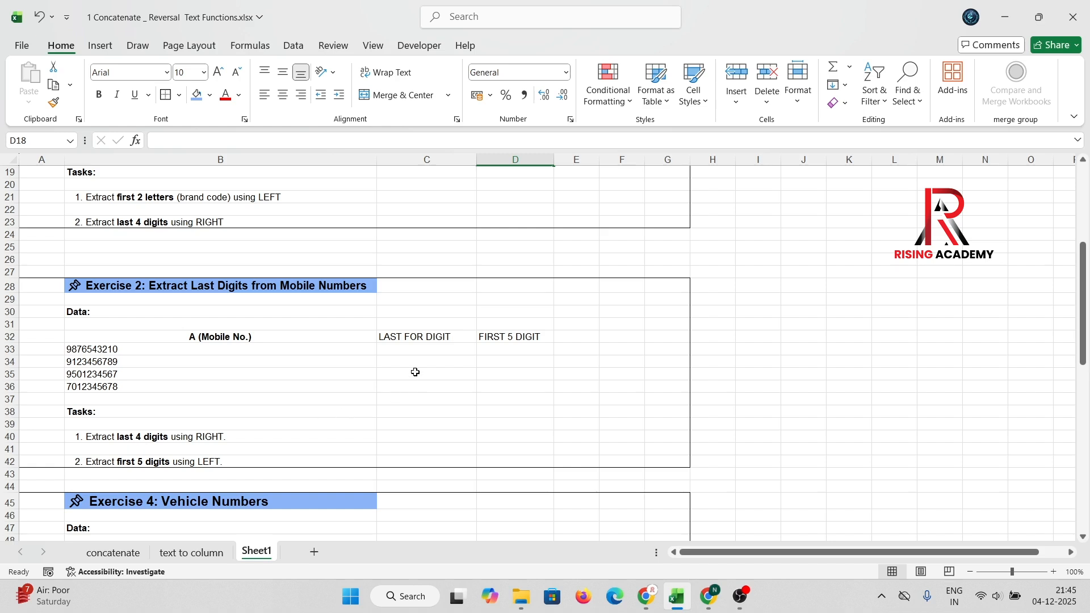
pyautogui.click(407, 347)
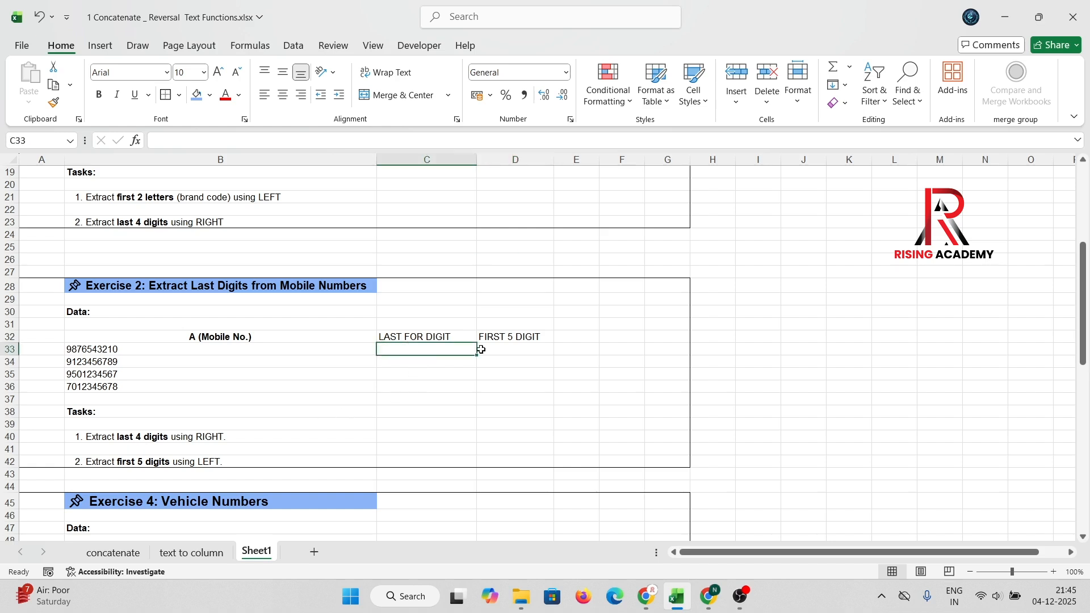
pyautogui.write('=R')
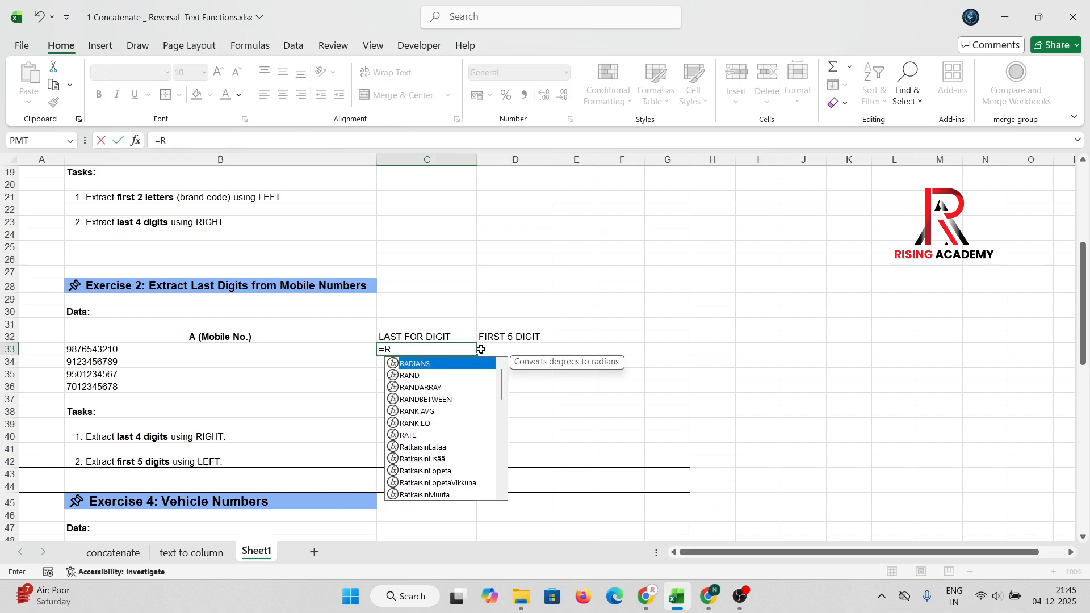
pyautogui.write('IG')
pyautogui.press('Tab')
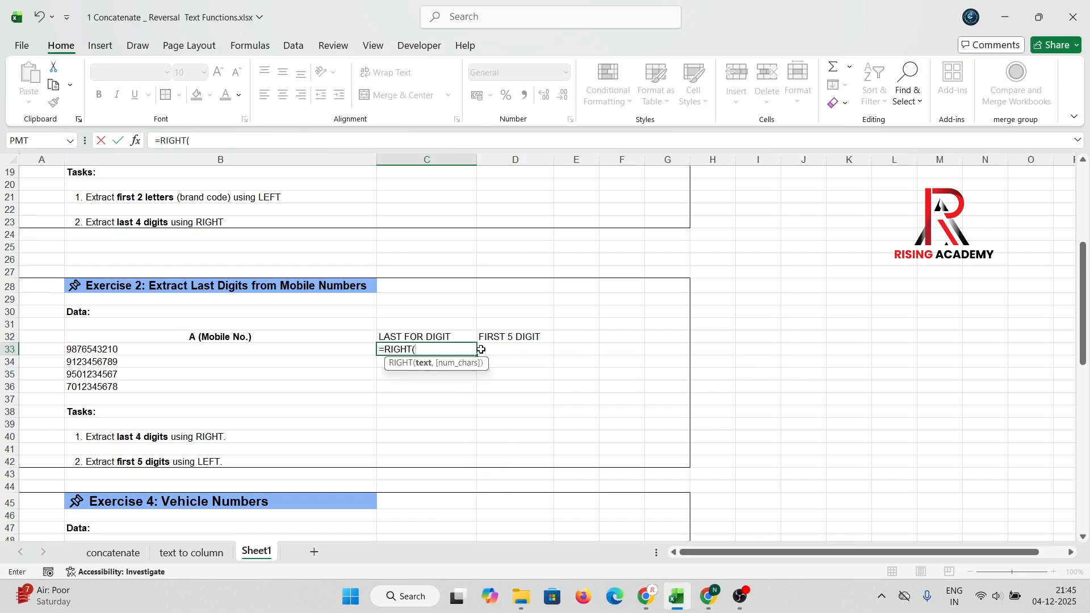
pyautogui.click(128, 349)
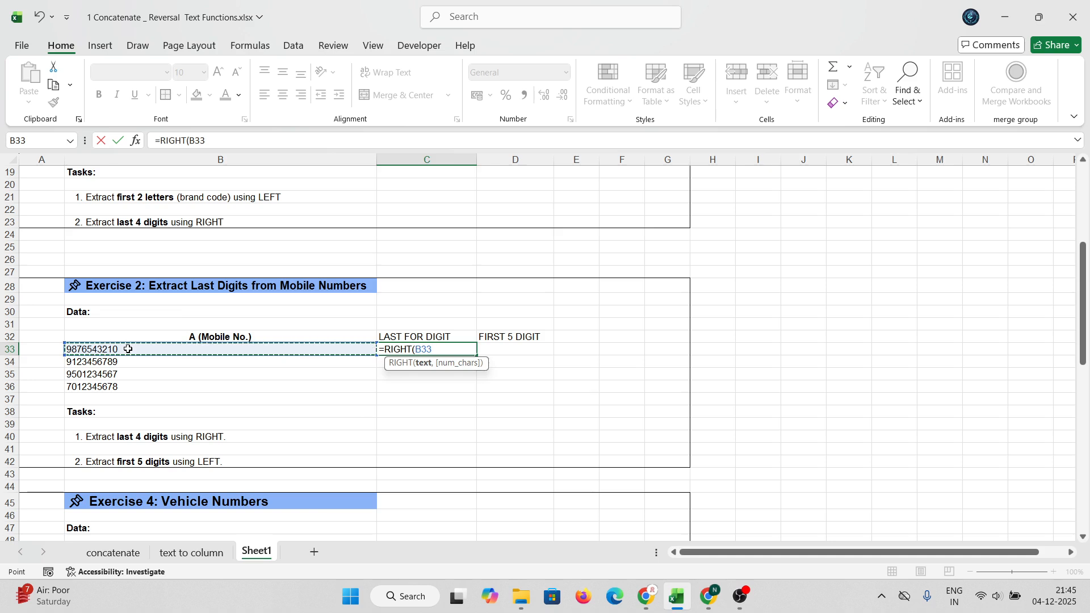
pyautogui.write(',4')
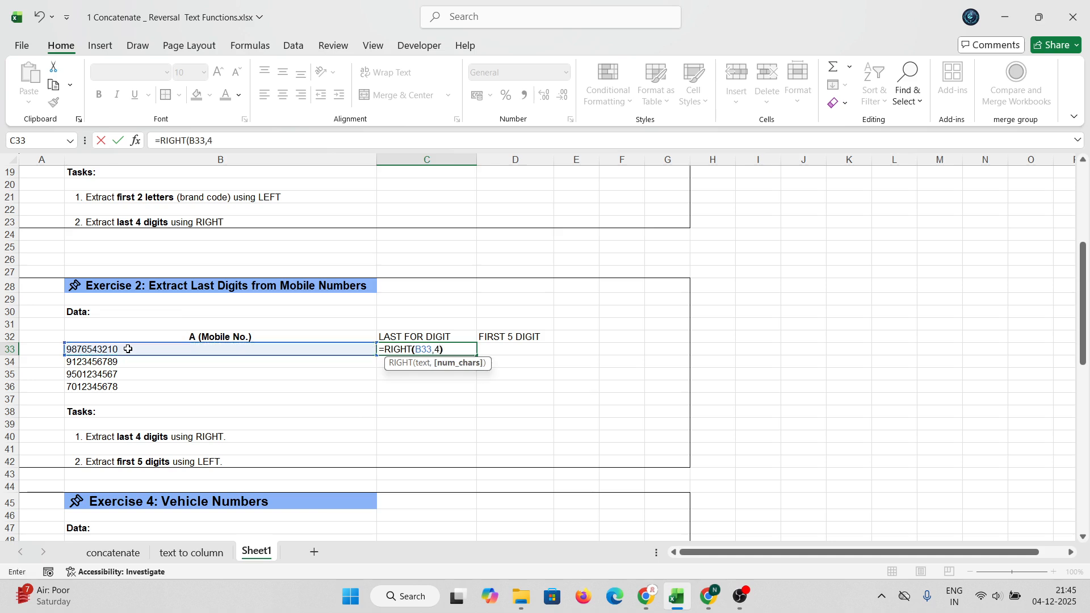
pyautogui.press('Return')
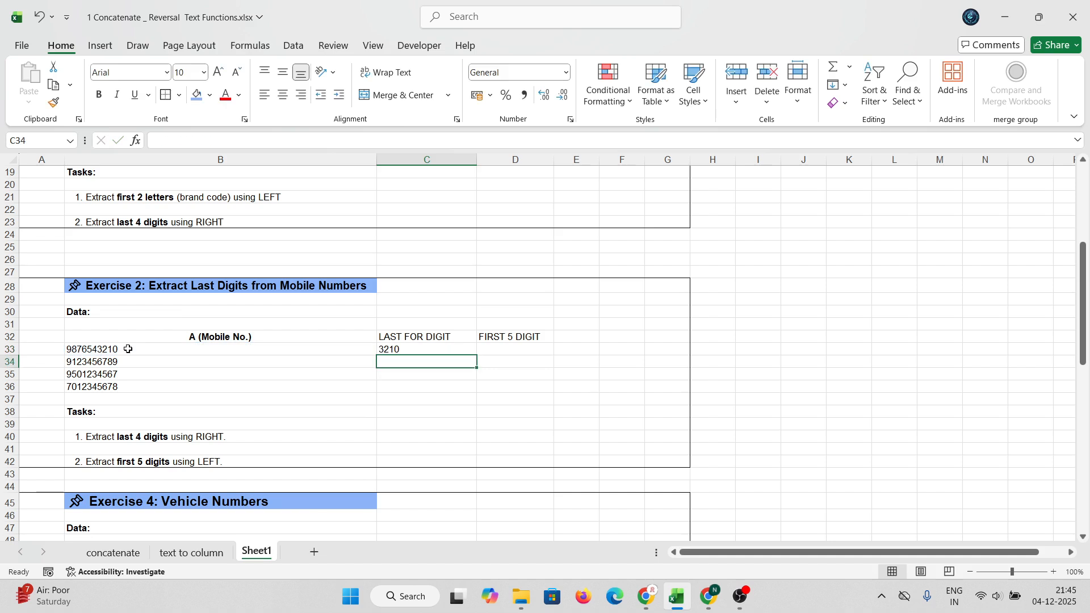
pyautogui.click(405, 350)
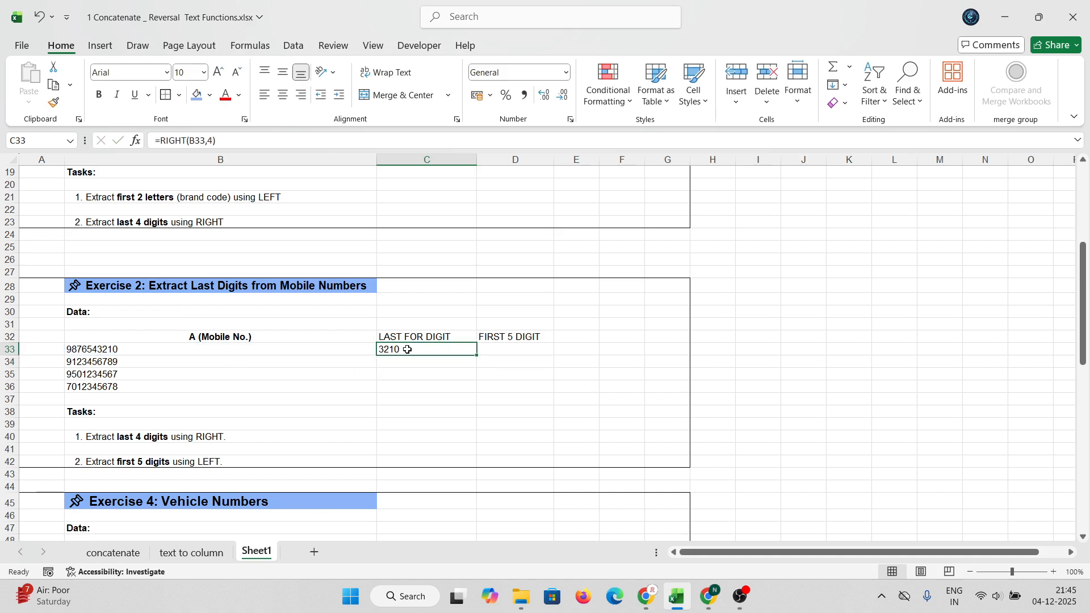
pyautogui.doubleClick(476, 355)
# Step: Extract the first five digits of the mobile numbers with =LEFT(B33,5) in D33, and fill the formula down to D36
pyautogui.click(504, 349)
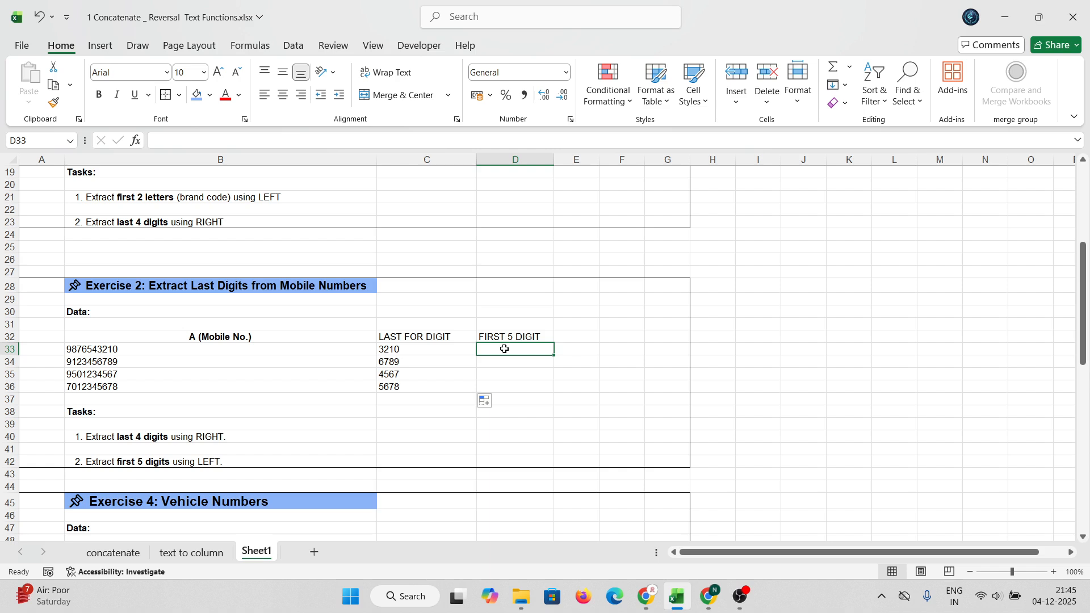
pyautogui.write('=LEFT')
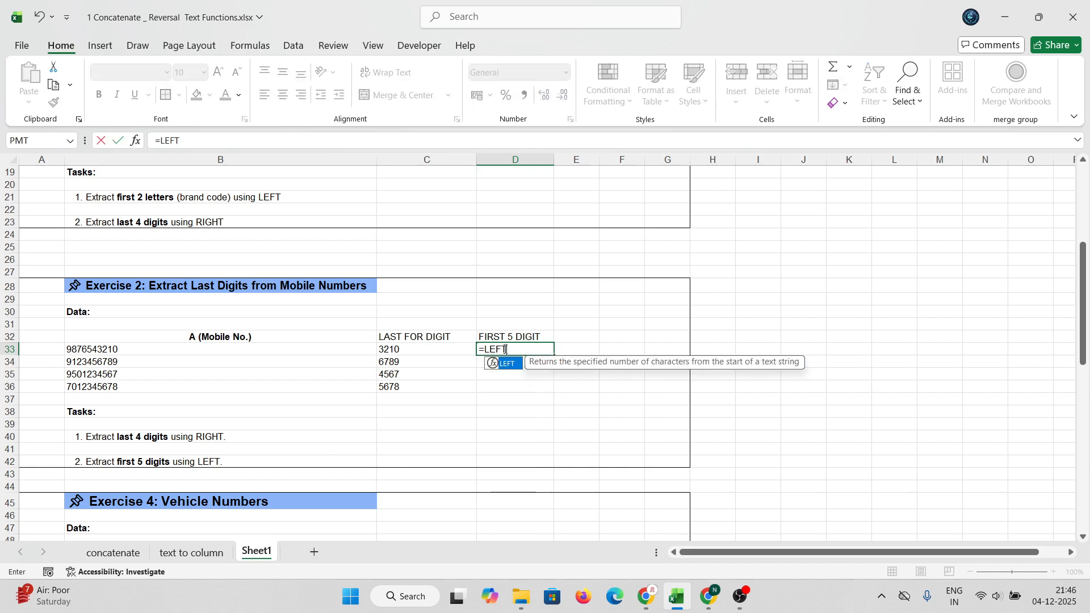
pyautogui.write('(')
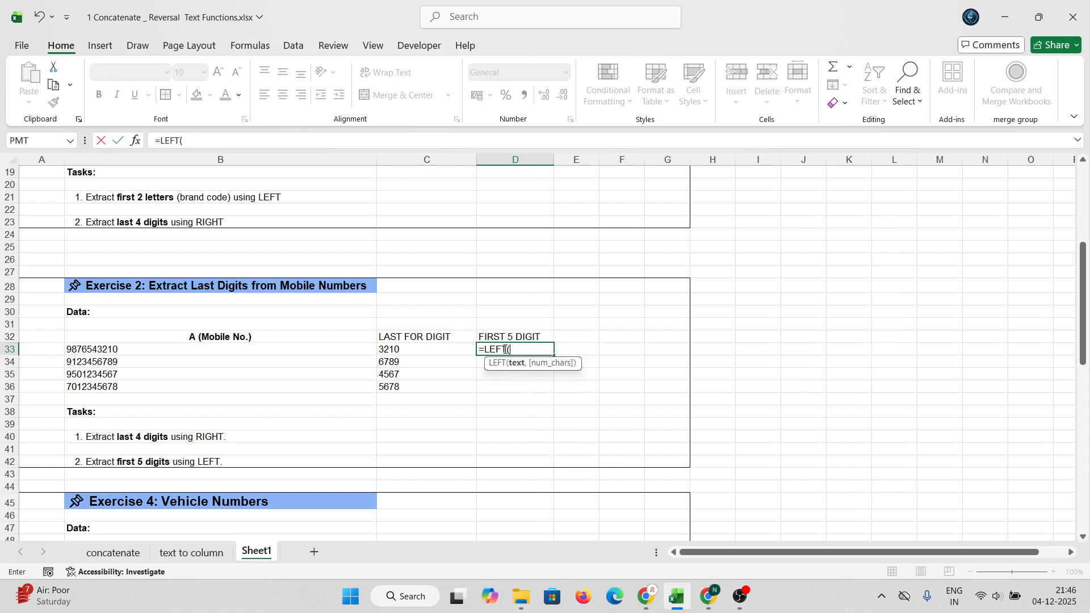
pyautogui.click(121, 348)
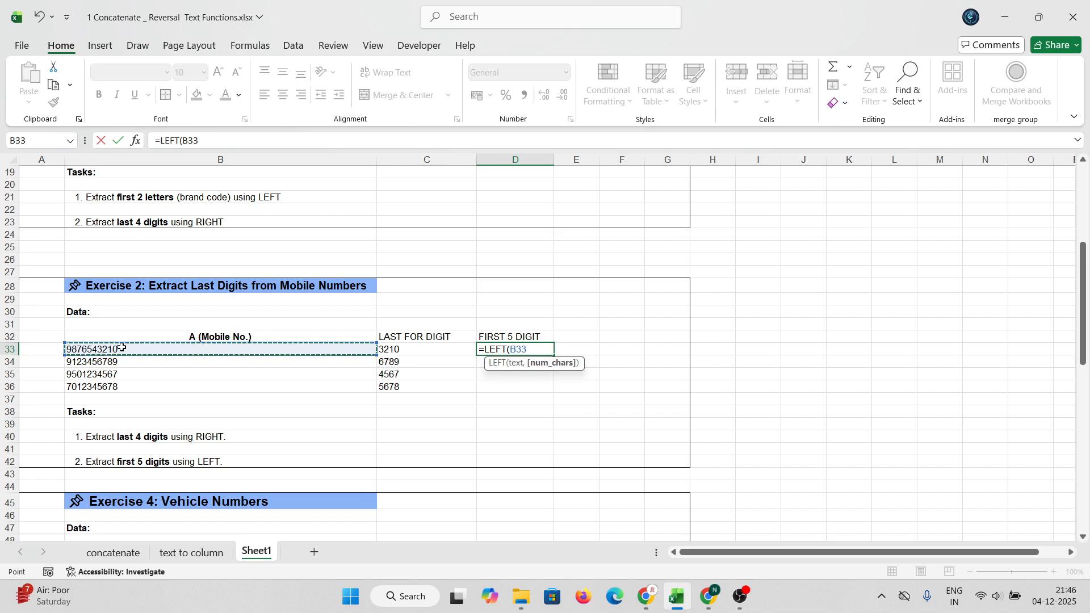
pyautogui.write(',5')
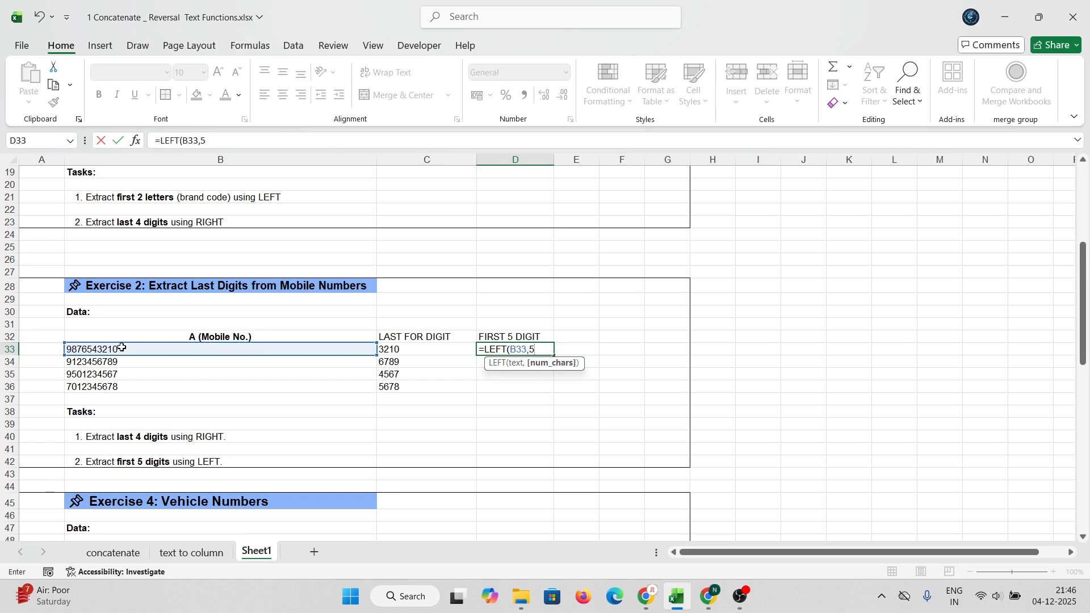
pyautogui.press('Return')
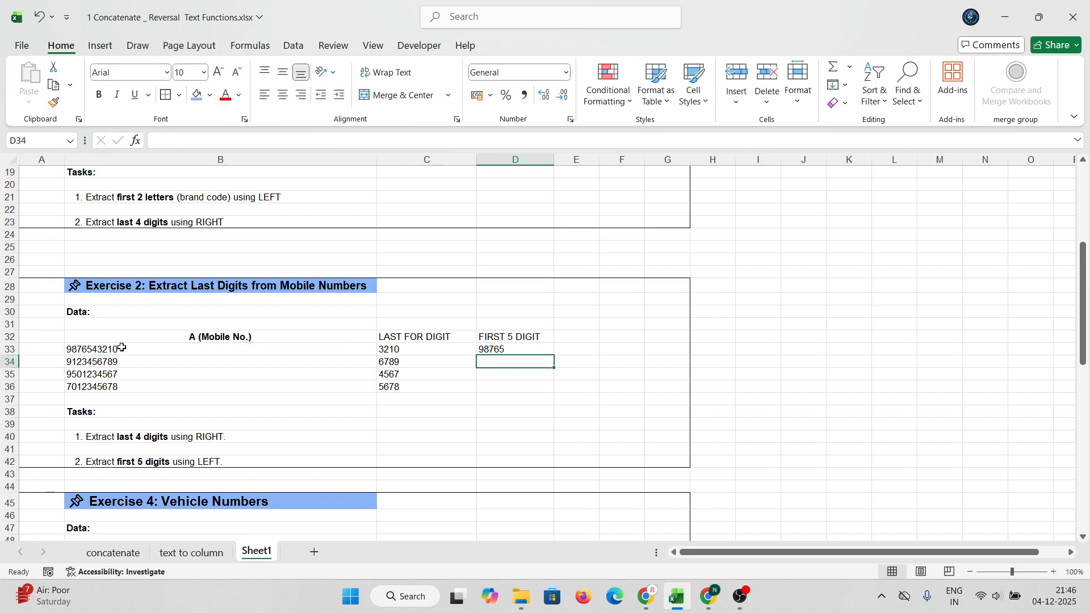
pyautogui.click(509, 352)
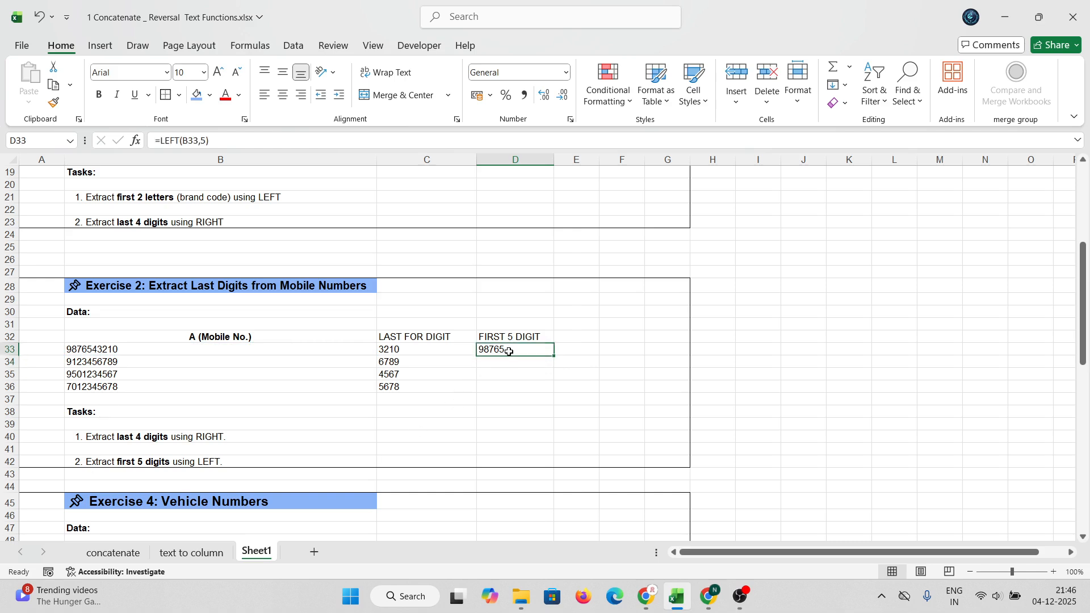
pyautogui.doubleClick(555, 355)
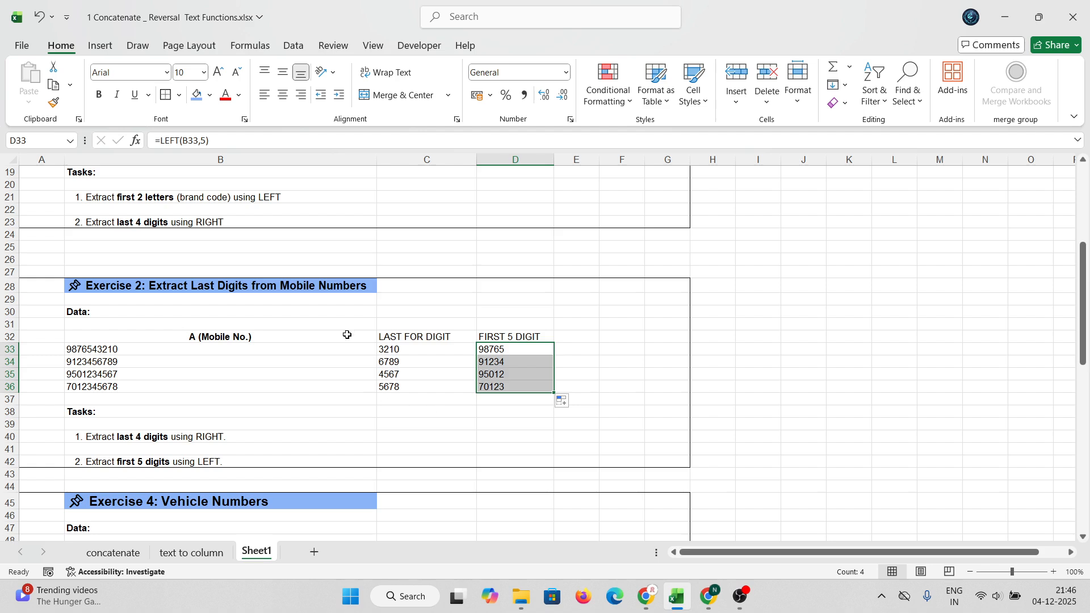
pyautogui.scroll(-5, 475, 428)
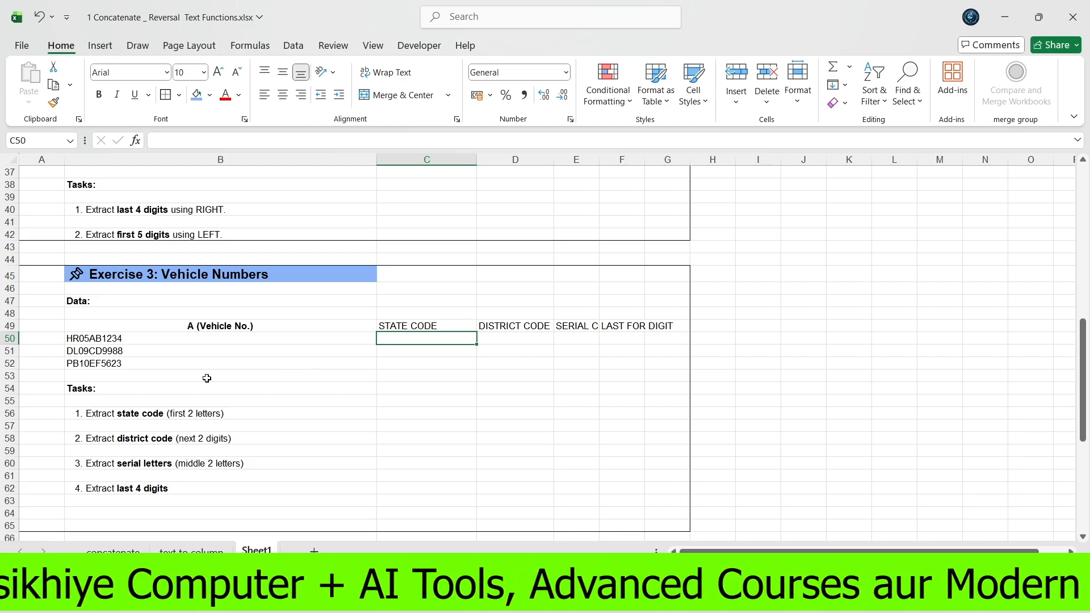
# Step: In Exercise 3, extract the state codes of the vehicle numbers with =LEFT(B50,2) in C50, and fill the formula down to C52
pyautogui.write('=LE')
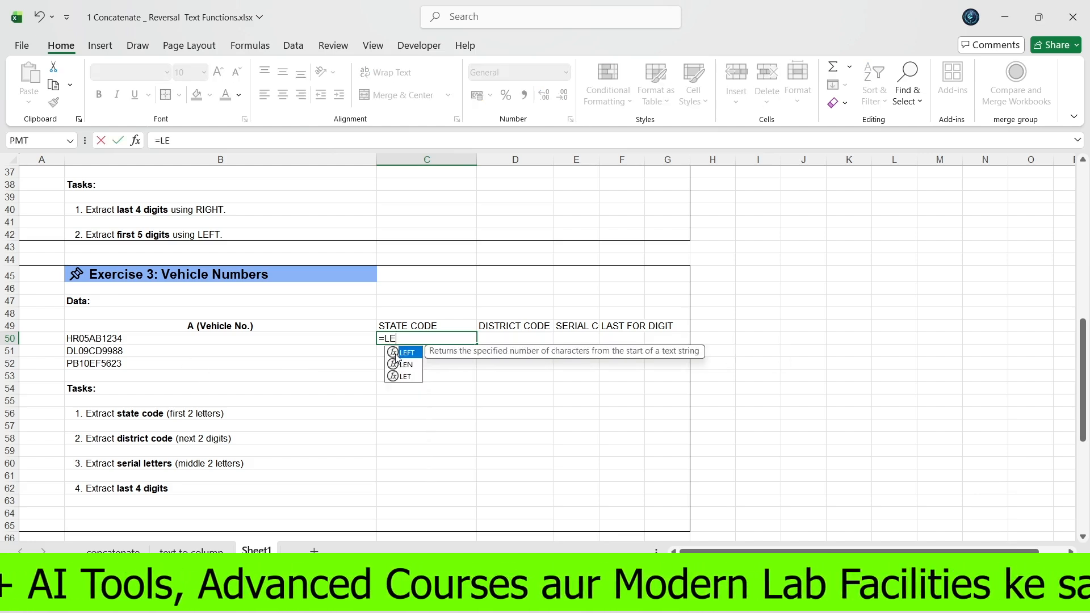
pyautogui.write('FT(')
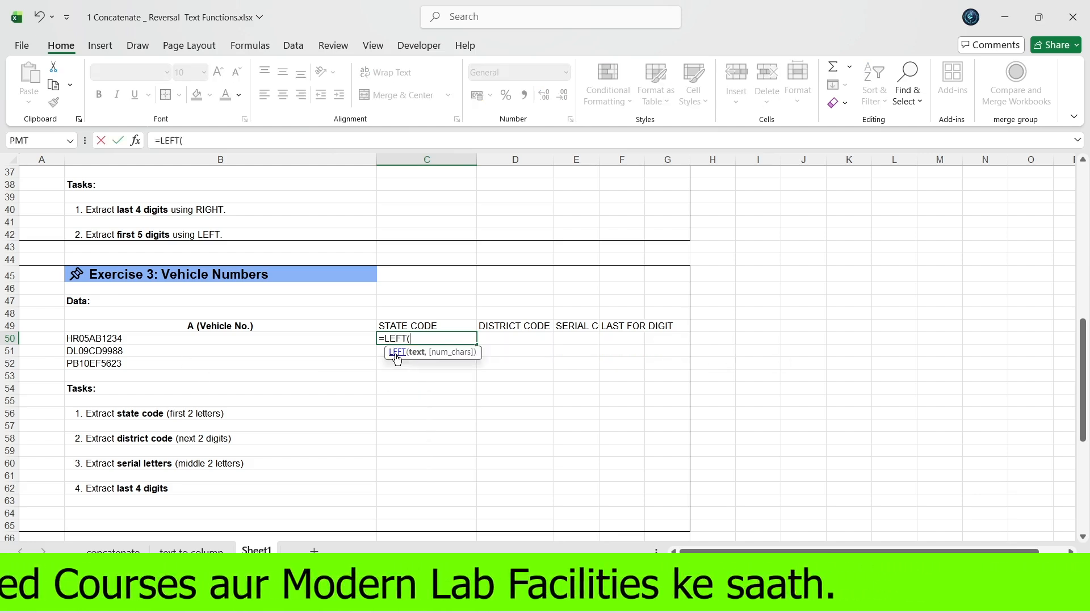
pyautogui.click(236, 340)
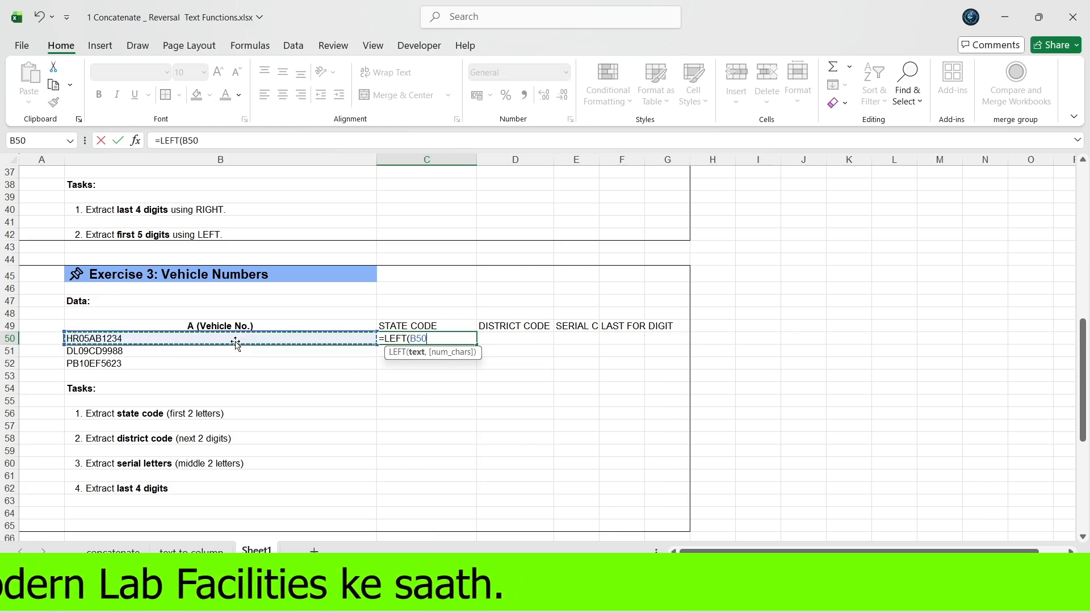
pyautogui.write(',')
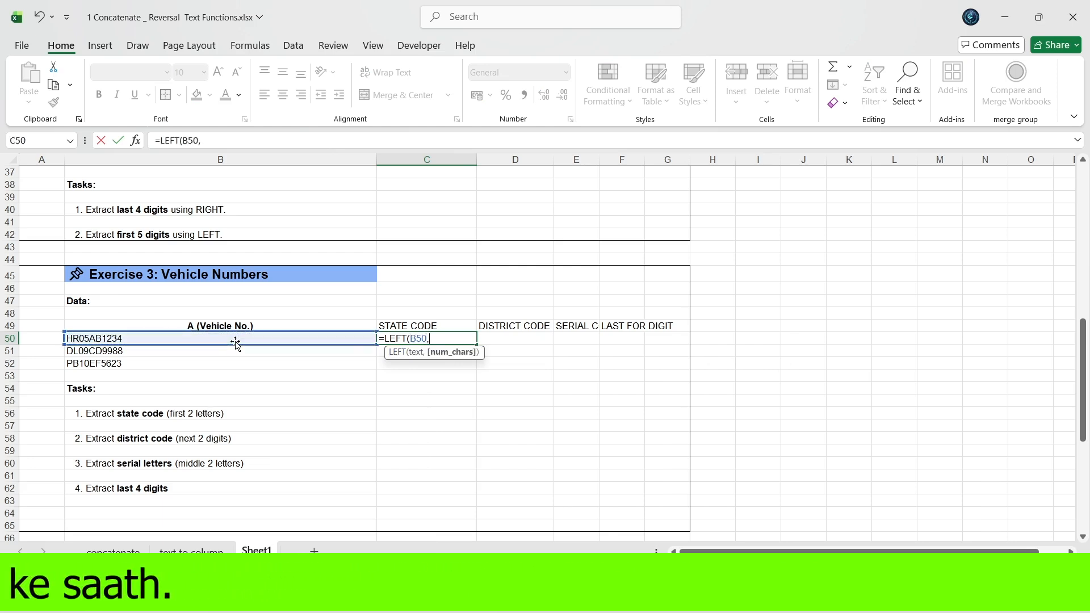
pyautogui.write('2')
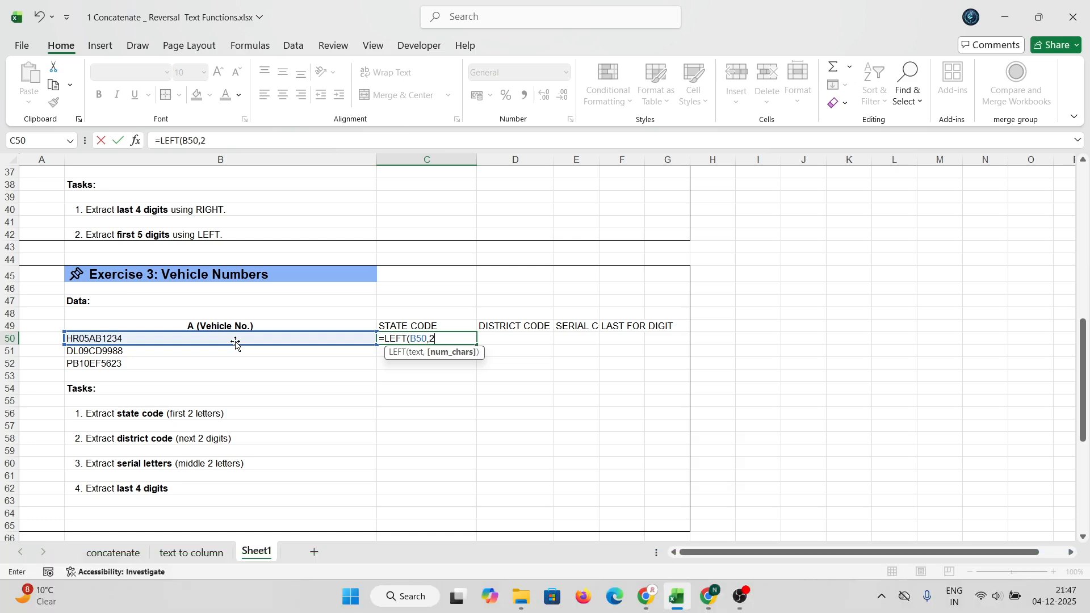
pyautogui.press('Return')
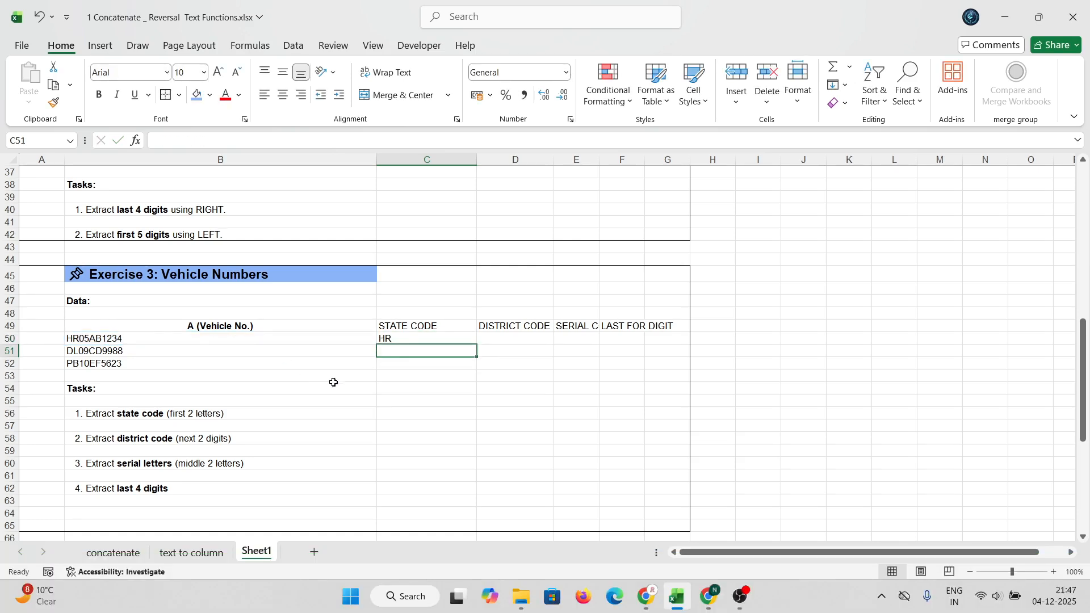
pyautogui.click(401, 339)
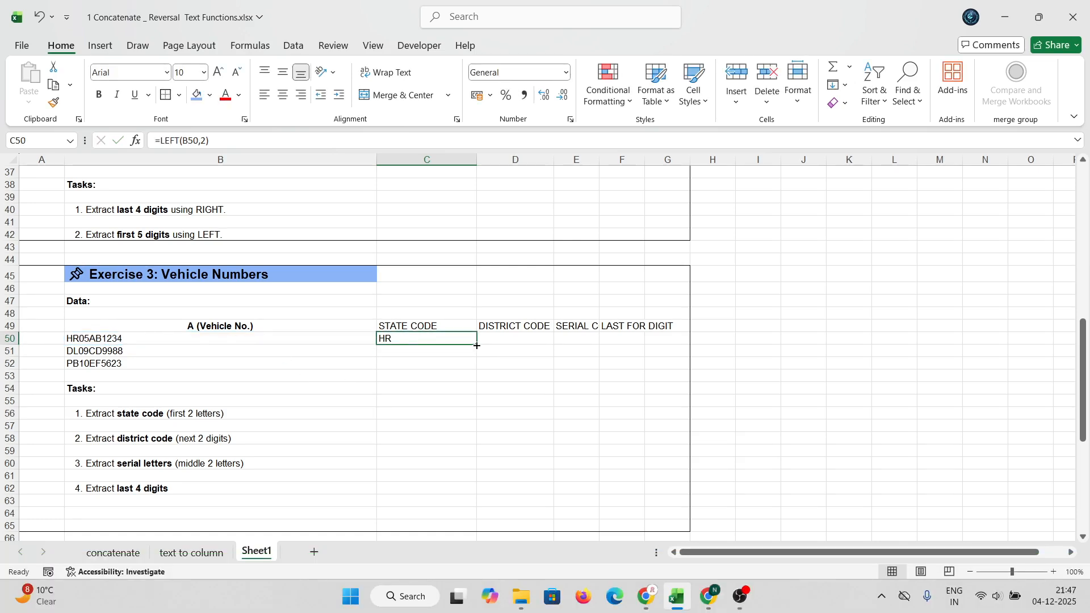
pyautogui.moveTo(477, 345); pyautogui.dragTo(479, 367)
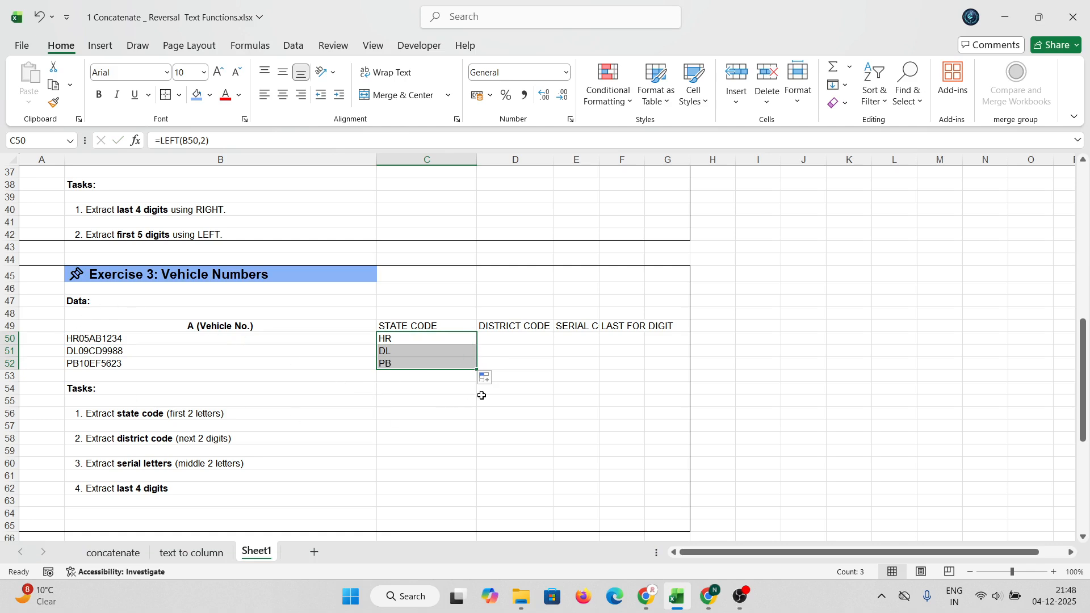
# Step: Extract the two-digit district codes of the vehicle numbers with =MID(B50,3,2) in D50, and fill the formula down to D52
pyautogui.click(510, 337)
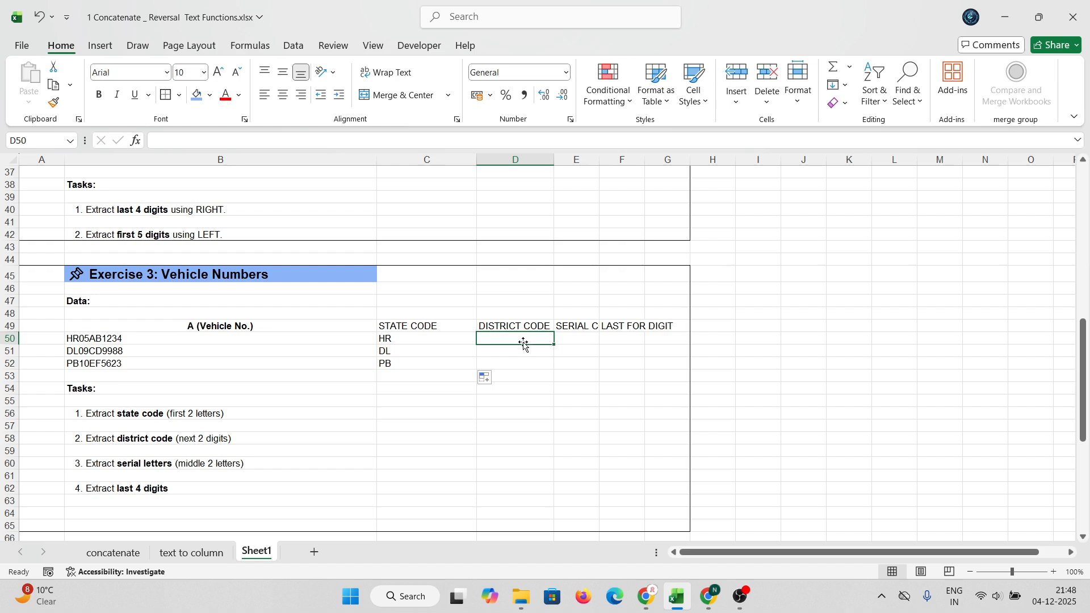
pyautogui.write('=')
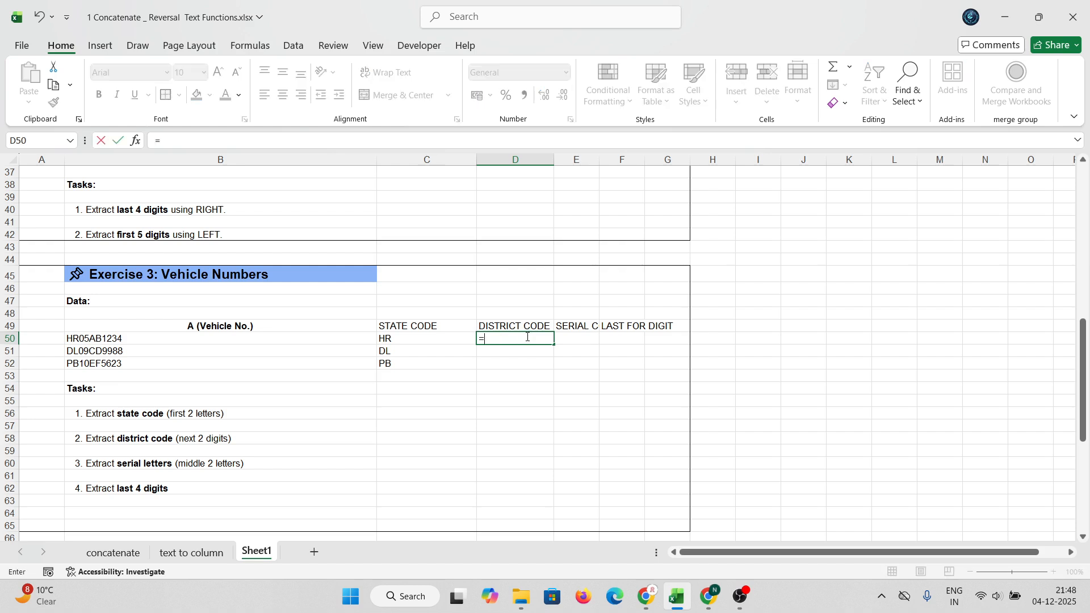
pyautogui.write('MI')
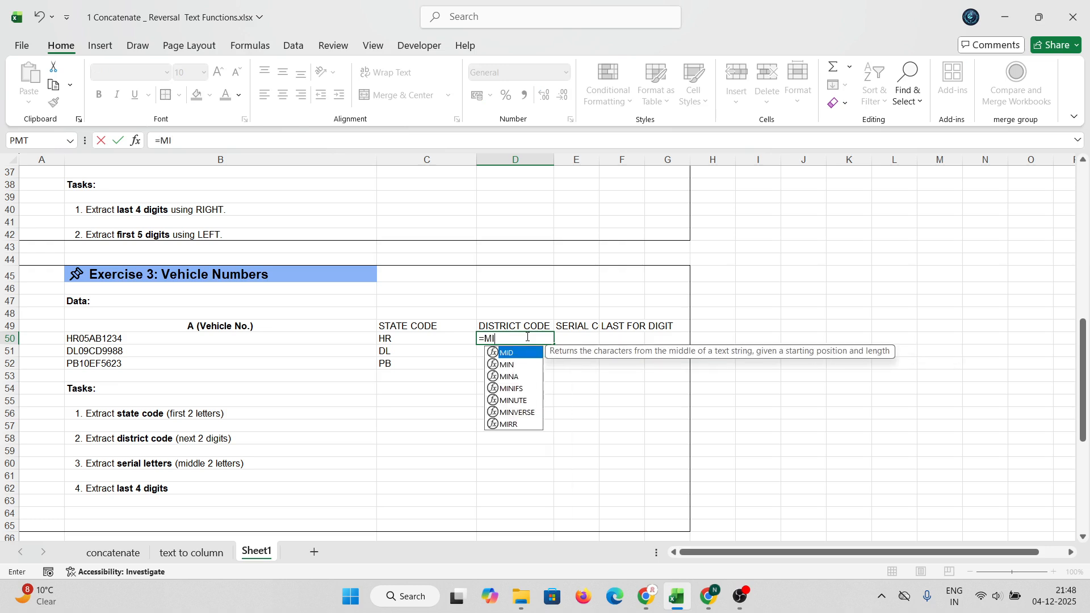
pyautogui.write('D(')
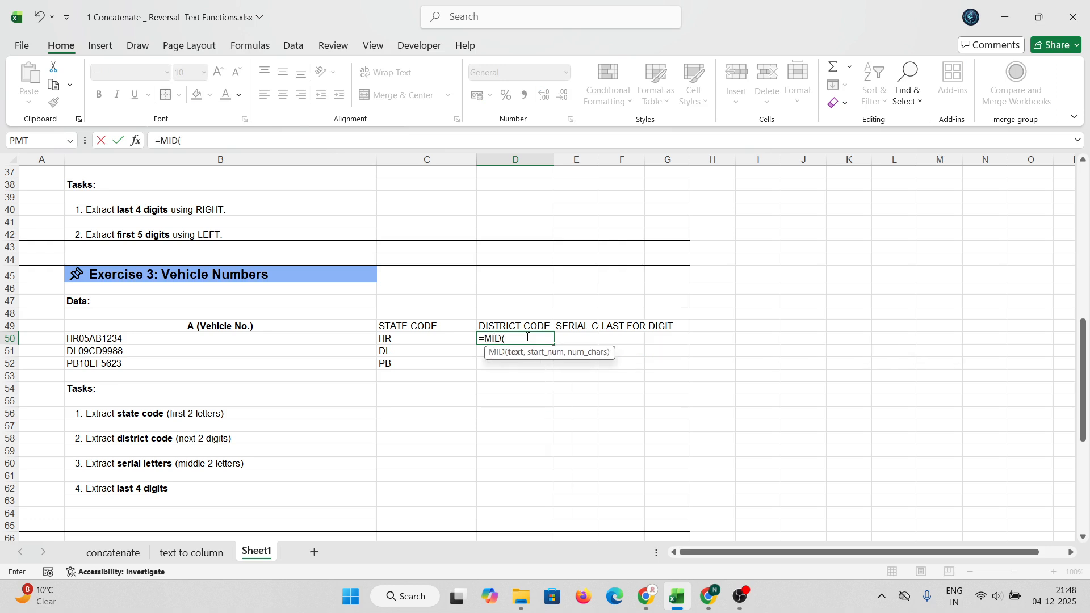
pyautogui.click(147, 338)
pyautogui.write(',3')
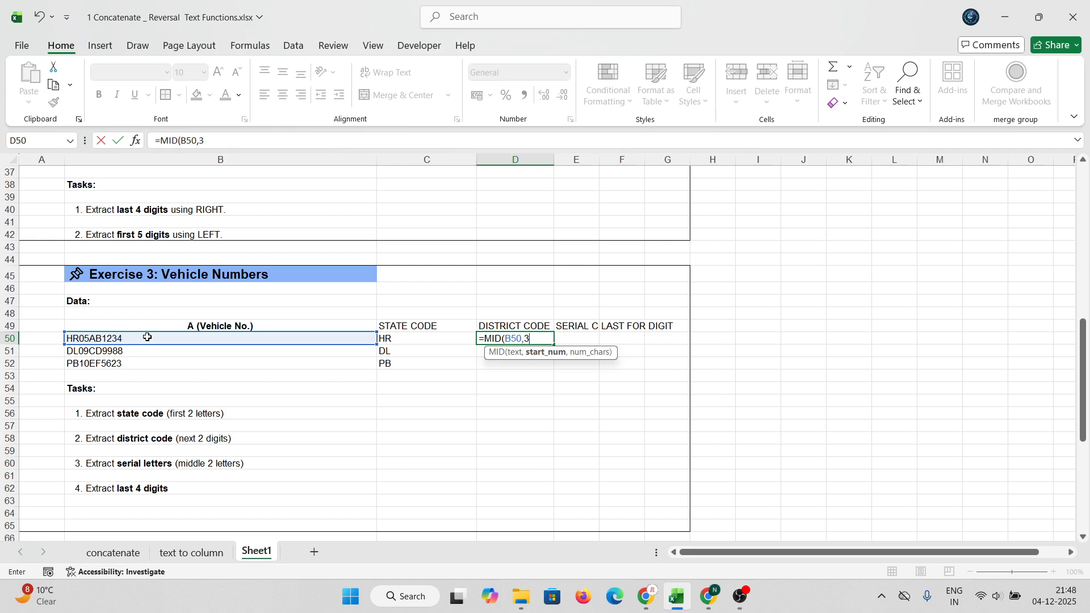
pyautogui.write(',2')
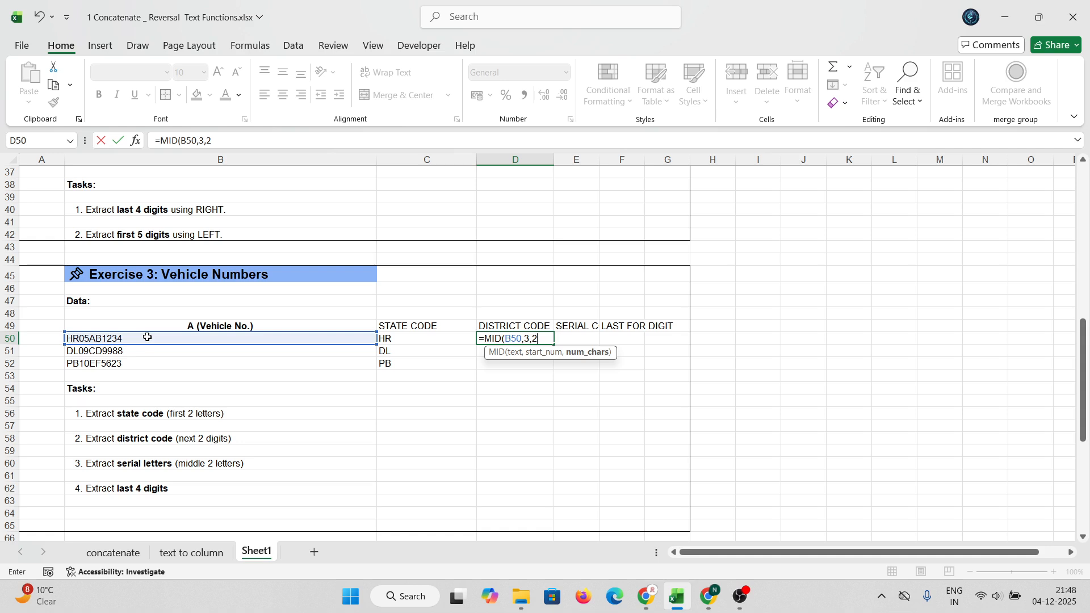
pyautogui.write(')')
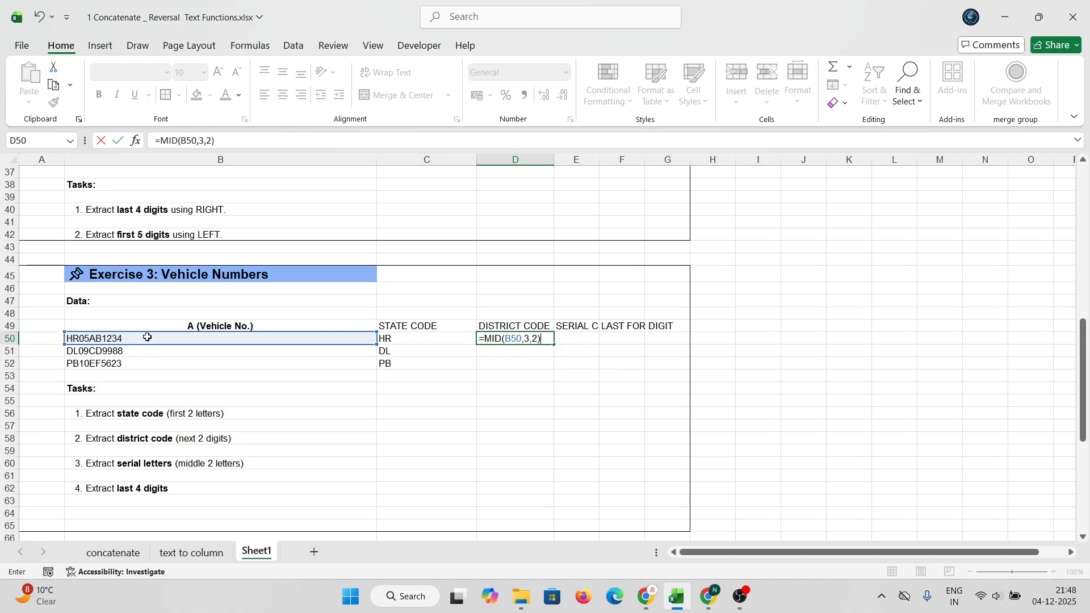
pyautogui.press('Return')
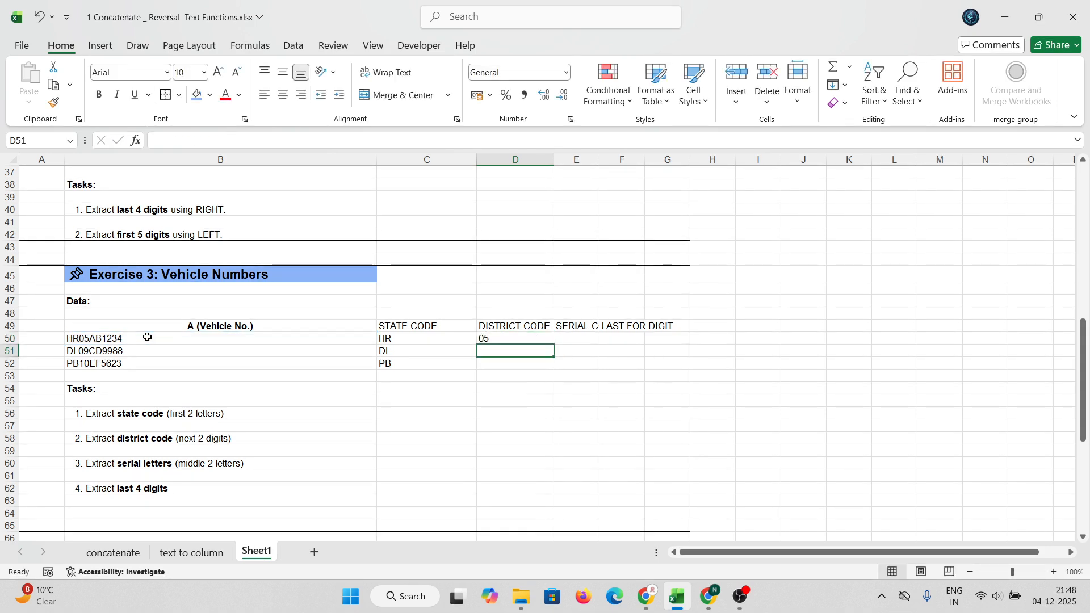
pyautogui.click(502, 338)
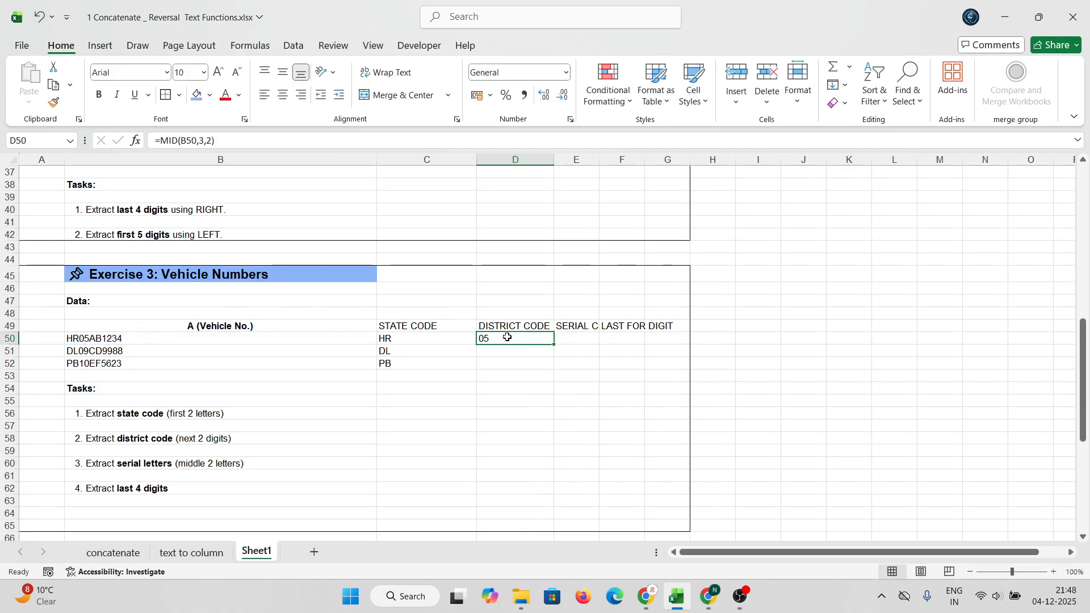
pyautogui.doubleClick(554, 344)
# Step: Extract the two middle serial letters of the vehicle numbers with =MID(B50,5,2) in E50, and fill the formula down to E52
pyautogui.click(583, 337)
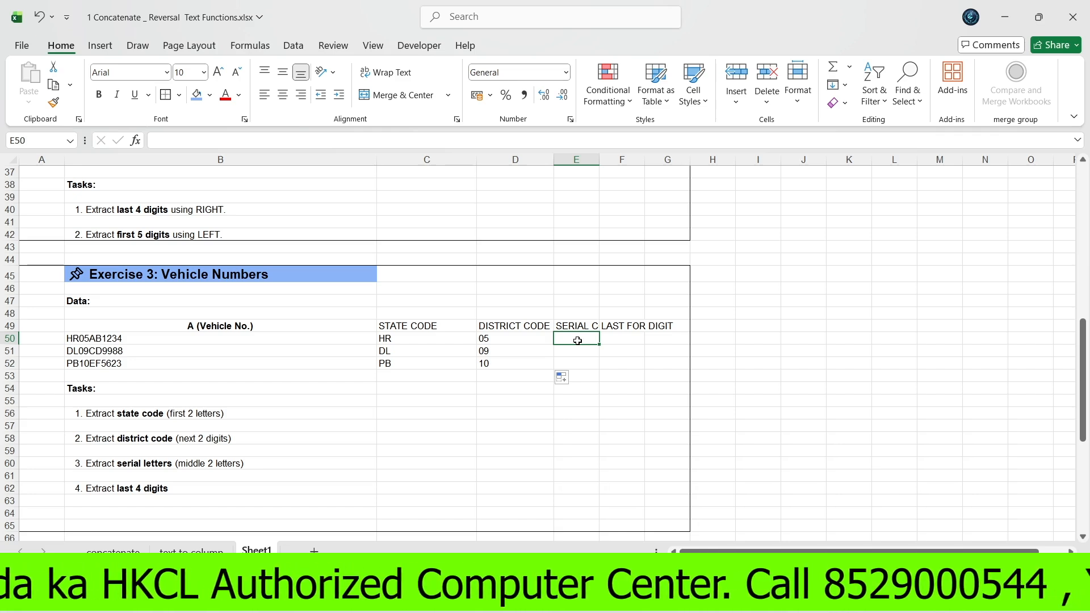
pyautogui.write('=MID')
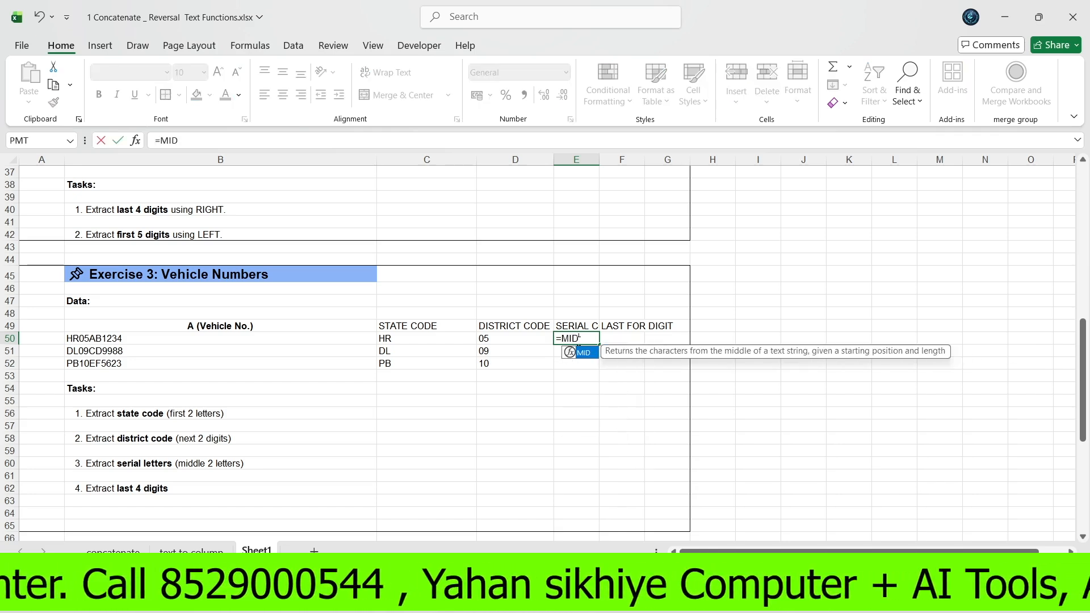
pyautogui.write('(')
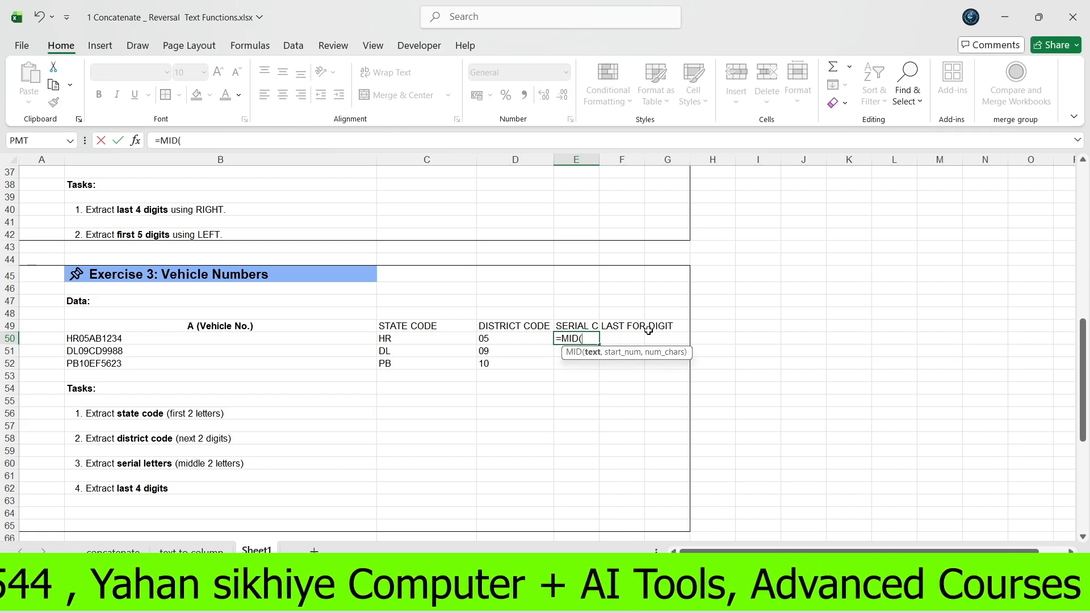
pyautogui.click(135, 340)
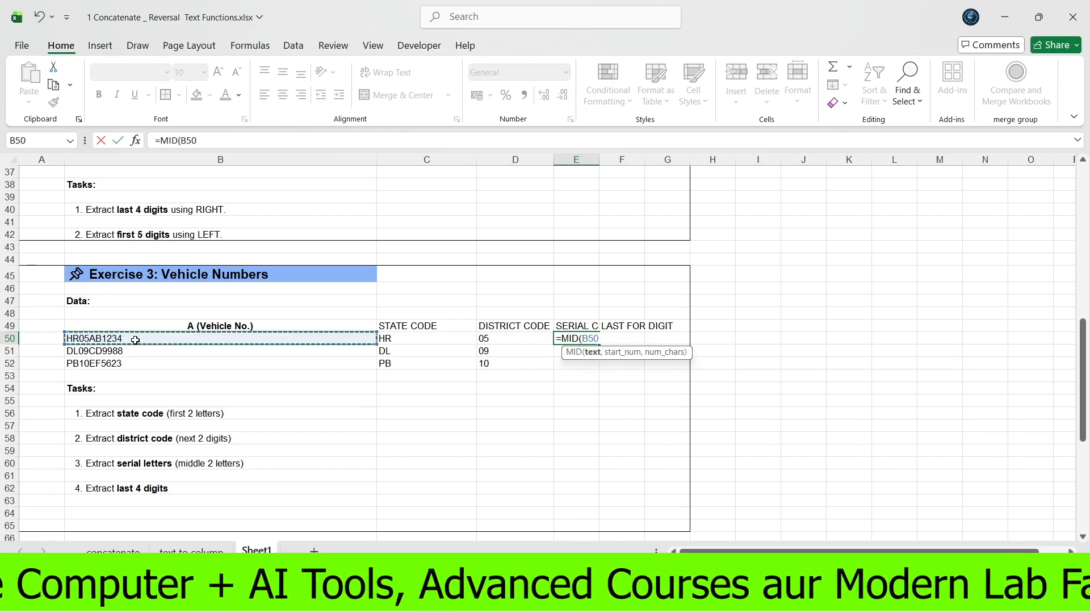
pyautogui.write(',')
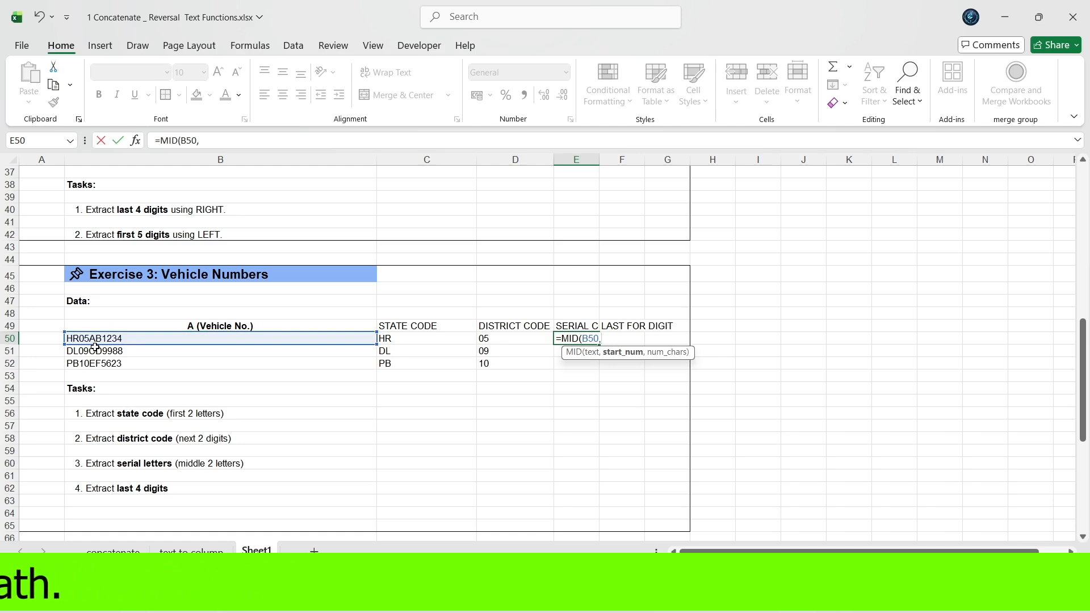
pyautogui.write('5,2')
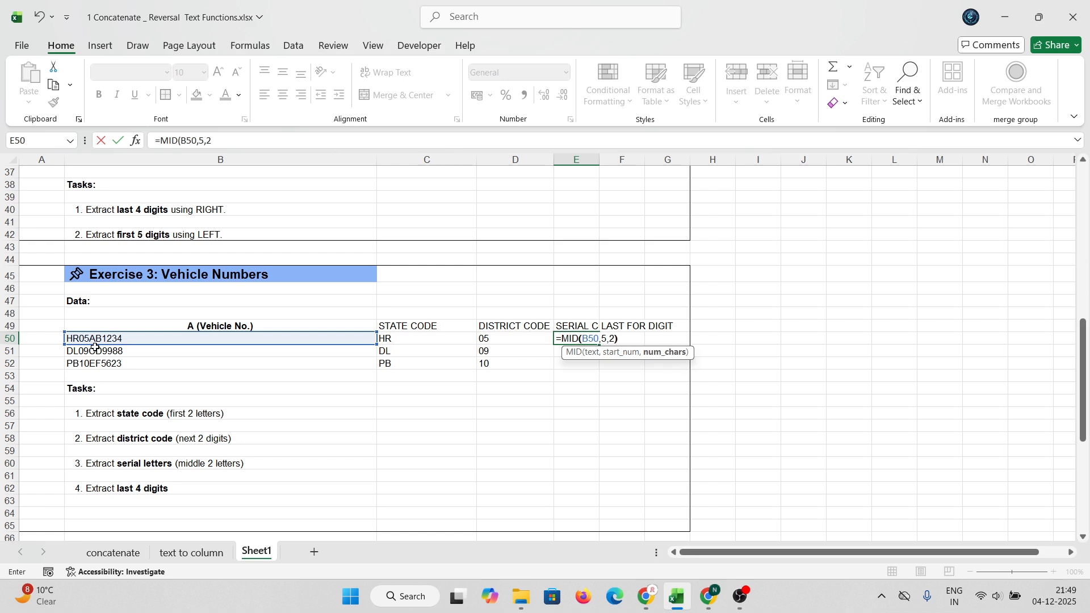
pyautogui.press('Return')
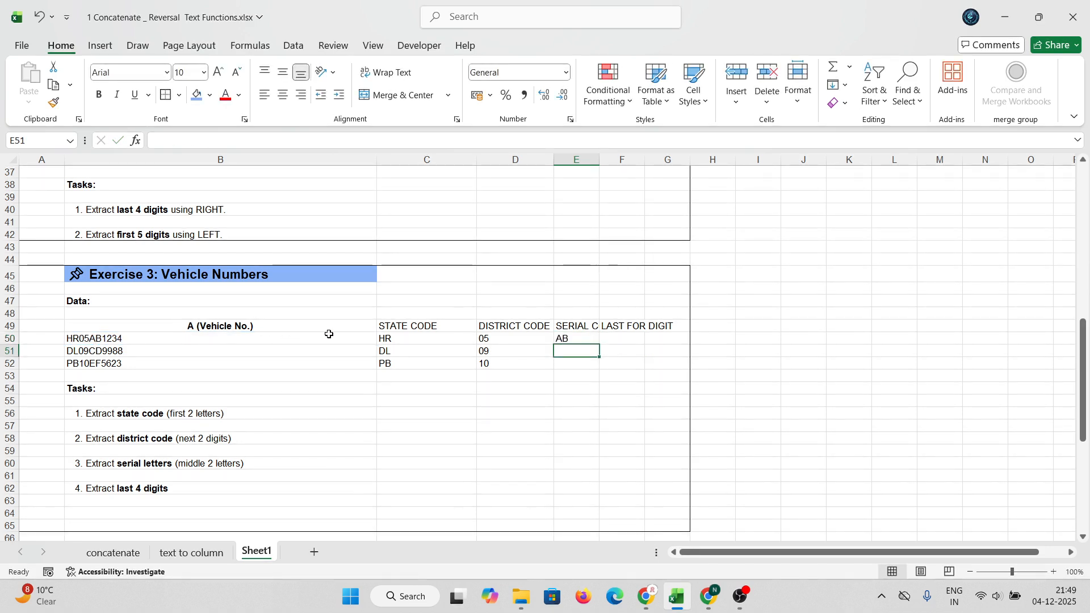
pyautogui.click(588, 340)
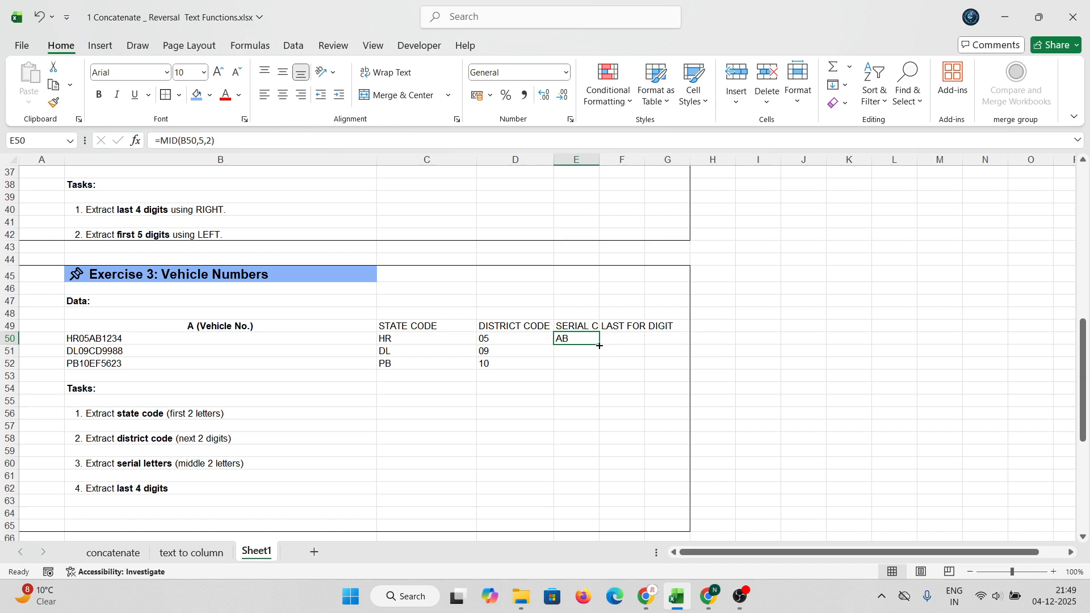
pyautogui.moveTo(600, 345); pyautogui.dragTo(600, 368)
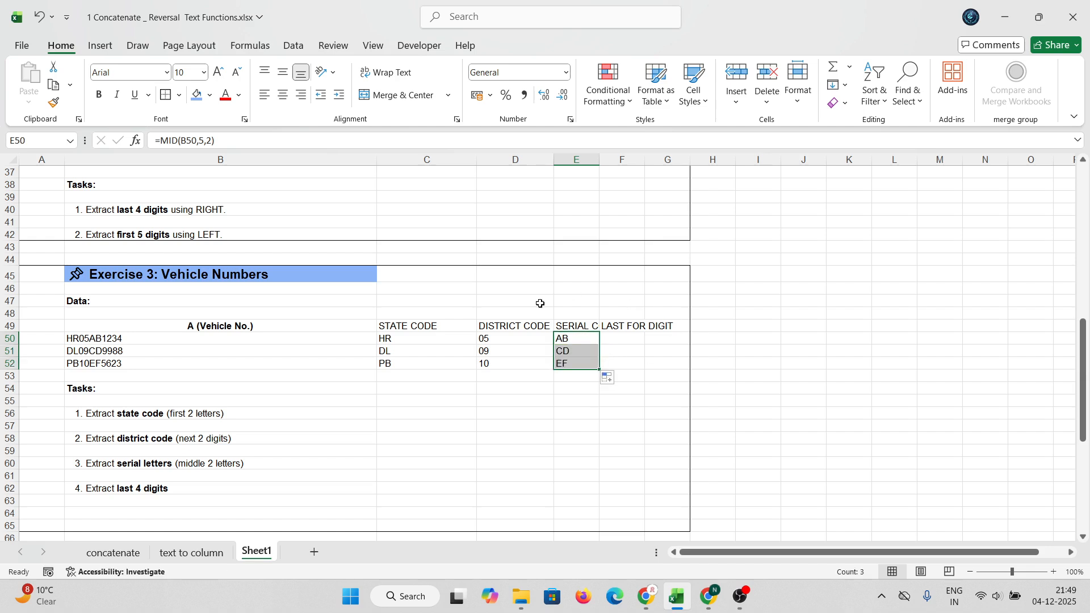
# Step: Extract the last four digits of the first vehicle number with =RIGHT(B50,4) in F50
pyautogui.click(630, 340)
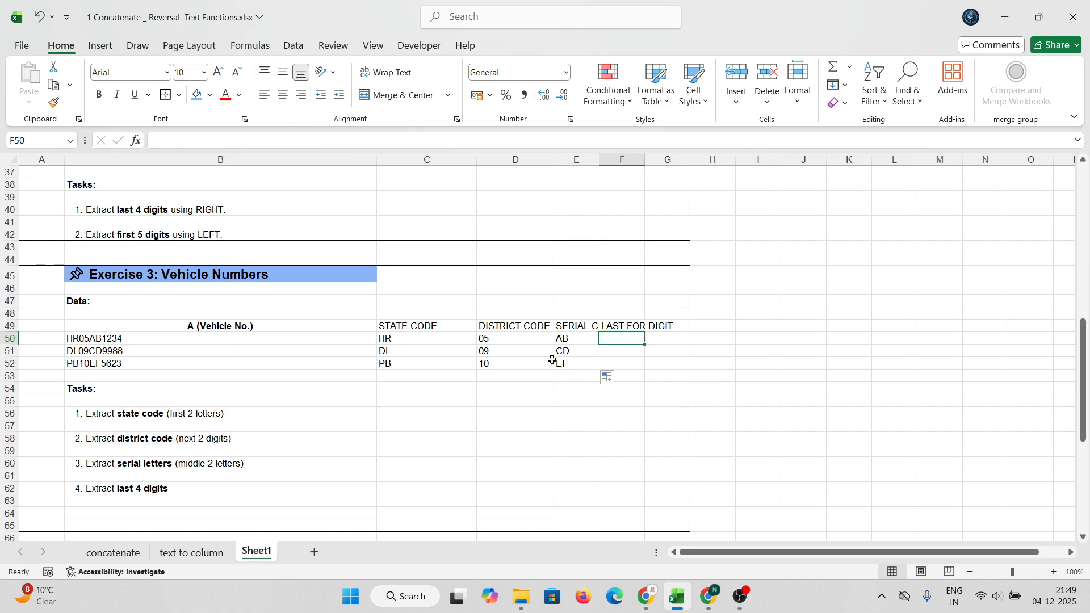
pyautogui.write('=R')
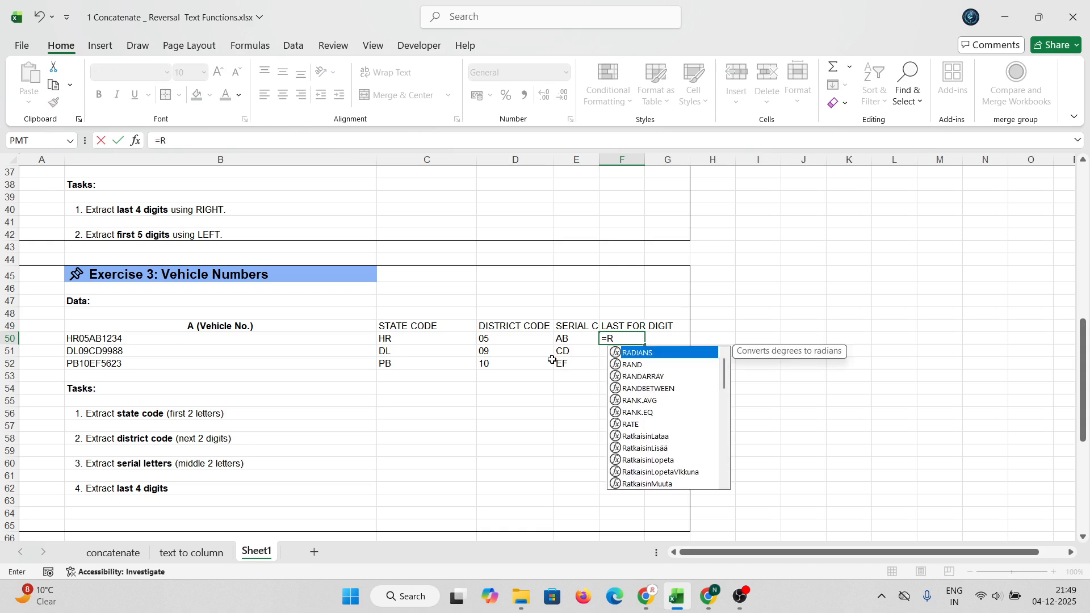
pyautogui.write('IGHT')
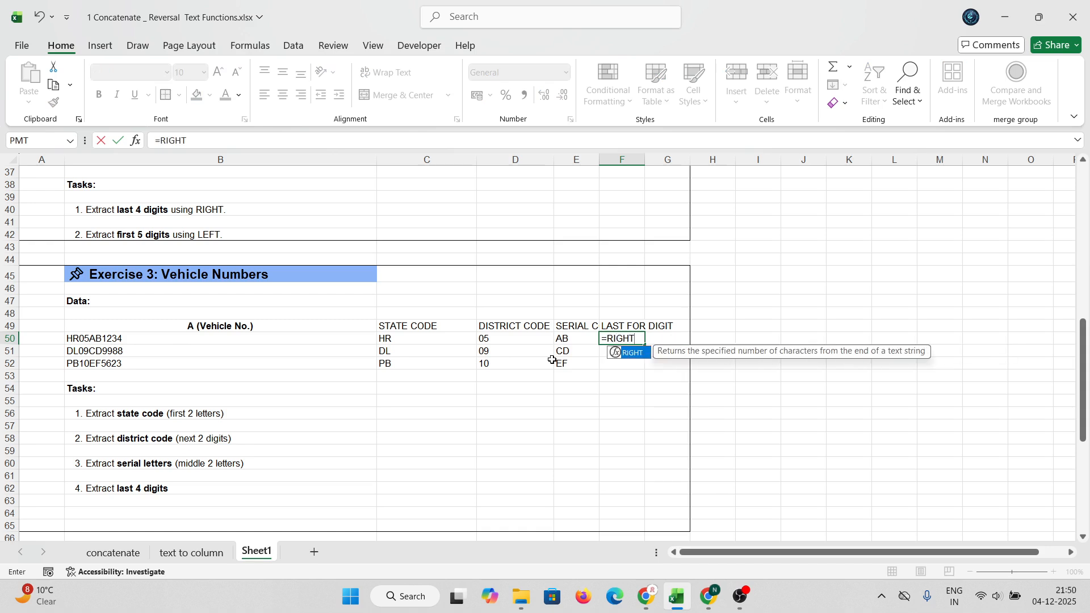
pyautogui.write('(')
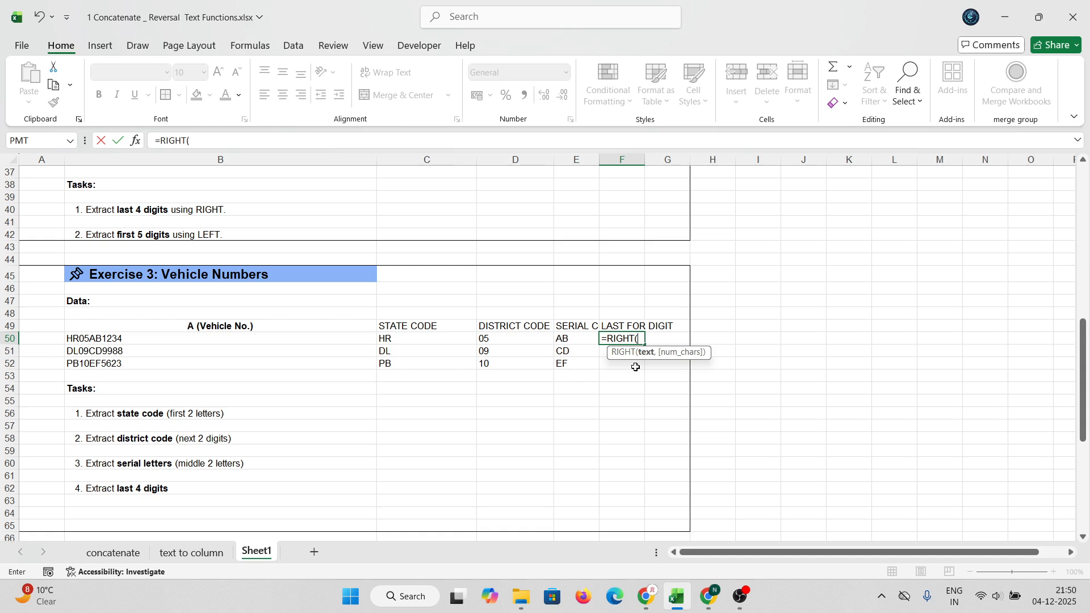
pyautogui.click(108, 343)
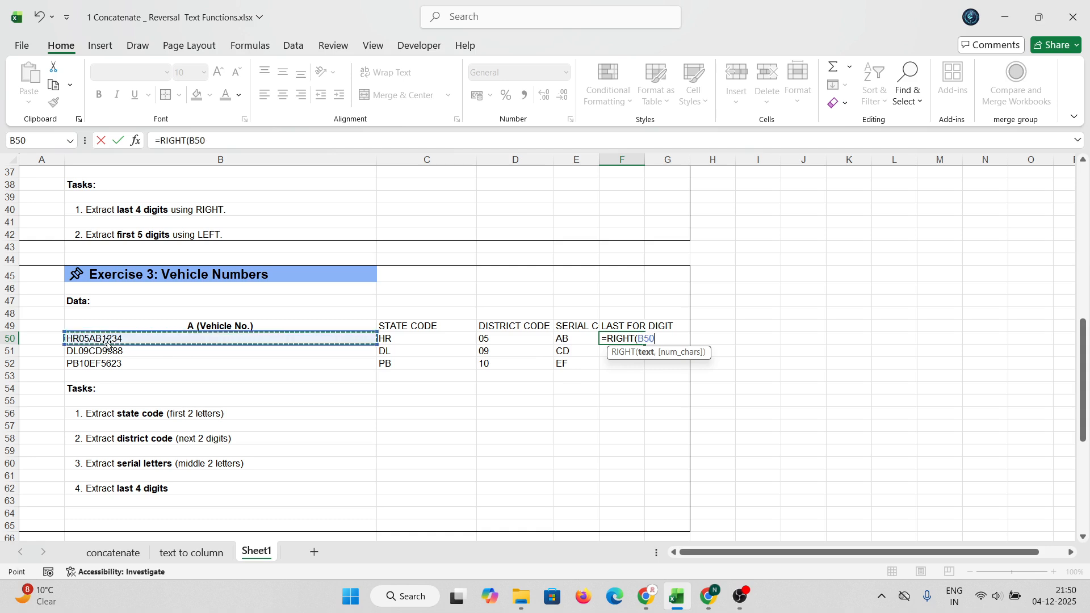
pyautogui.write(',')
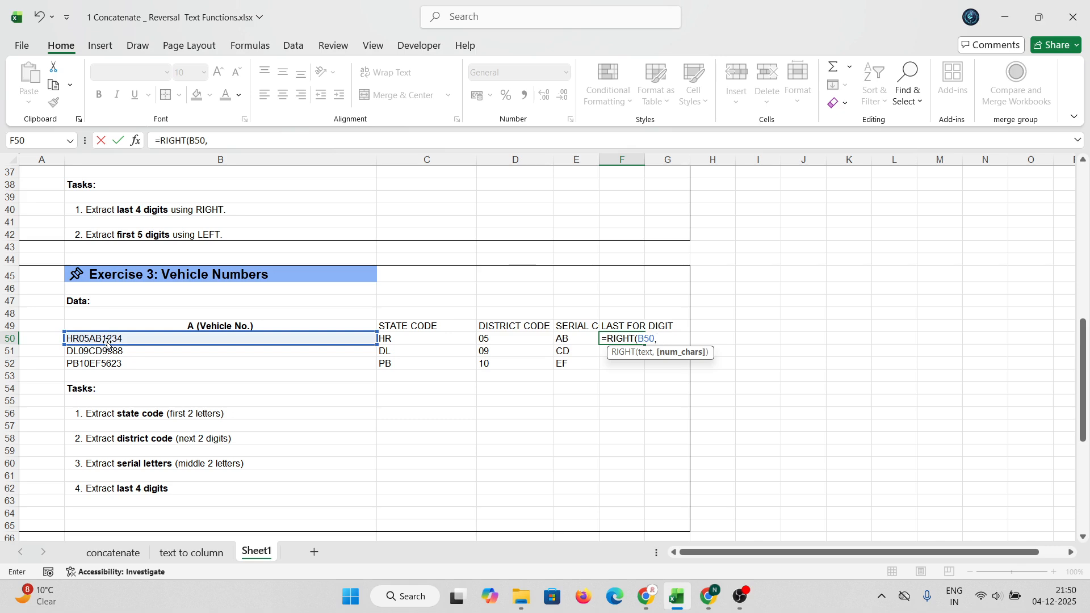
pyautogui.write('4')
pyautogui.press('Return')
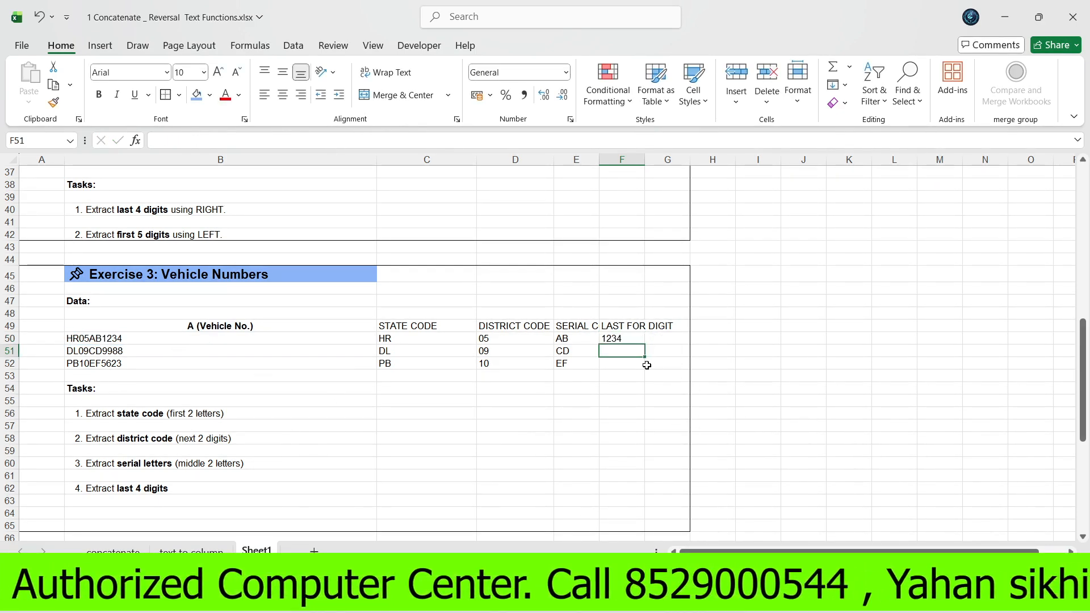
# Step: Extract the last four digits of the second vehicle number with =MID(B51,7,4) in F51, and fill the formula down to F52
pyautogui.write('=')
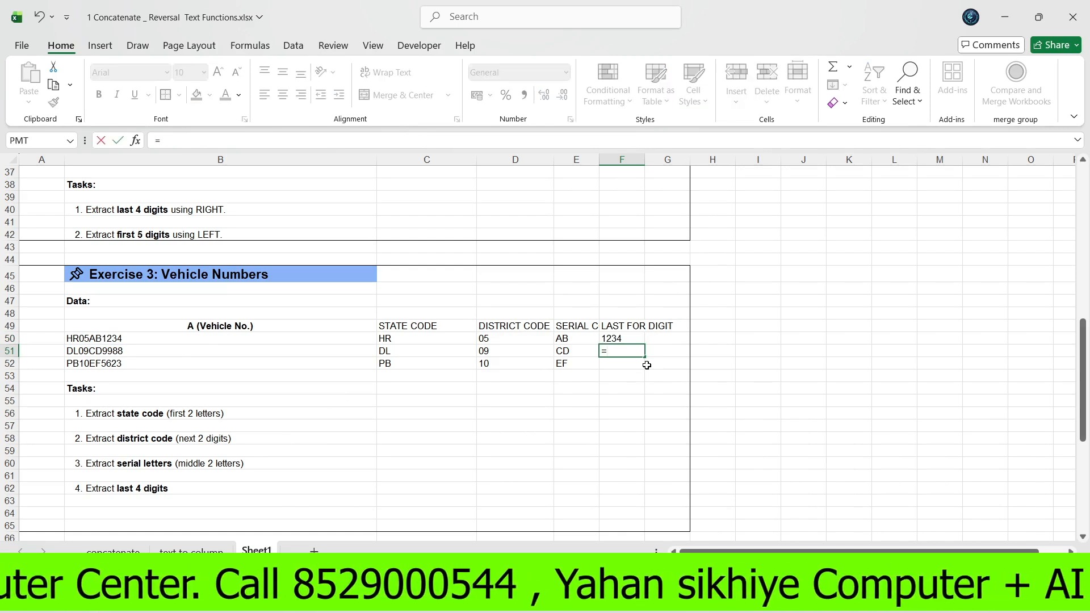
pyautogui.write('MID(')
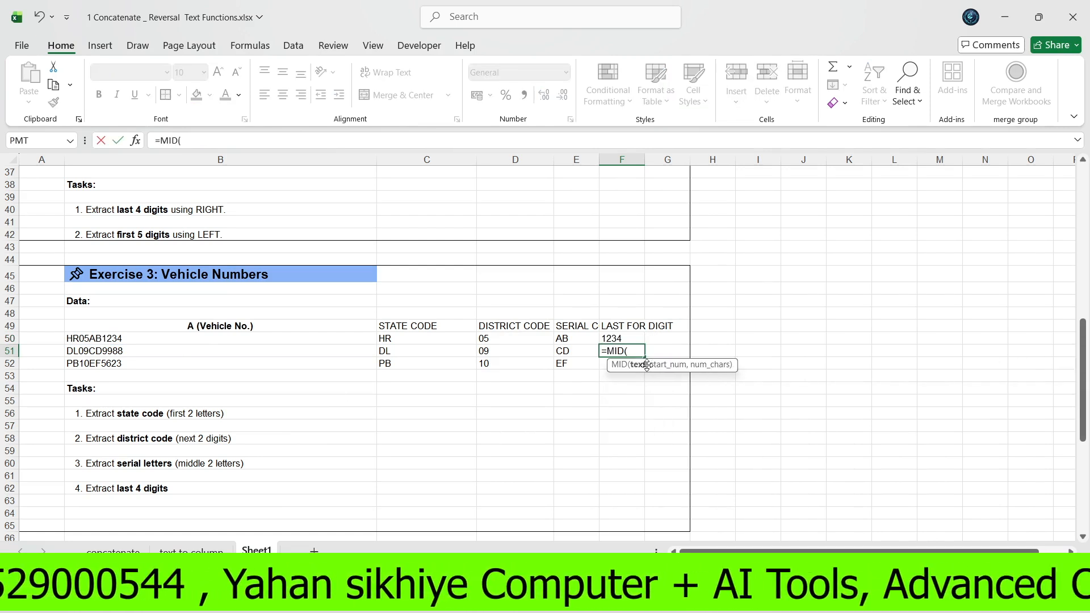
pyautogui.click(128, 354)
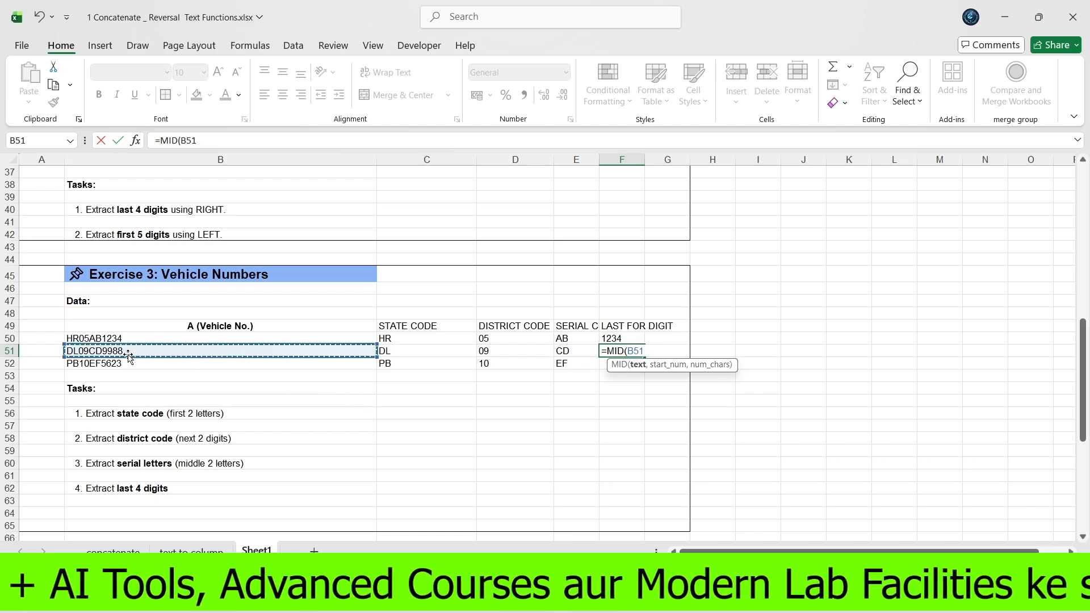
pyautogui.write(',7')
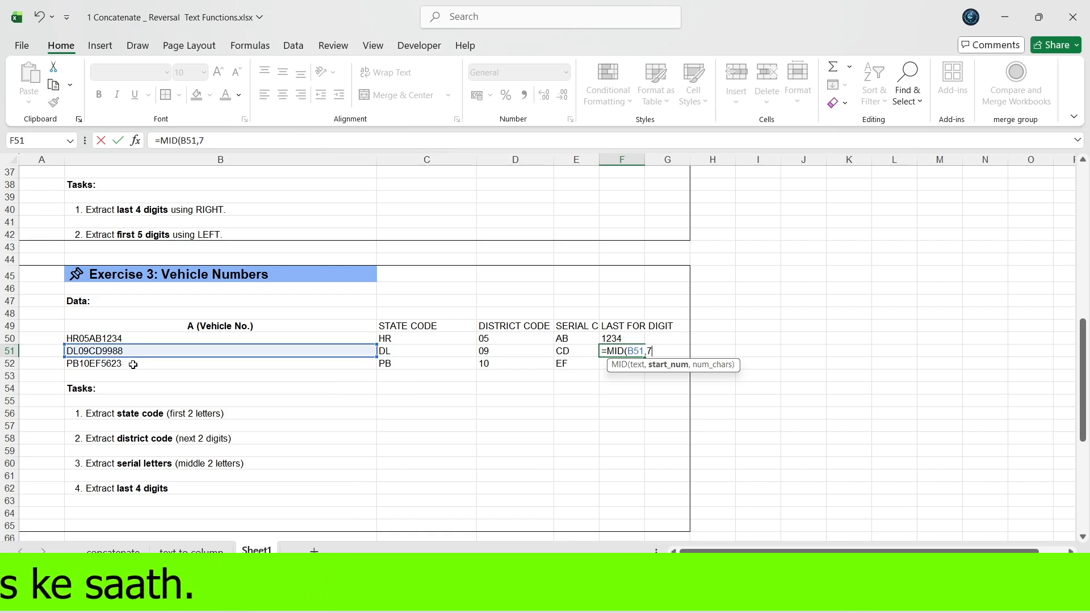
pyautogui.write(',4')
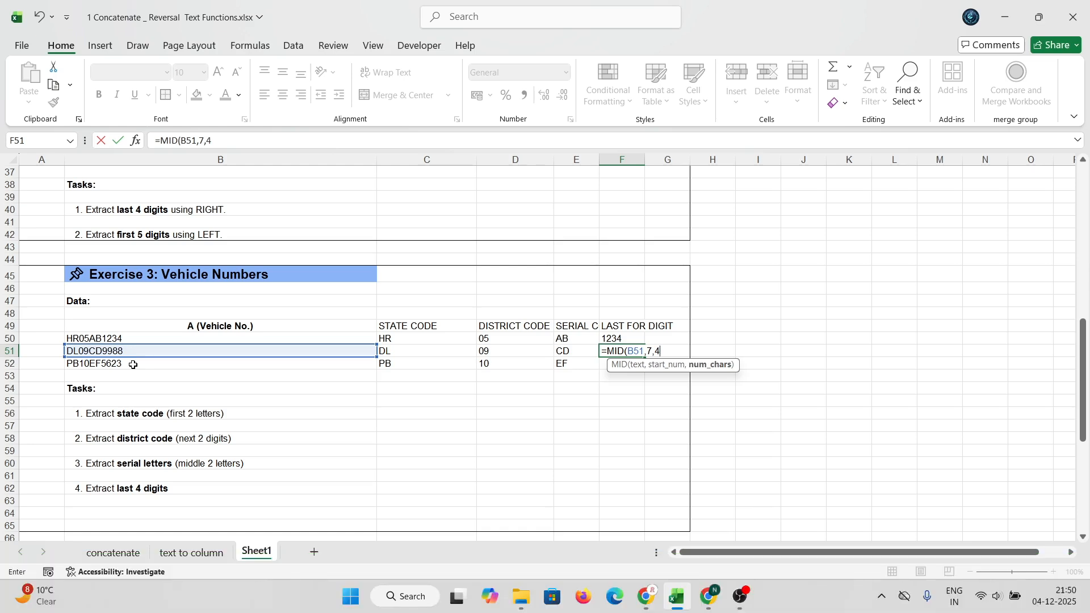
pyautogui.press('Return')
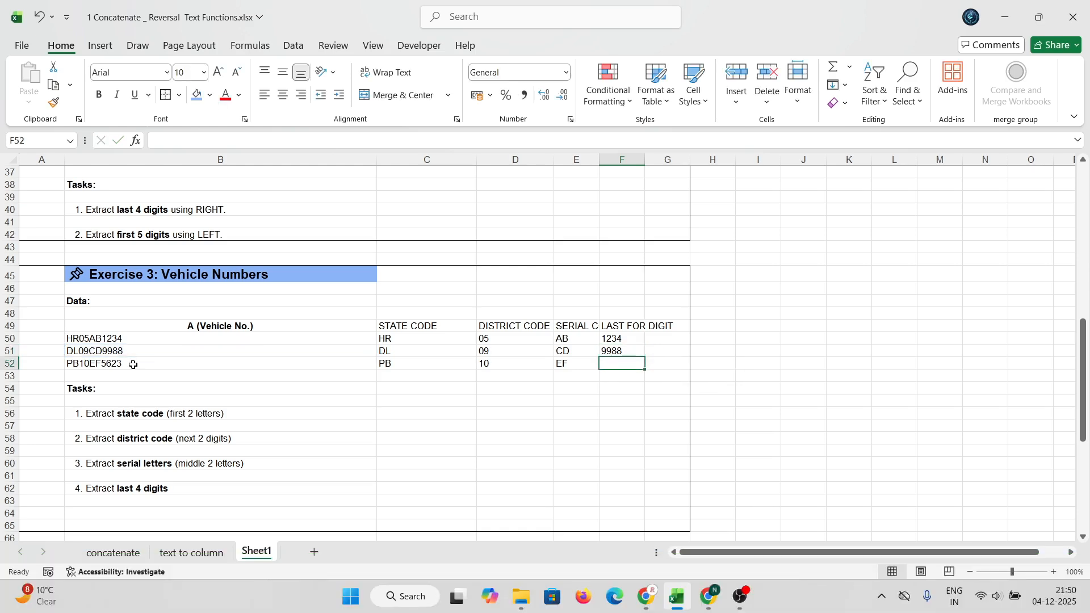
pyautogui.click(617, 351)
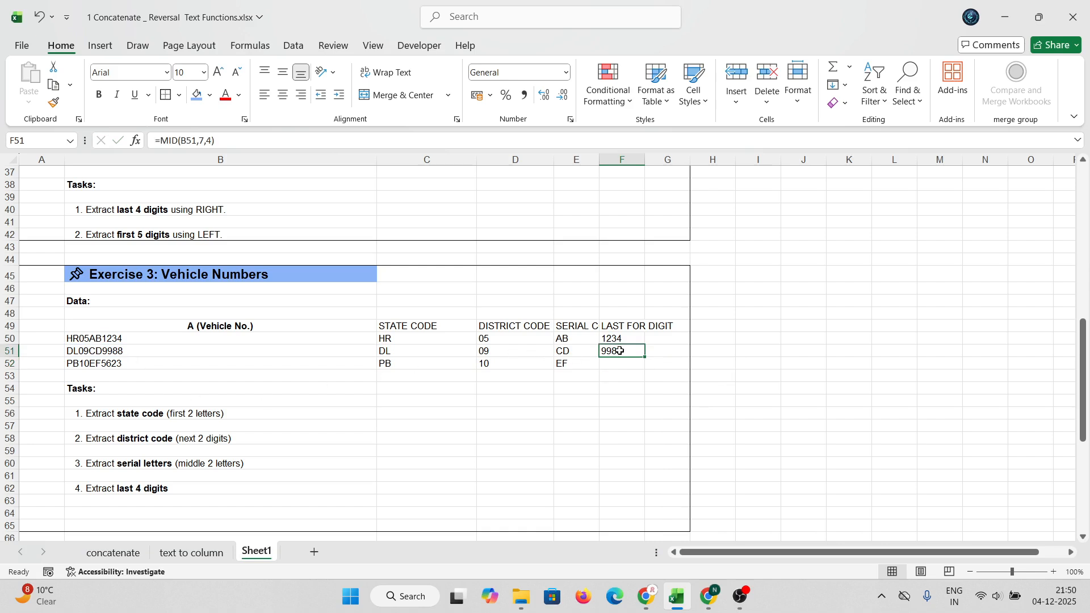
pyautogui.moveTo(645, 358); pyautogui.dragTo(646, 368)
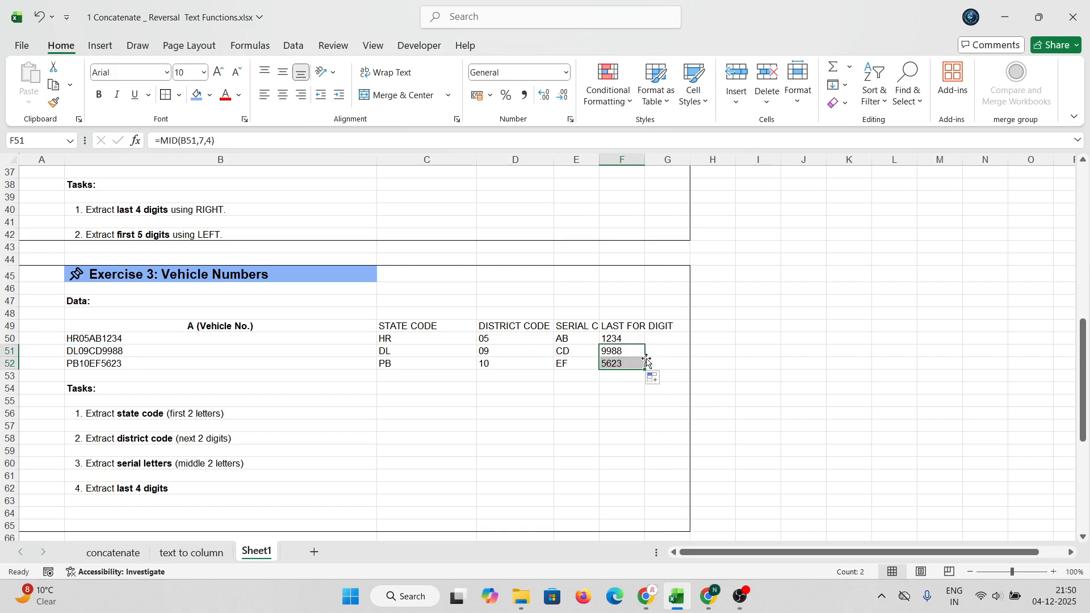
pyautogui.click(431, 427)
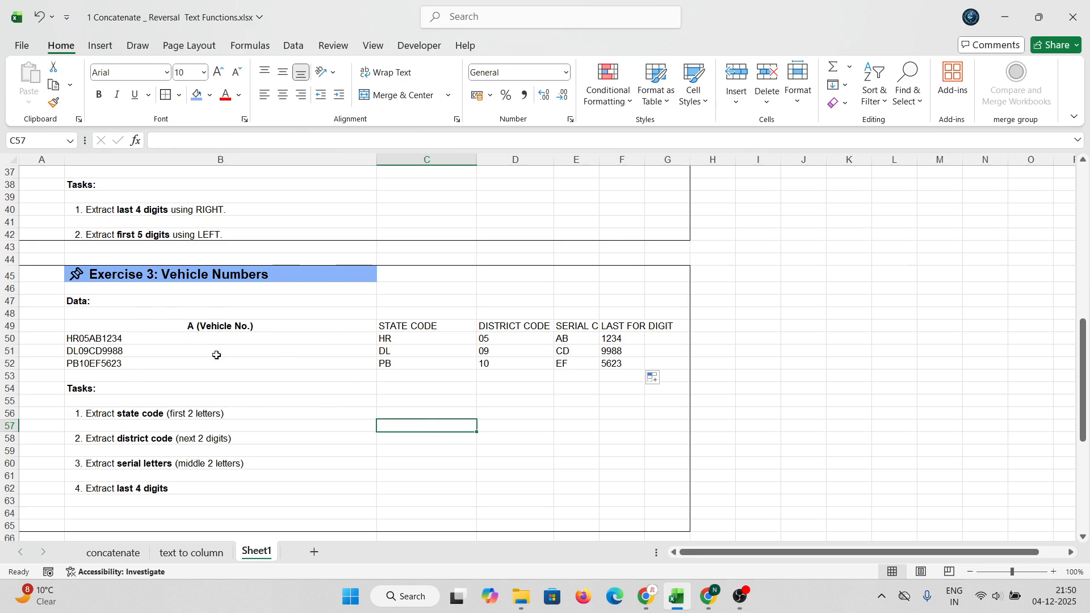
# Step: Try splitting the full names in B77:B80 with Text to Columns, using Delimited data and the Tab and Space delimiters, and undo the split
pyautogui.scroll(3, 216, 355)
pyautogui.scroll(9, 164, 288)
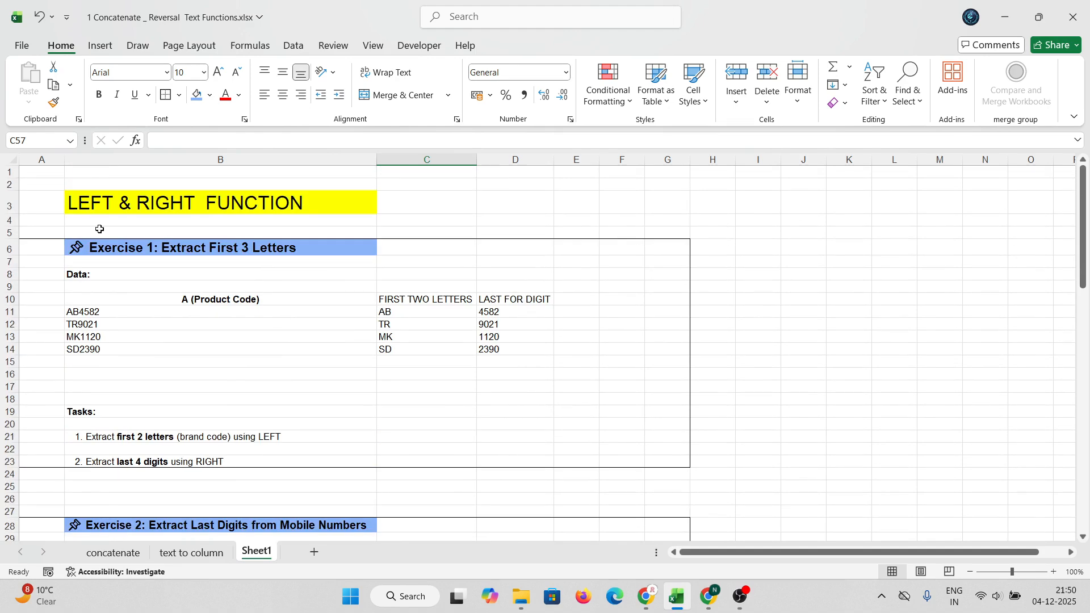
pyautogui.scroll(-11, 295, 278)
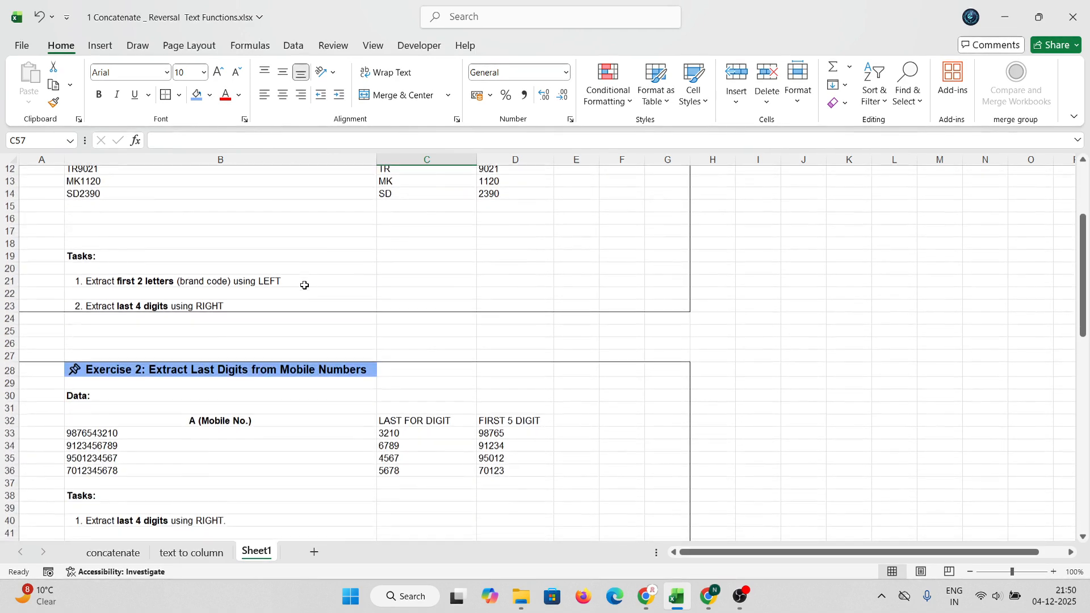
pyautogui.scroll(-2, 315, 316)
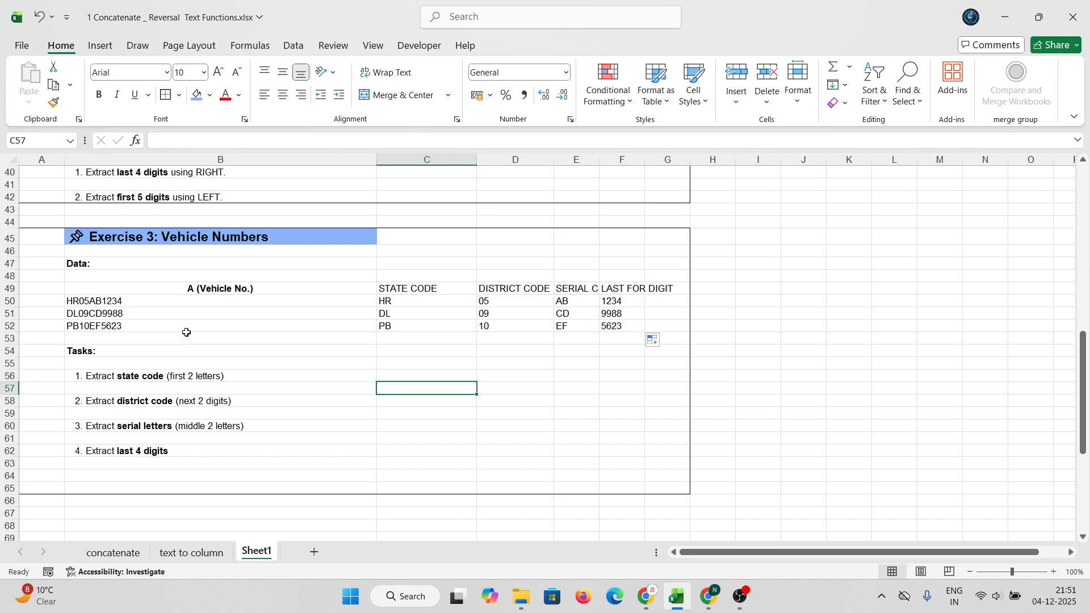
pyautogui.scroll(-7, 192, 336)
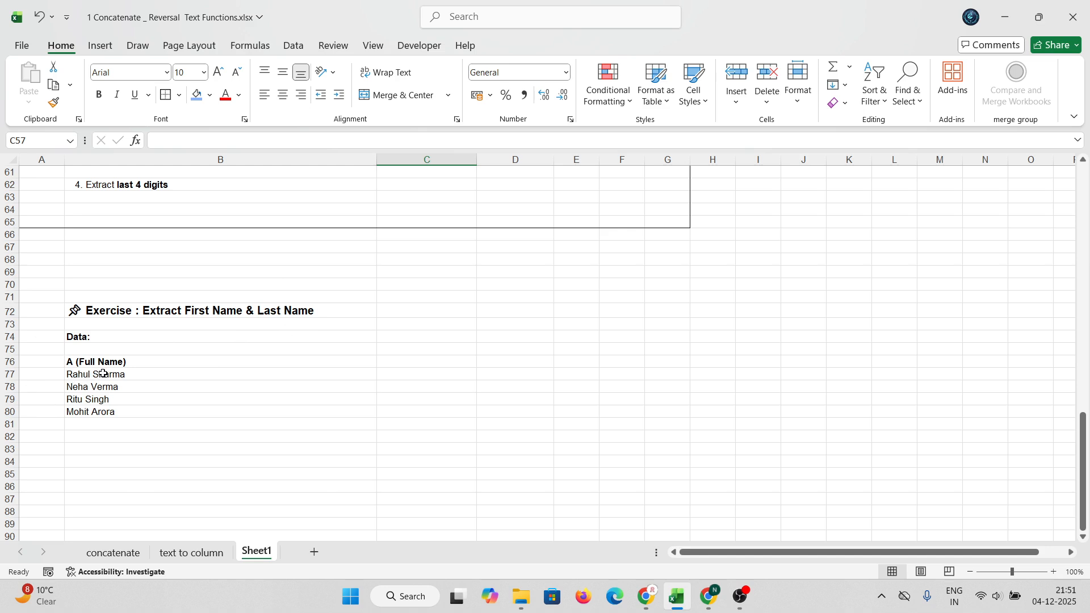
pyautogui.moveTo(96, 373); pyautogui.dragTo(93, 410)
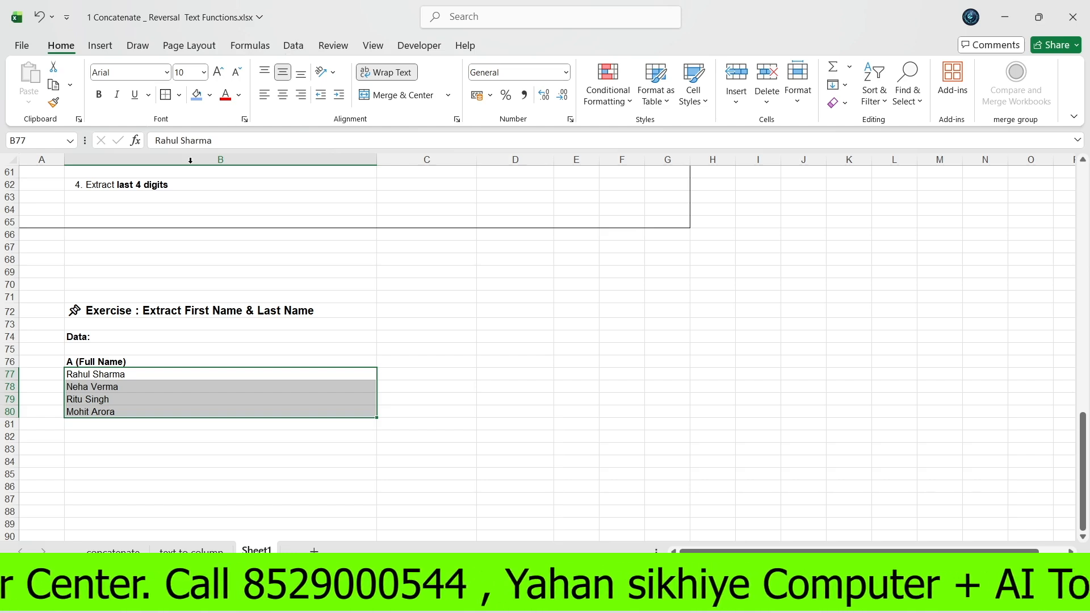
pyautogui.click(294, 46)
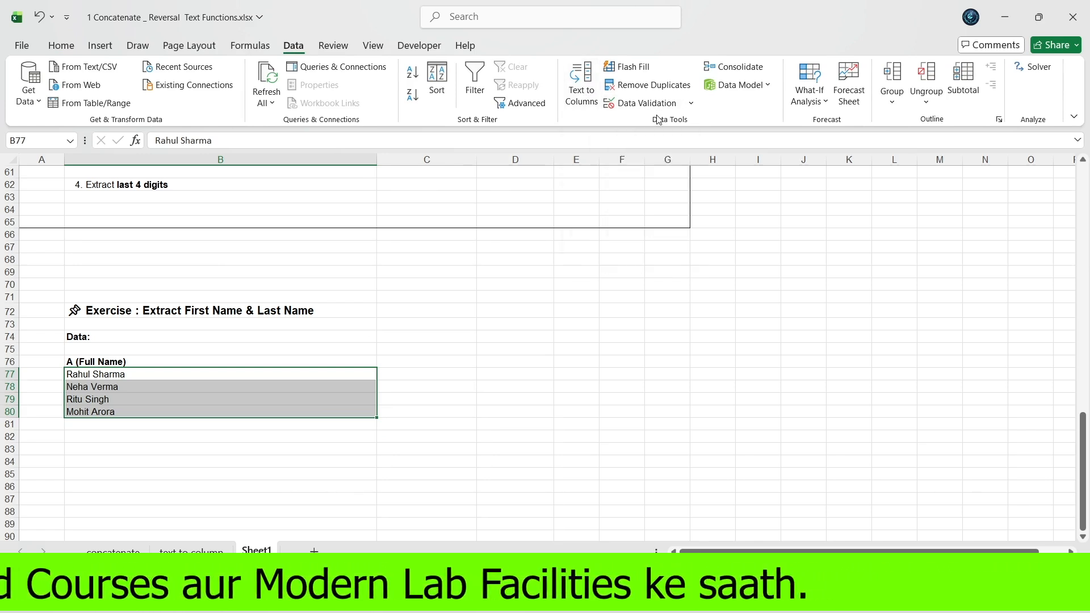
pyautogui.click(588, 99)
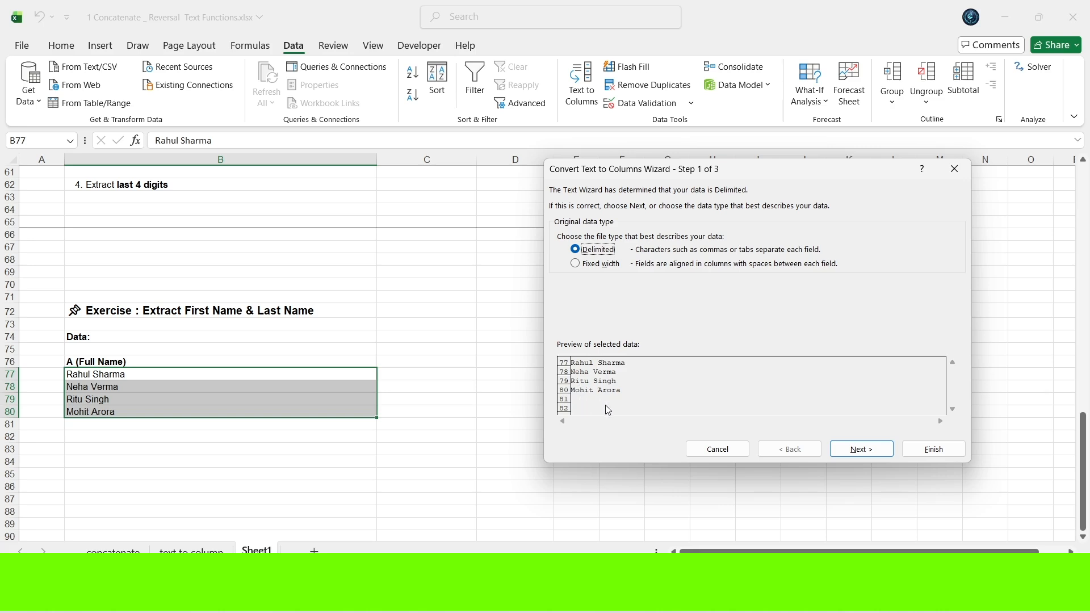
pyautogui.click(862, 450)
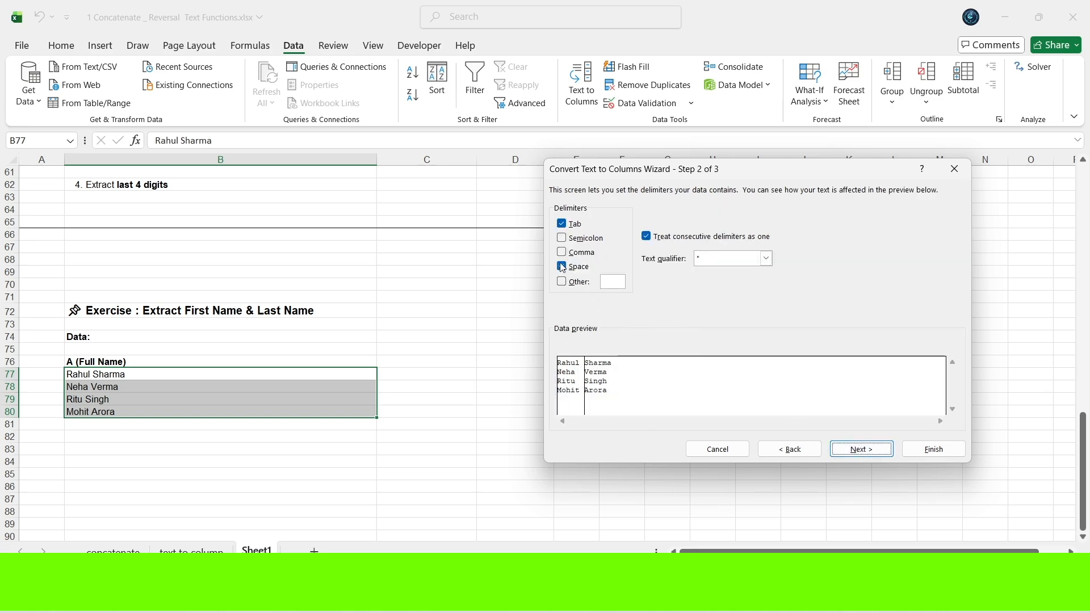
pyautogui.click(564, 268)
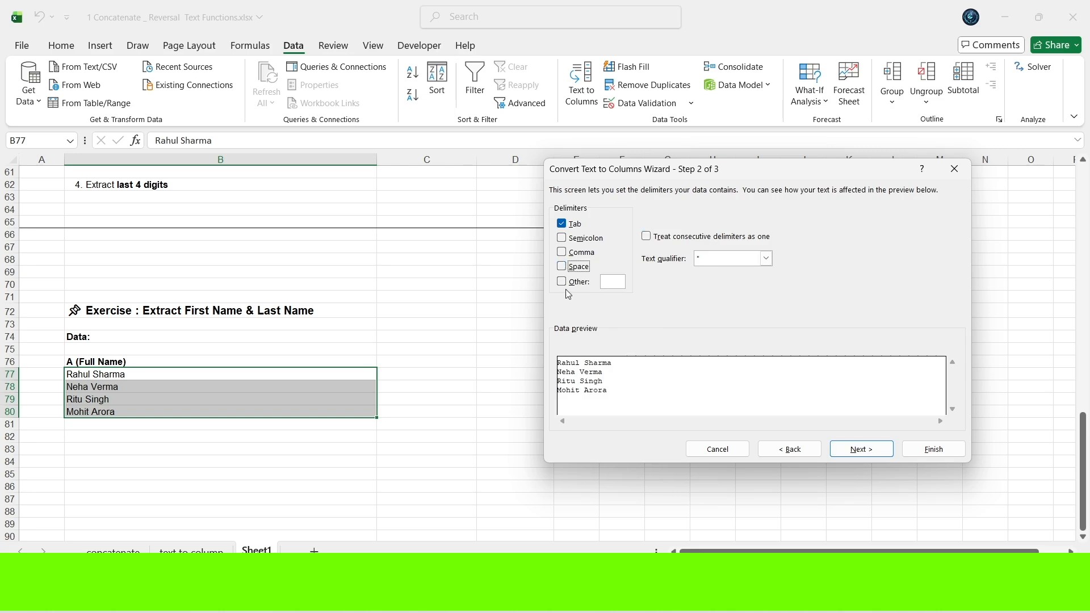
pyautogui.click(562, 267)
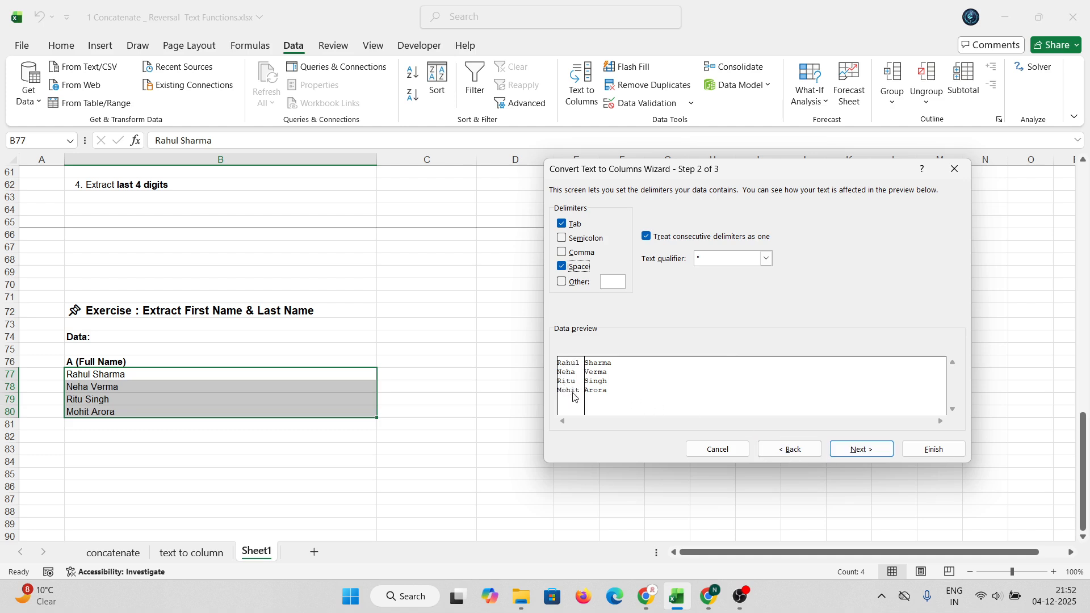
pyautogui.click(861, 453)
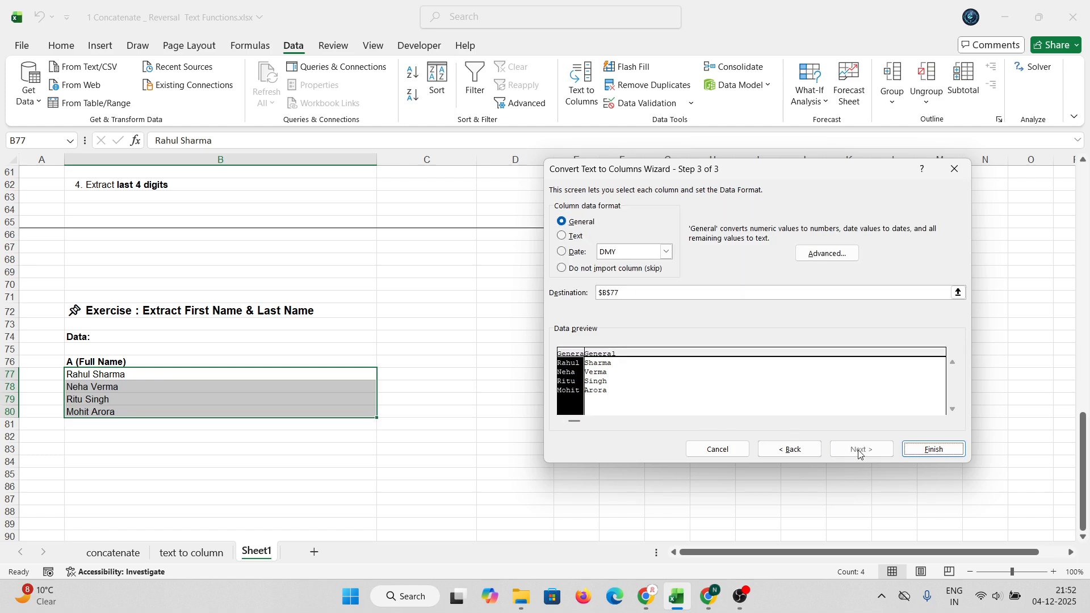
pyautogui.click(903, 453)
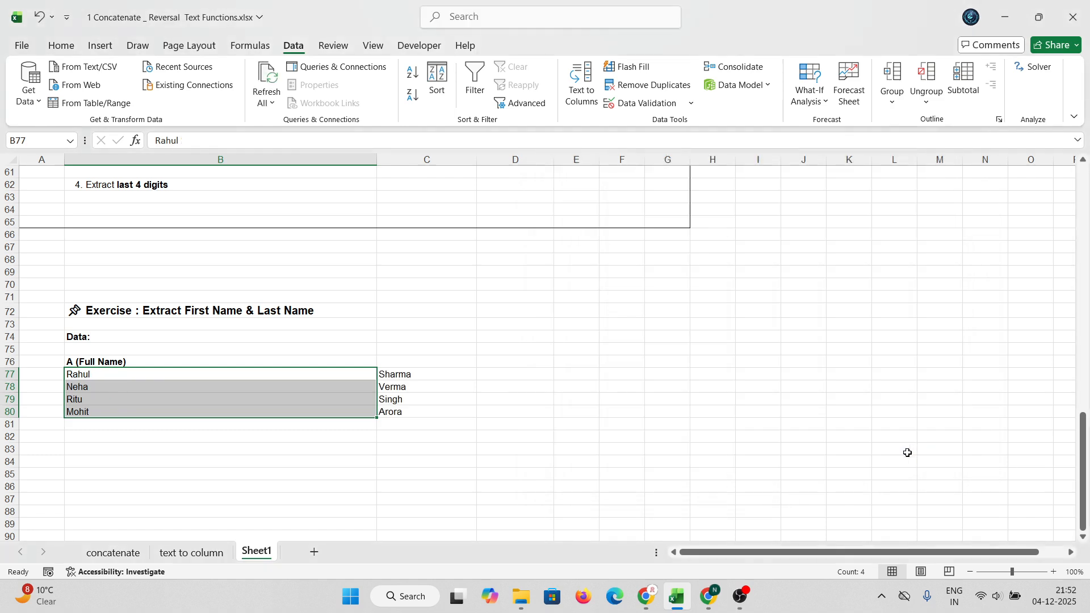
pyautogui.click(386, 427)
pyautogui.click(142, 426)
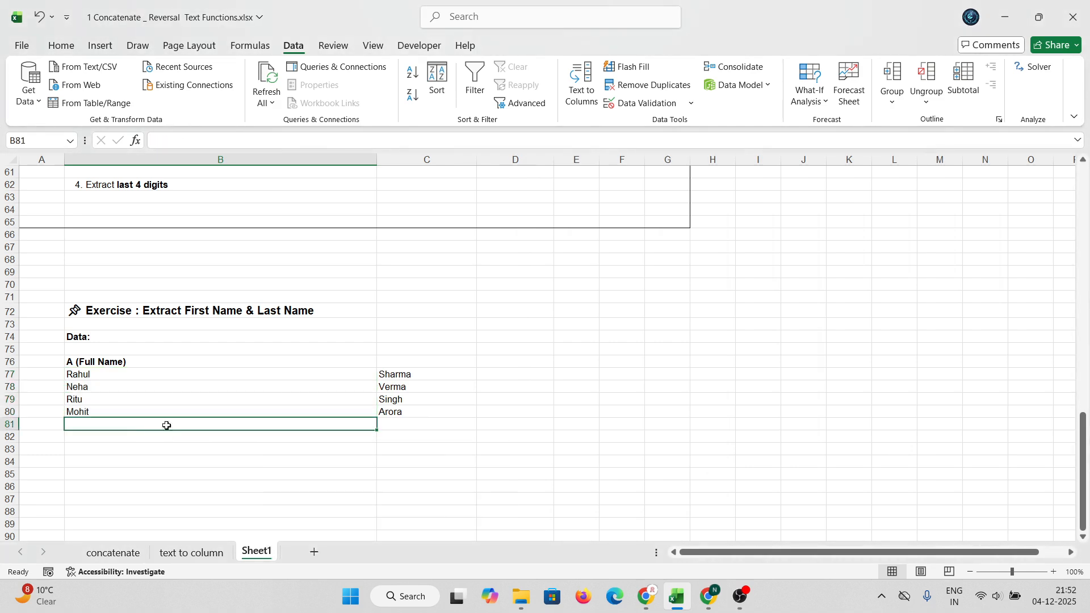
pyautogui.click(124, 477)
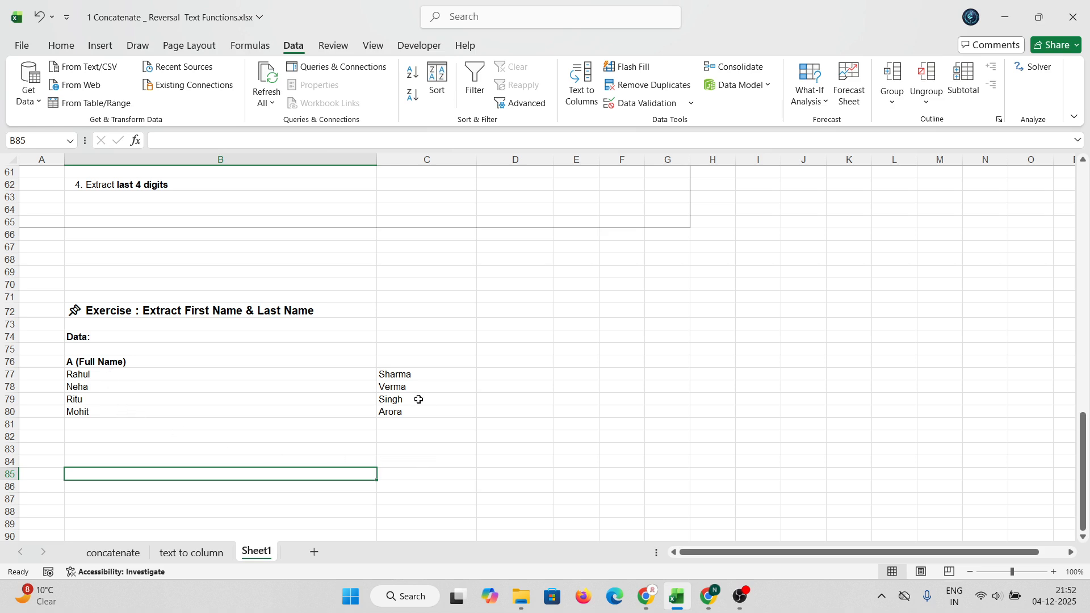
pyautogui.hotkey('ctrl', 'z')
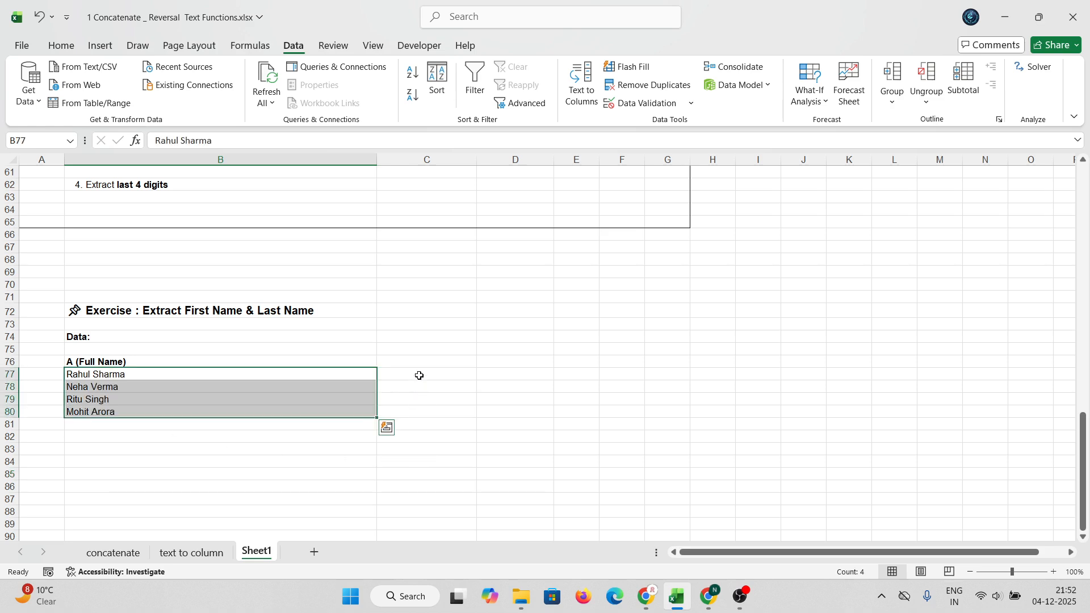
# Step: Enter =LEFT(B77,FIND(" ",B77,-1)) in C77 to try extracting the first name from the full name
pyautogui.click(419, 375)
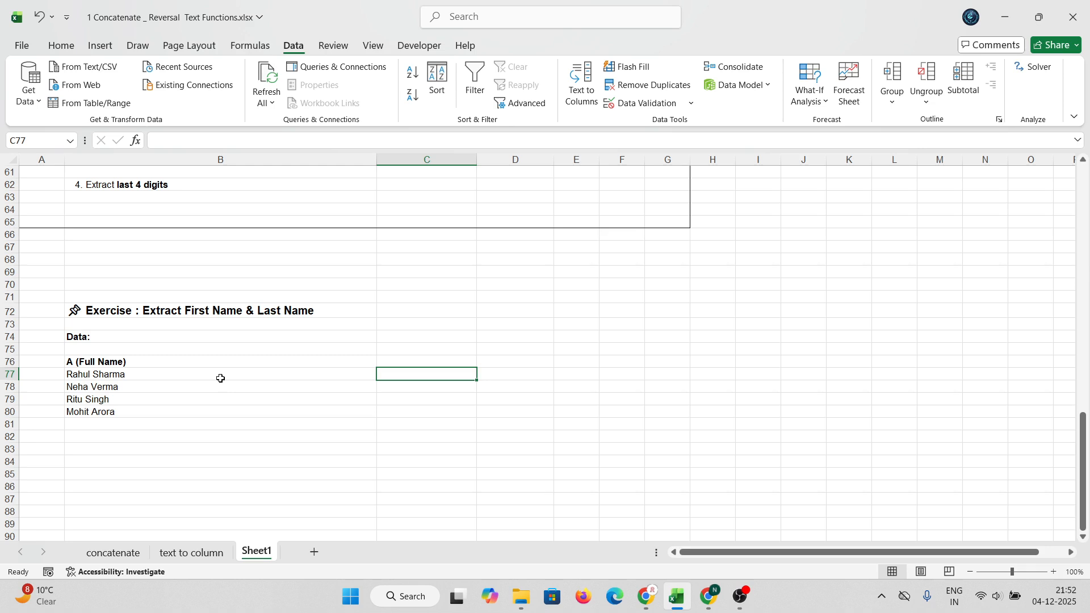
pyautogui.write('=')
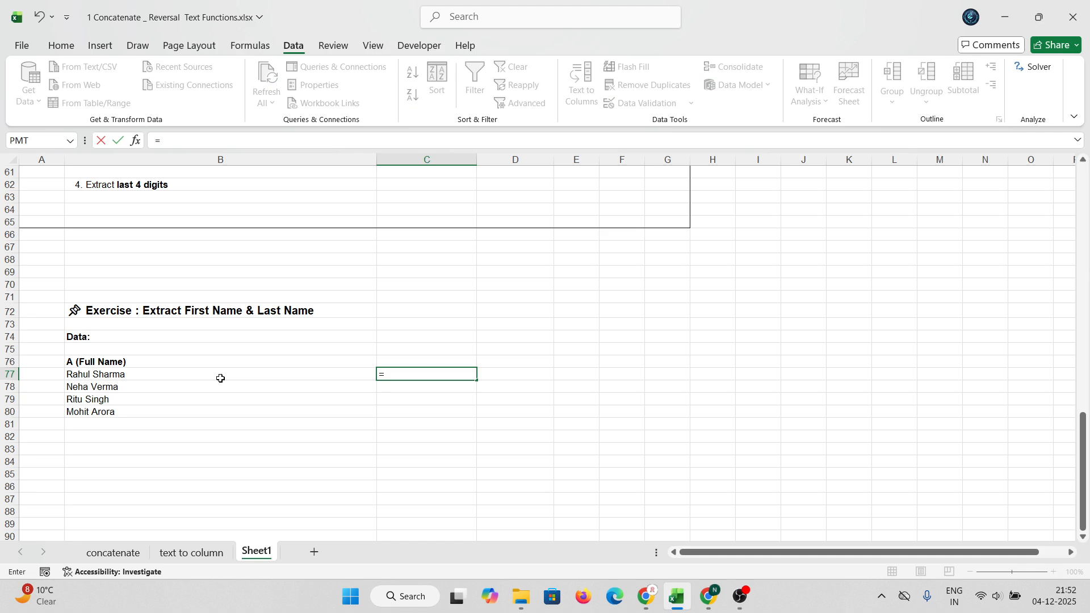
pyautogui.write('L')
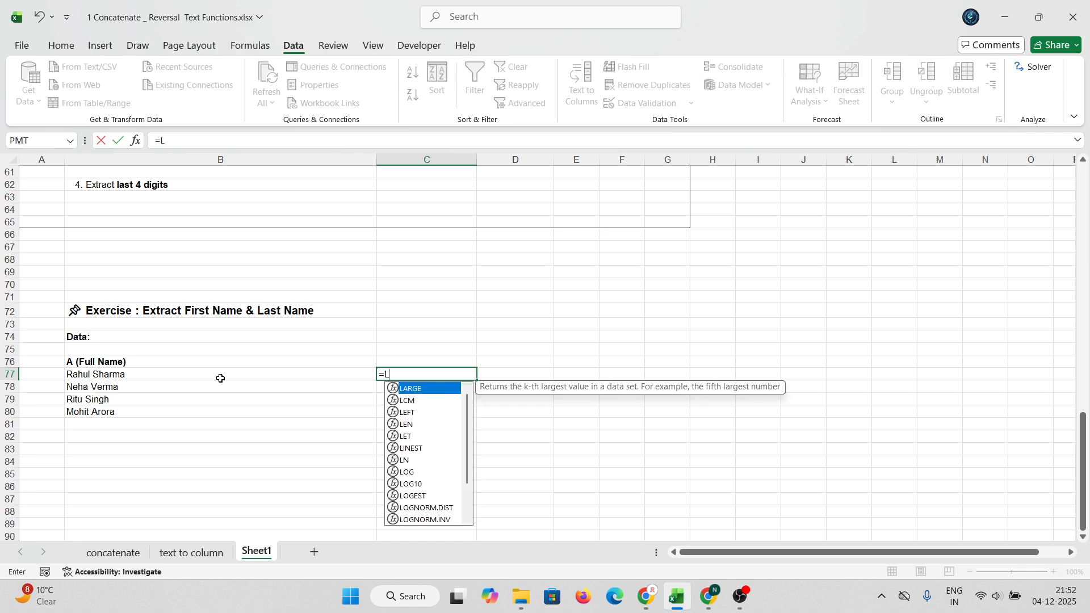
pyautogui.write('EFT')
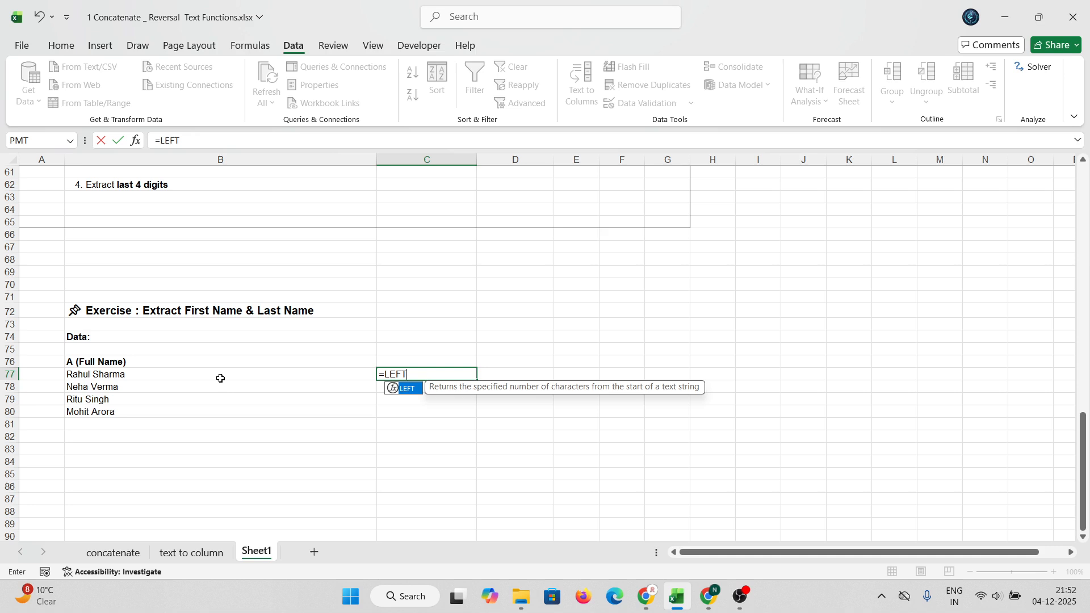
pyautogui.write('(')
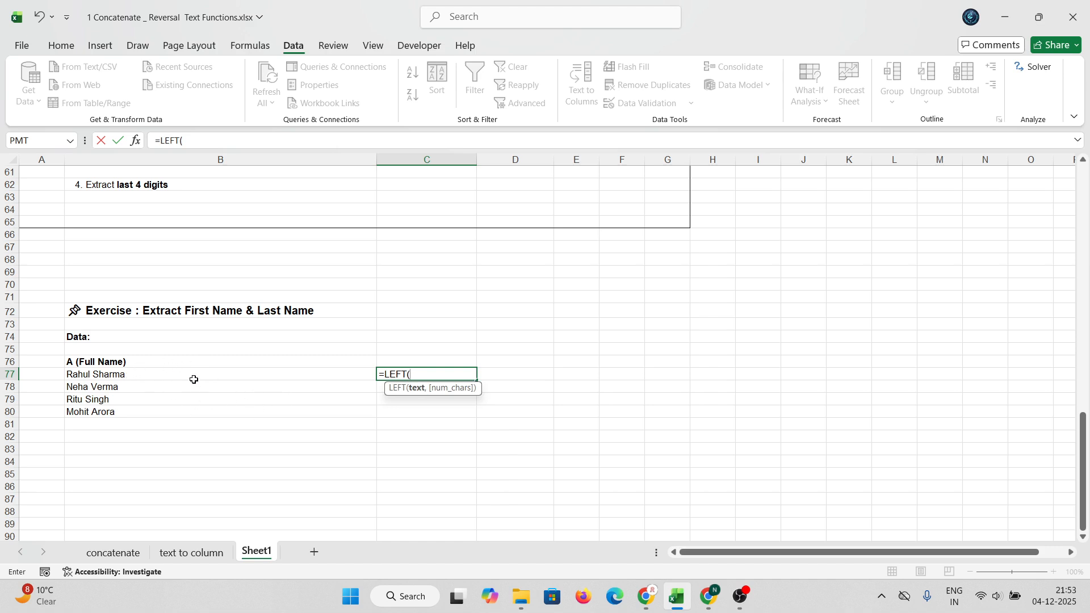
pyautogui.click(131, 377)
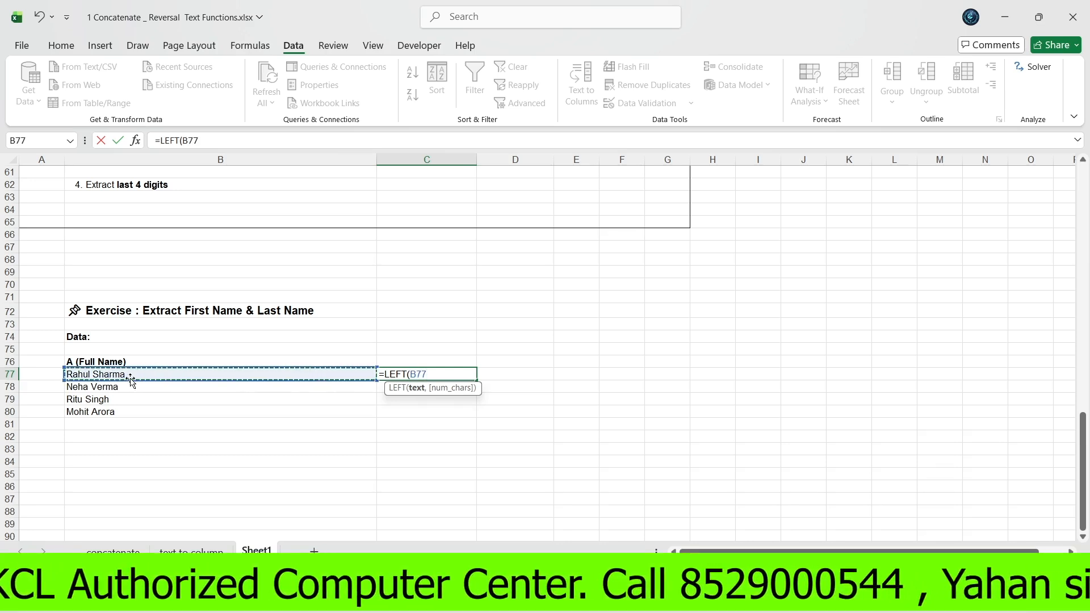
pyautogui.write(',')
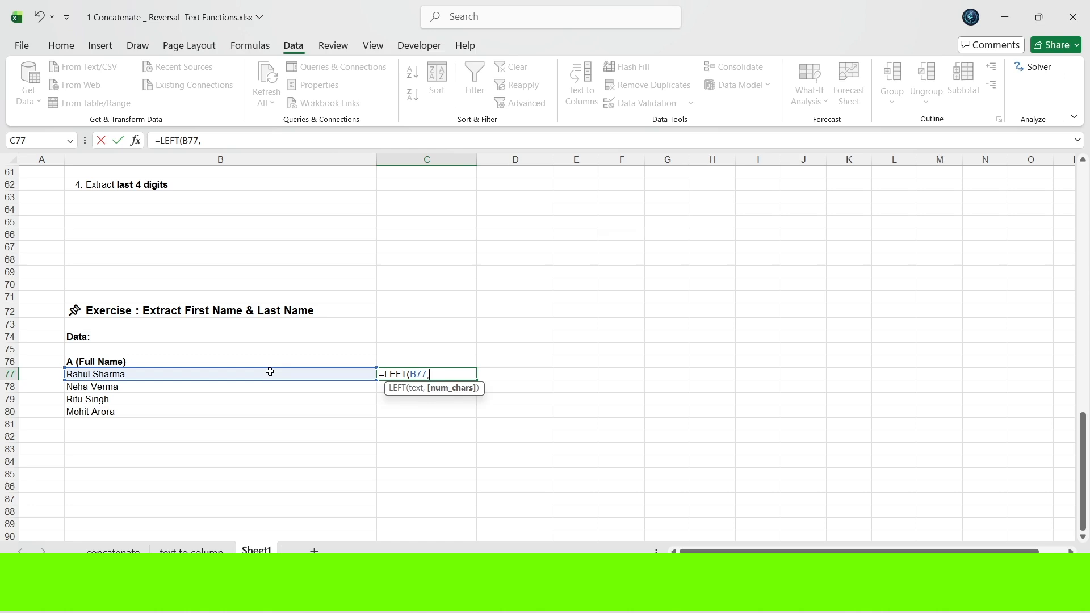
pyautogui.write('FIND')
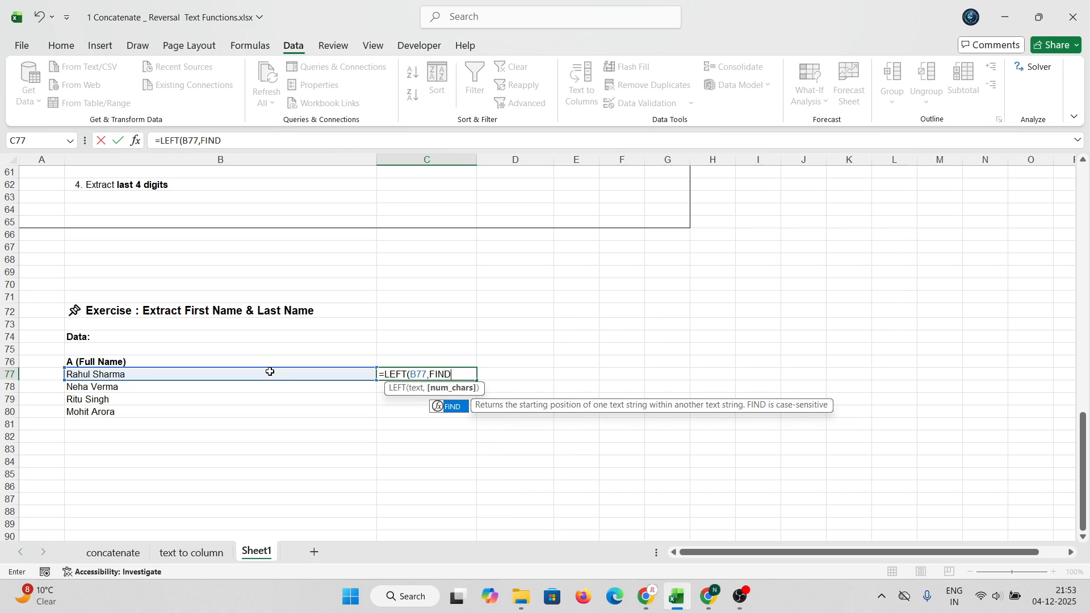
pyautogui.write('(')
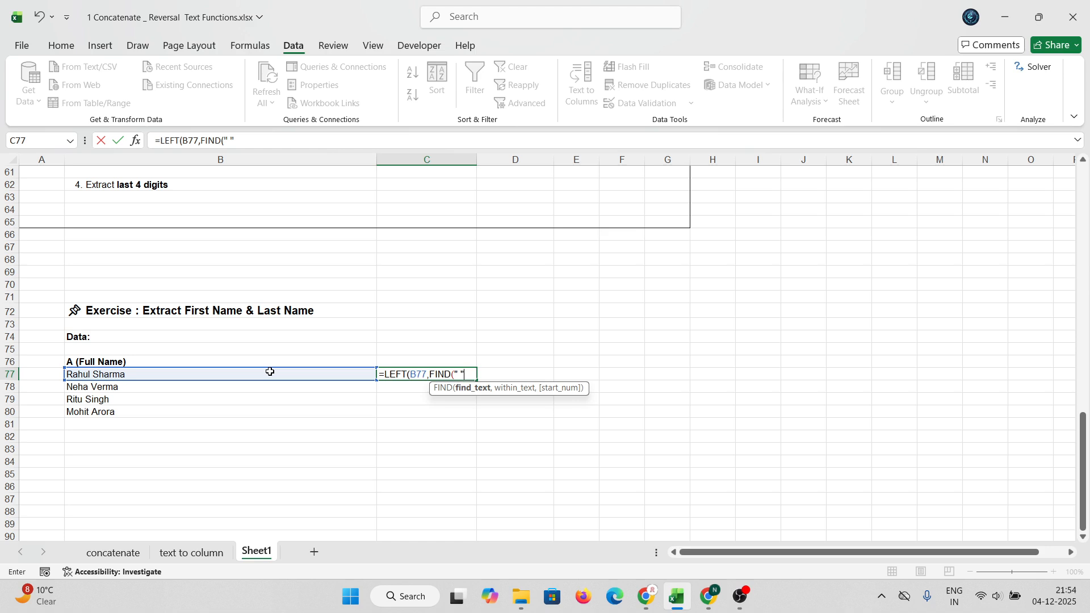
pyautogui.write(',')
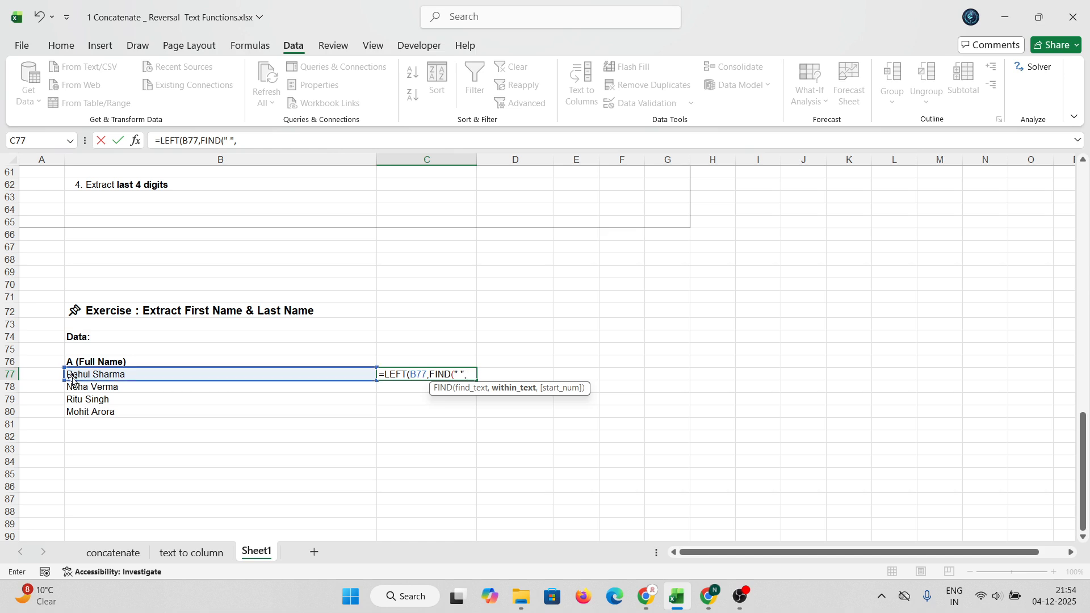
pyautogui.click(129, 375)
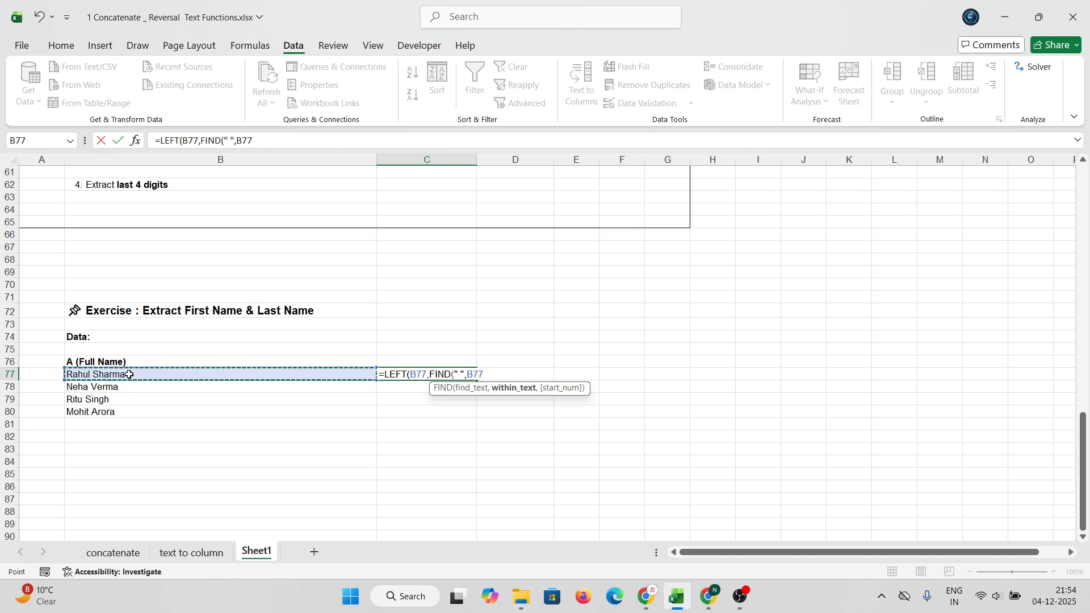
pyautogui.write(',')
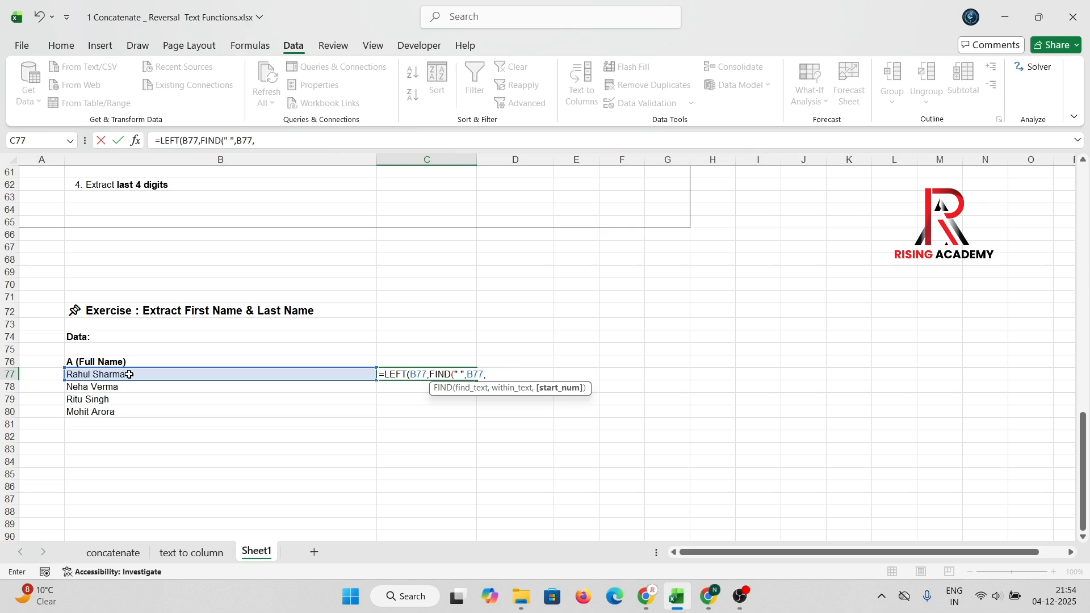
pyautogui.write('-1')
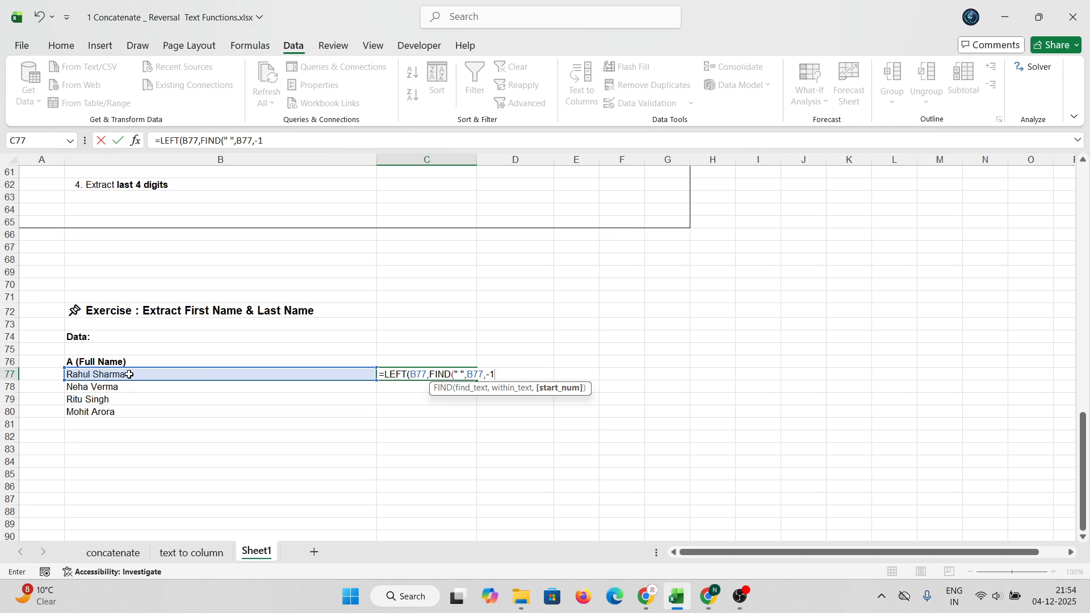
pyautogui.write(')')
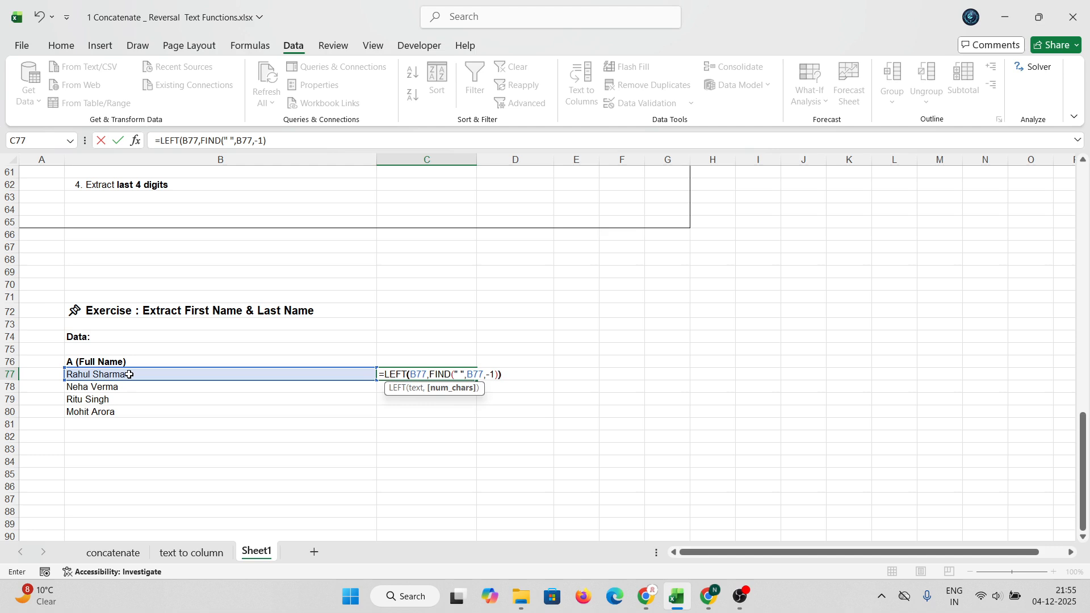
pyautogui.press('Return')
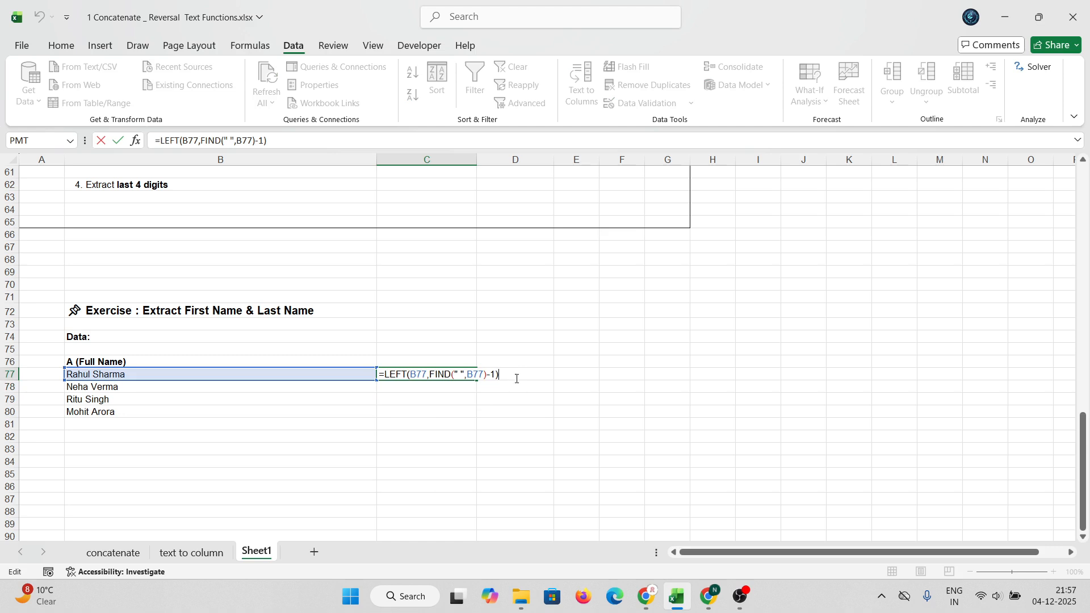
# Step: Correct the first-name formula in C77 to =LEFT(B77,FIND(" ",B77)-1) and fill it down beside the remaining full names
pyautogui.click(486, 376)
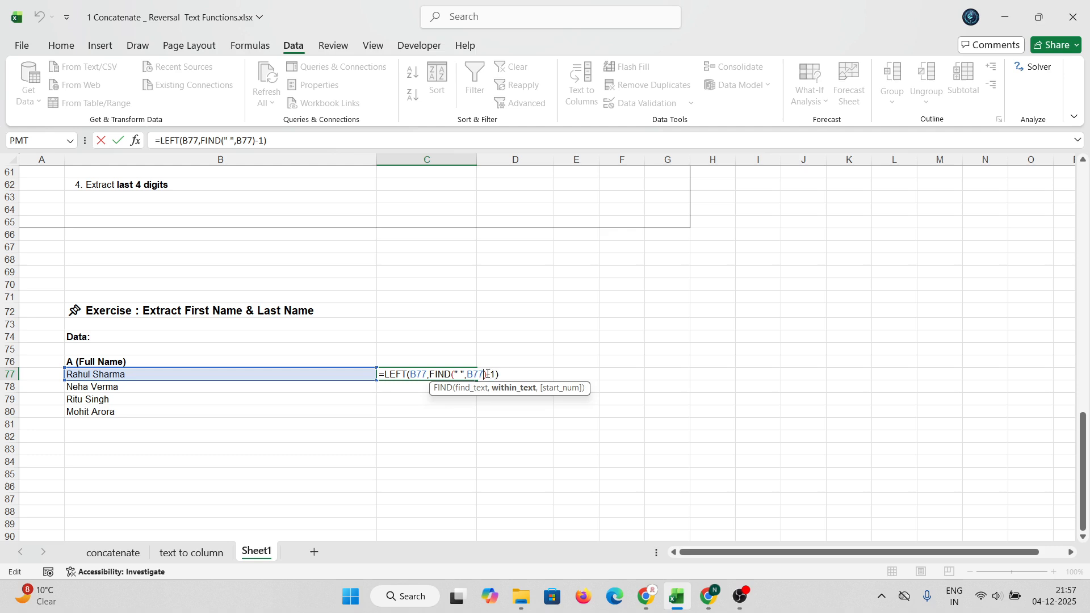
pyautogui.click(498, 376)
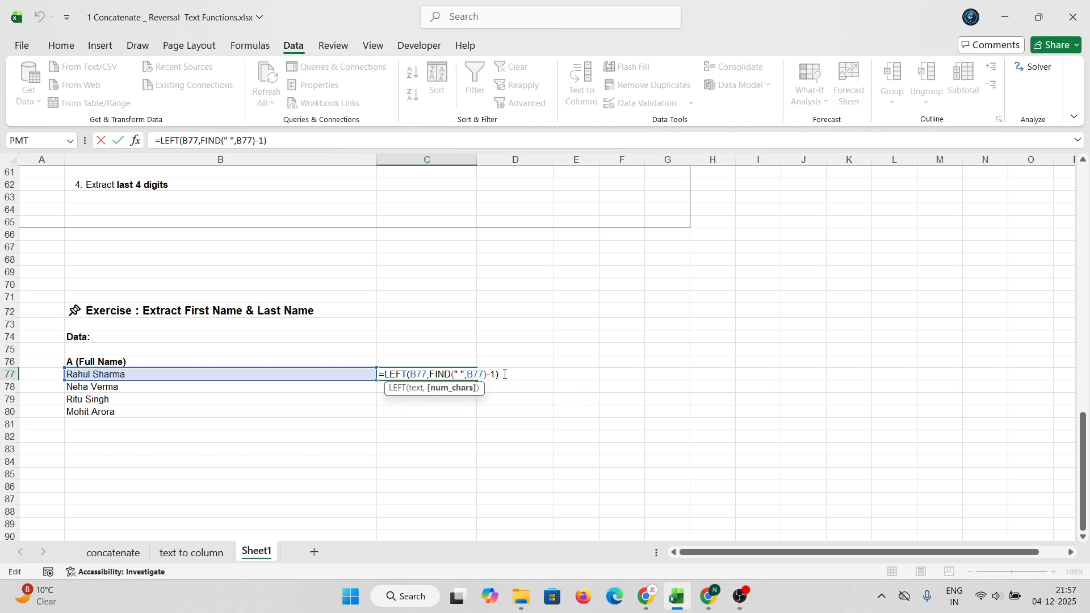
pyautogui.click(540, 376)
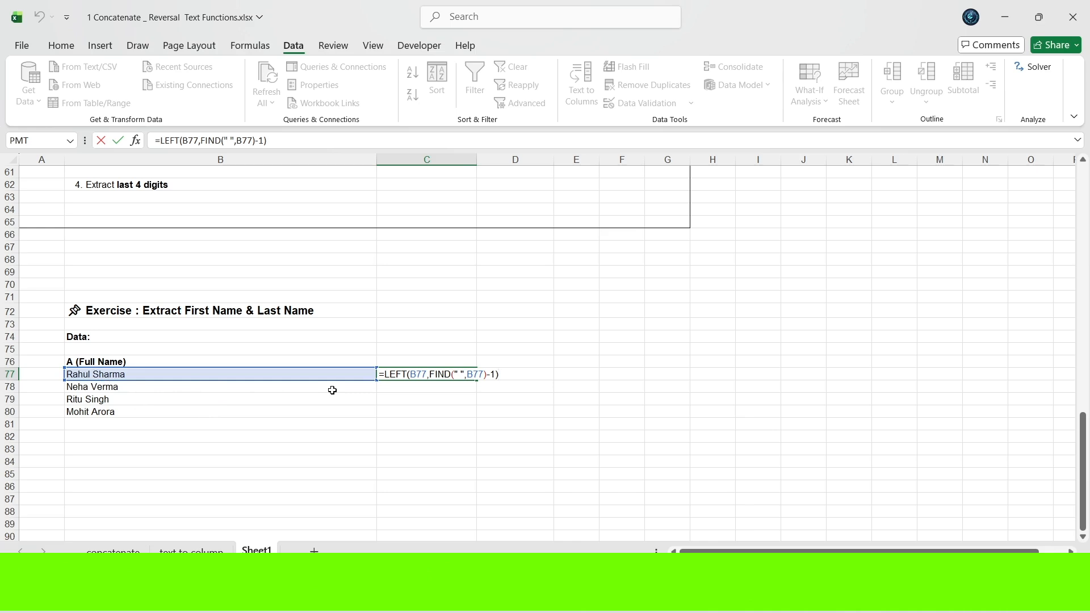
pyautogui.press('Return')
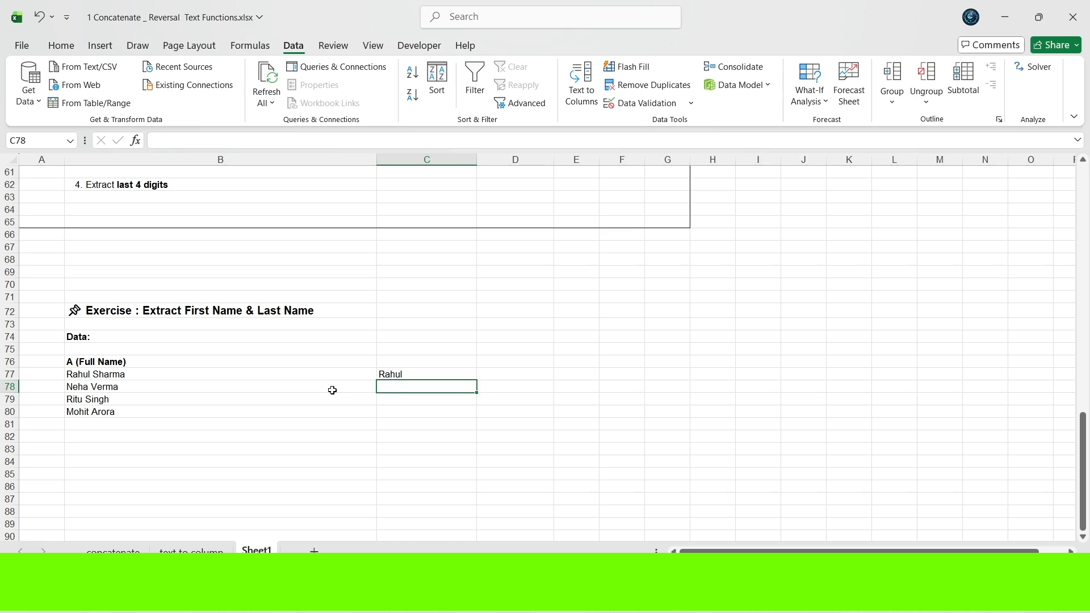
pyautogui.click(469, 374)
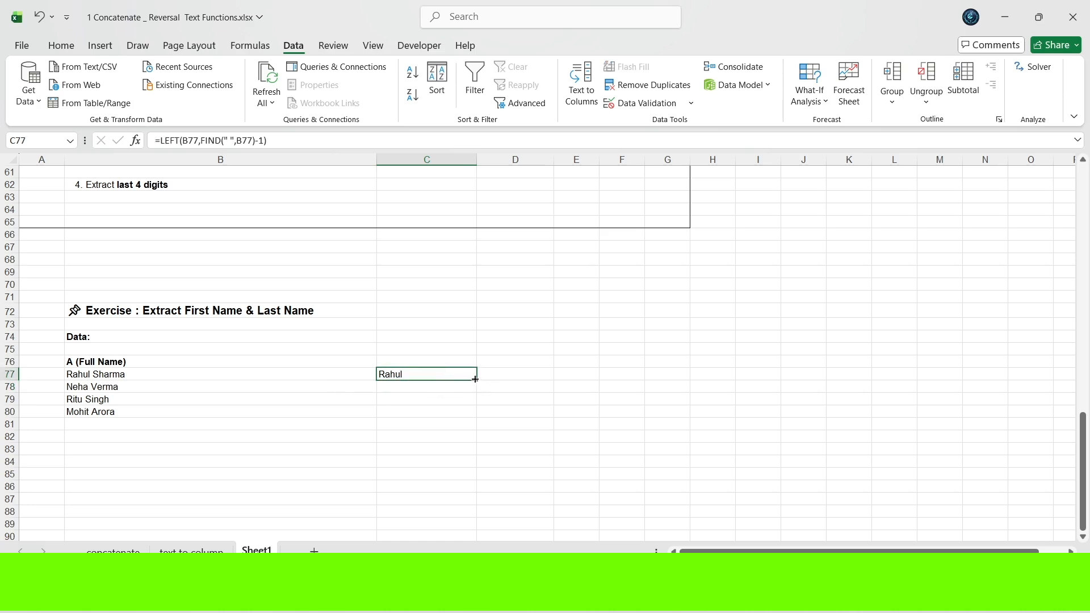
pyautogui.doubleClick(475, 378)
pyautogui.click(411, 452)
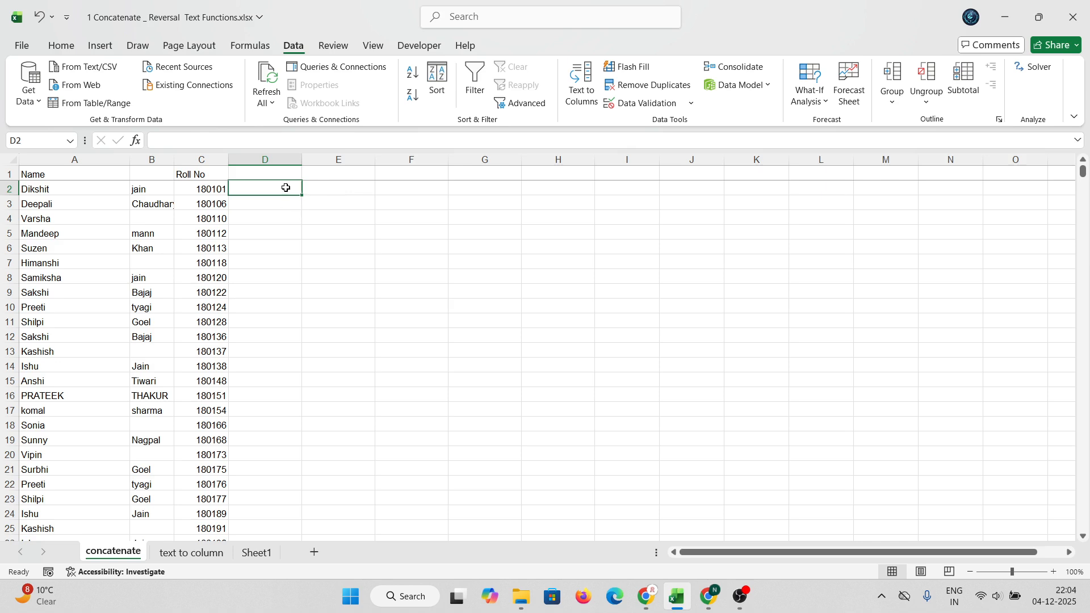
# Step: Join the first name, last name and roll number in D2 of the concatenate sheet with =CONCATENATE(A2,B2,C2)
pyautogui.write('=CON')
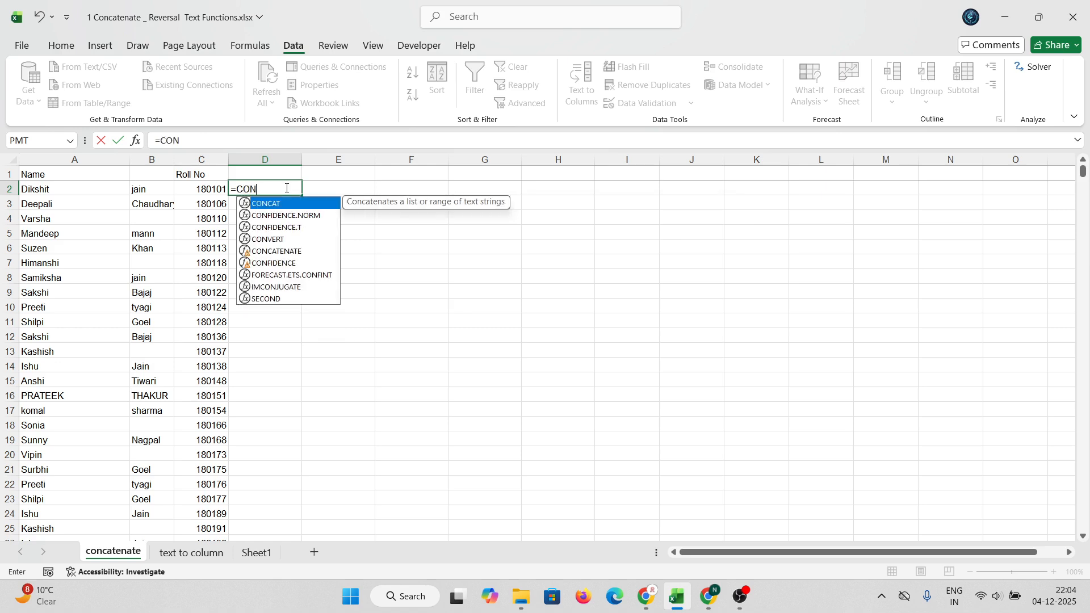
pyautogui.write('CA')
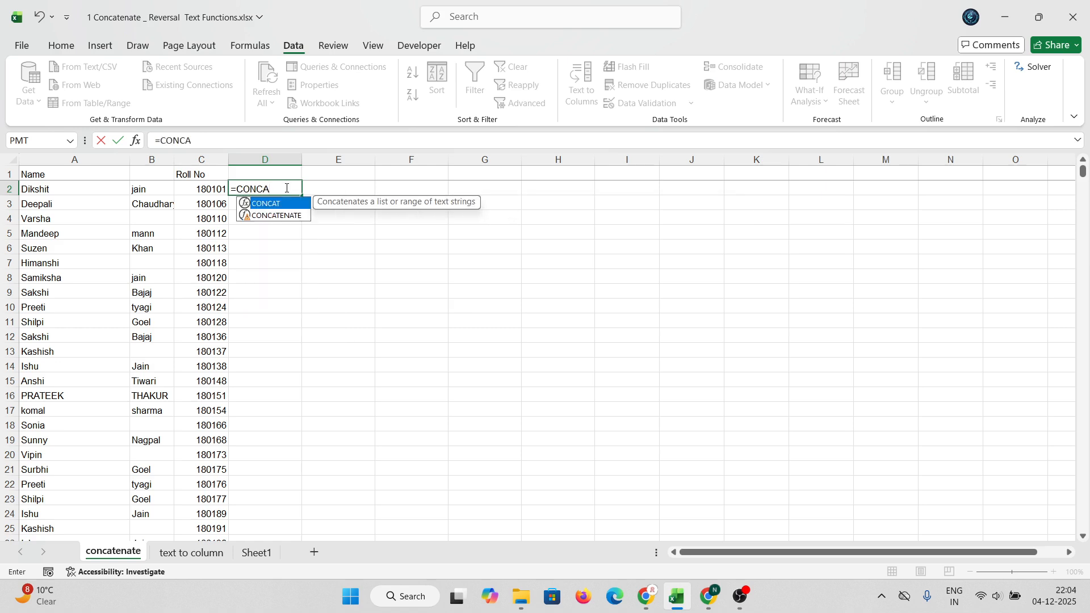
pyautogui.press('Down')
pyautogui.press('Tab')
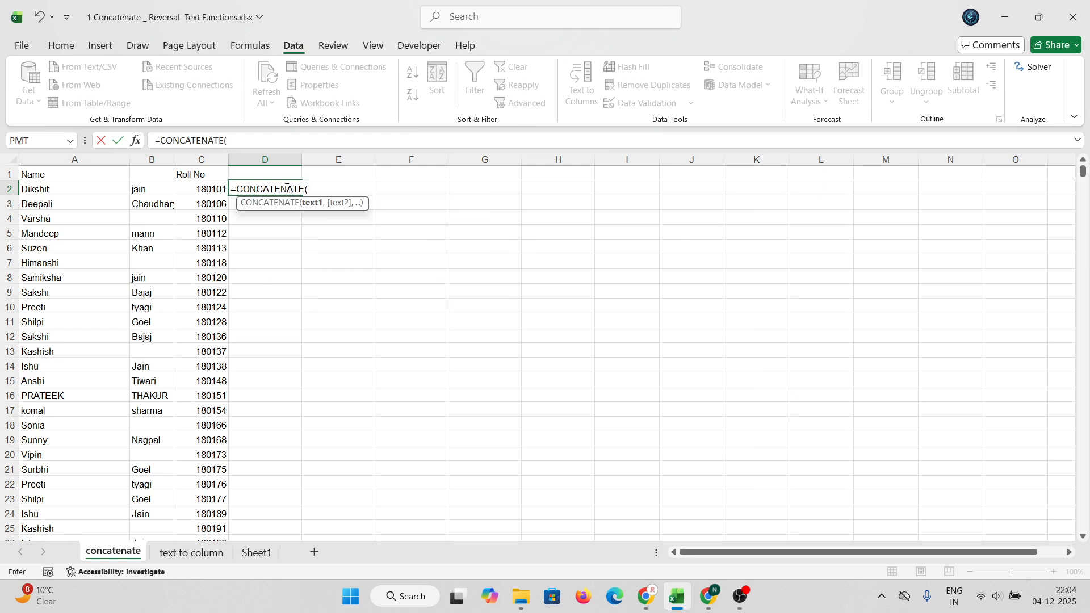
pyautogui.click(52, 189)
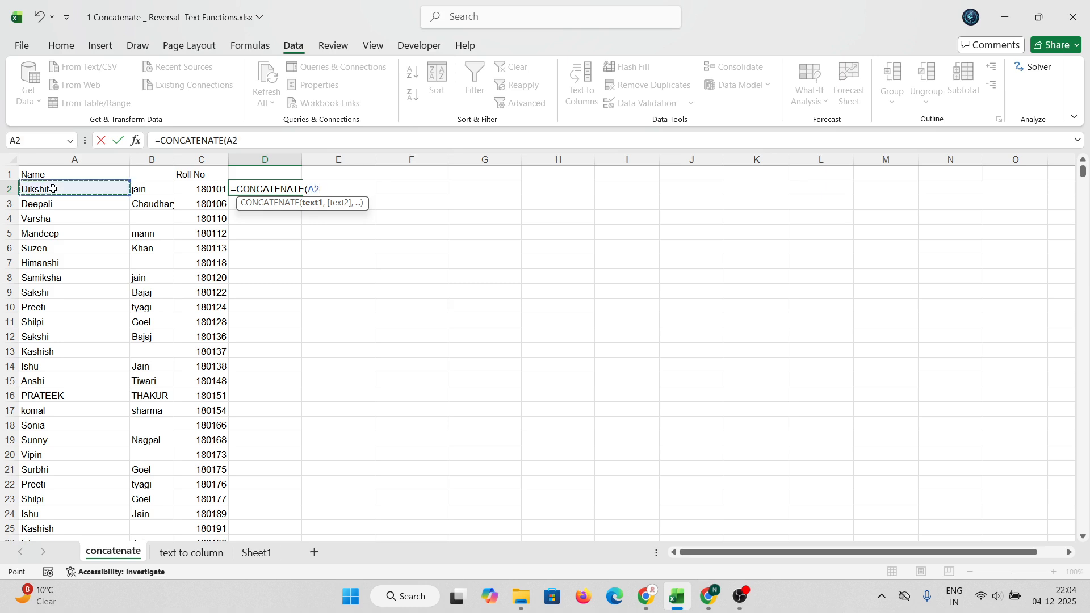
pyautogui.write(',')
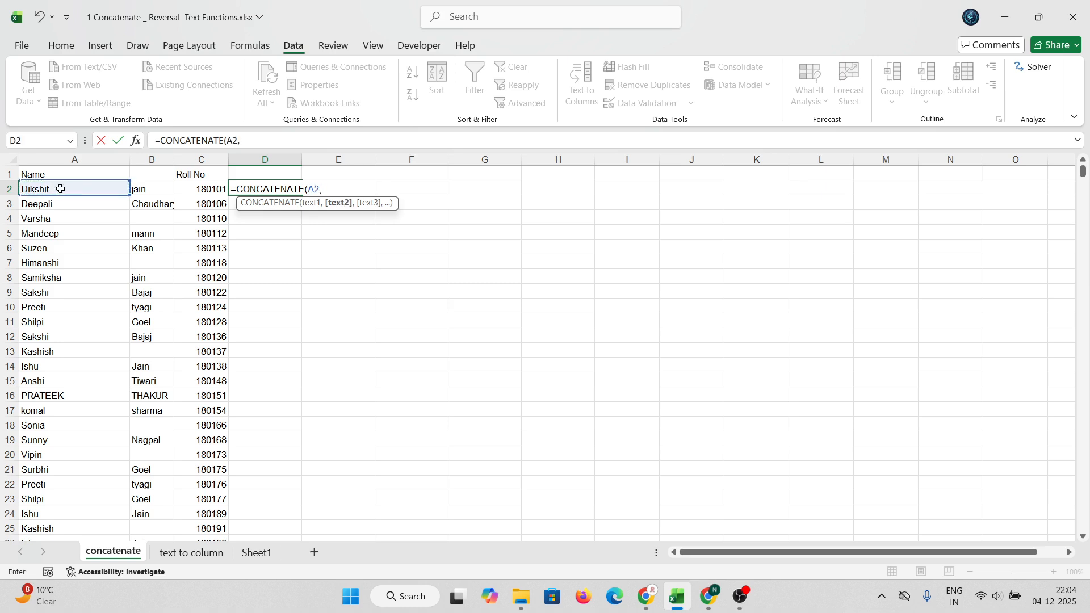
pyautogui.click(156, 193)
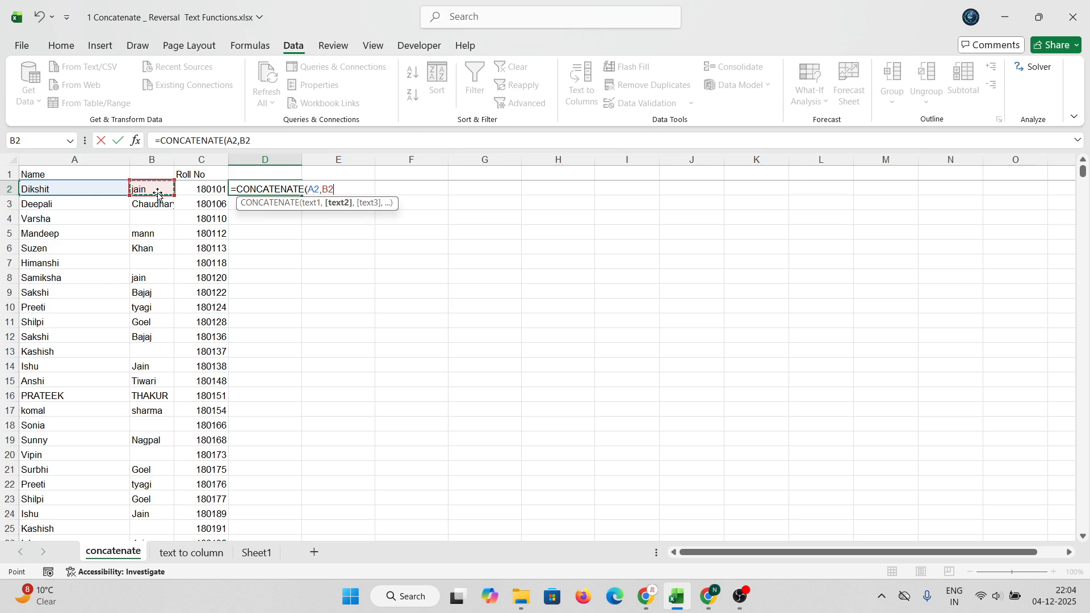
pyautogui.write(',')
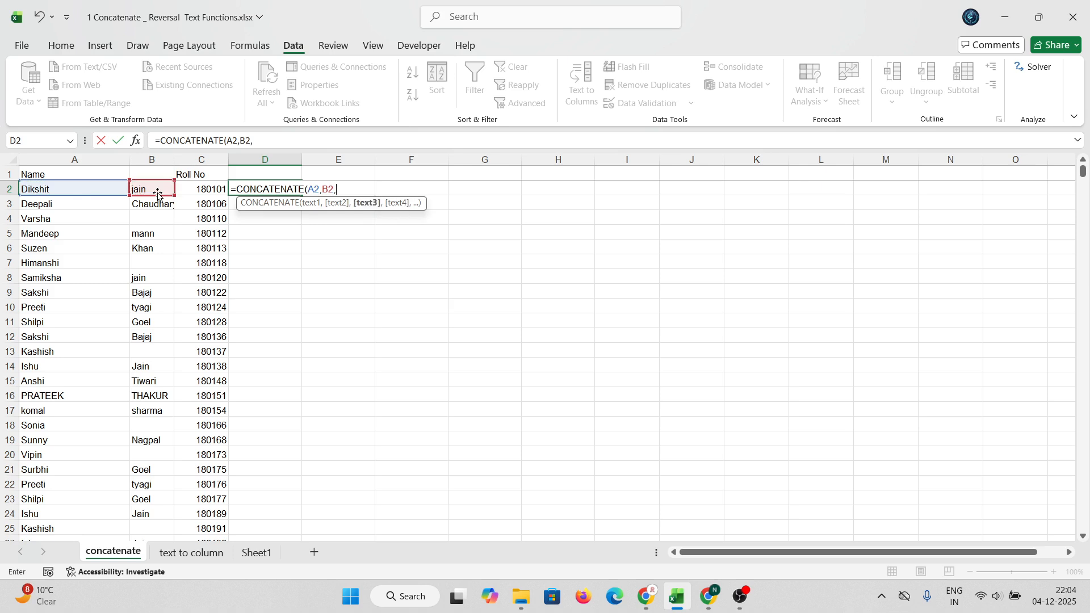
pyautogui.click(210, 189)
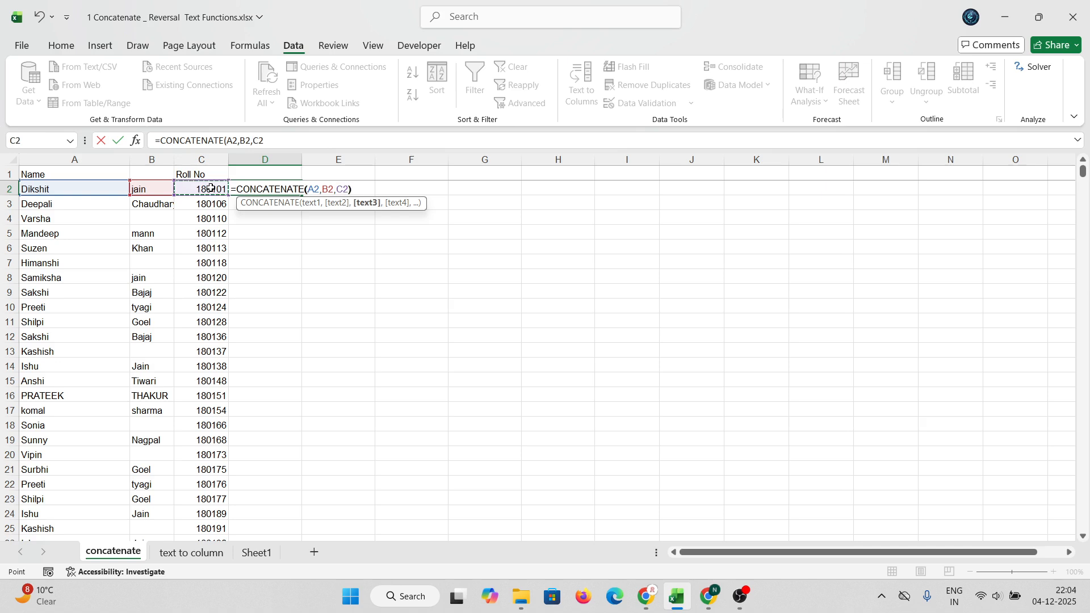
pyautogui.press('Return')
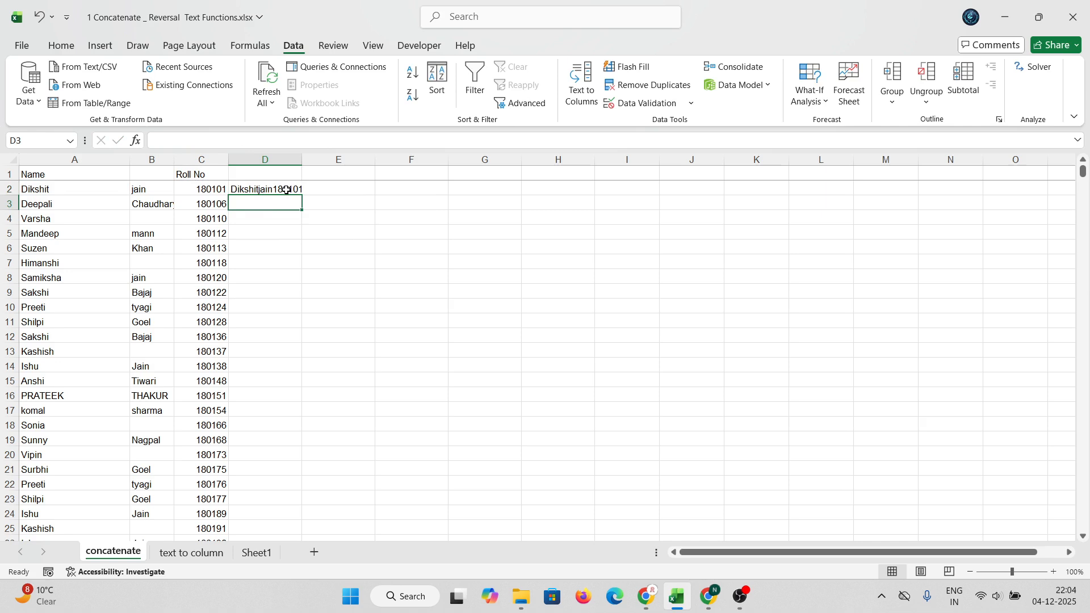
# Step: Join the first and last name with a space between them in E2 using =CONCATENATE(A2," ",B2)
pyautogui.click(347, 190)
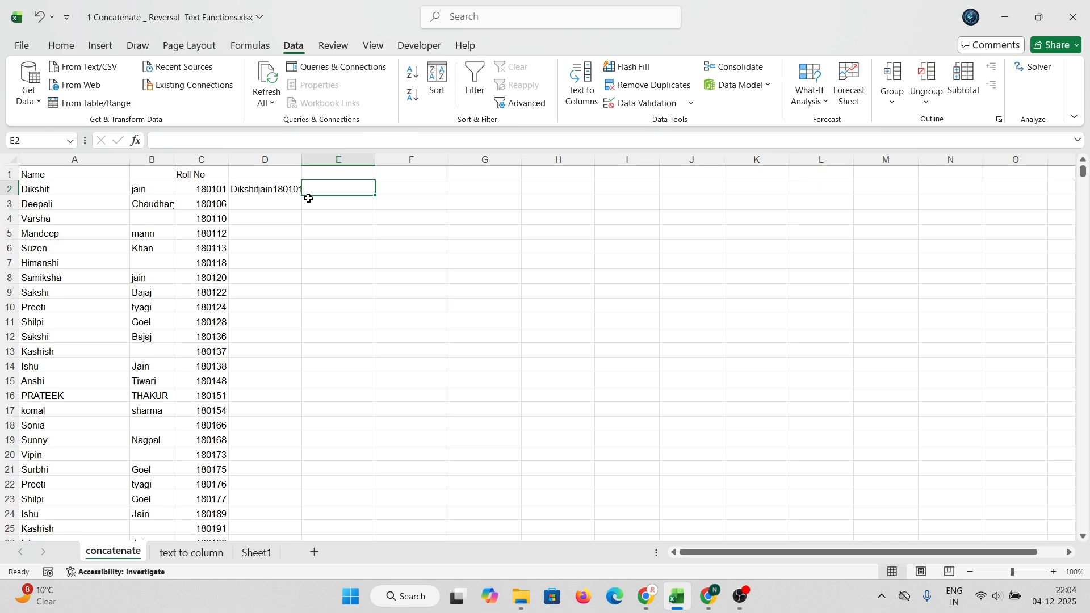
pyautogui.write('=CON')
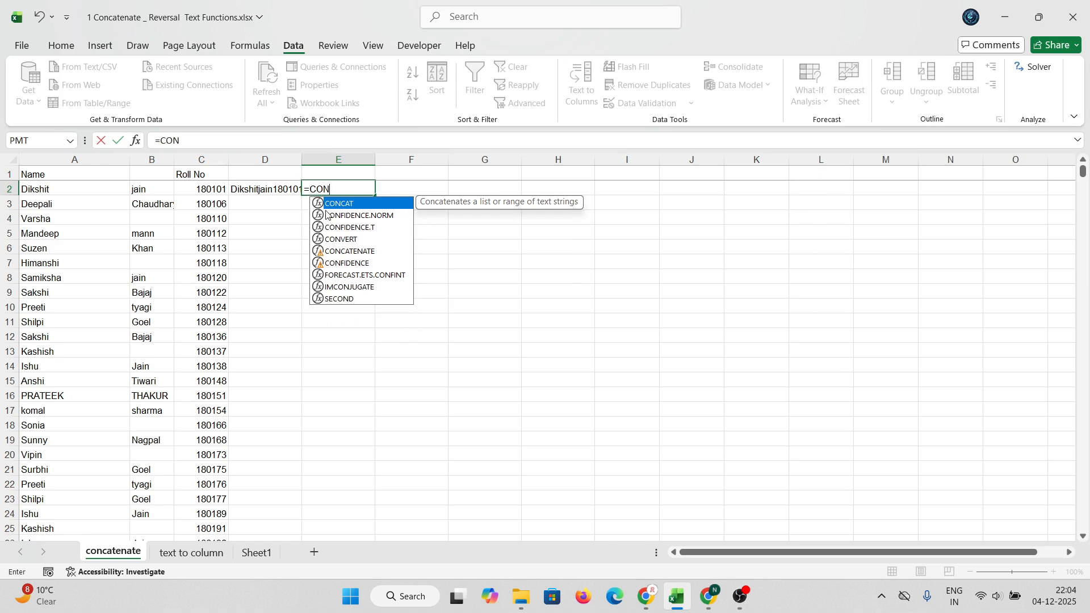
pyautogui.doubleClick(366, 251)
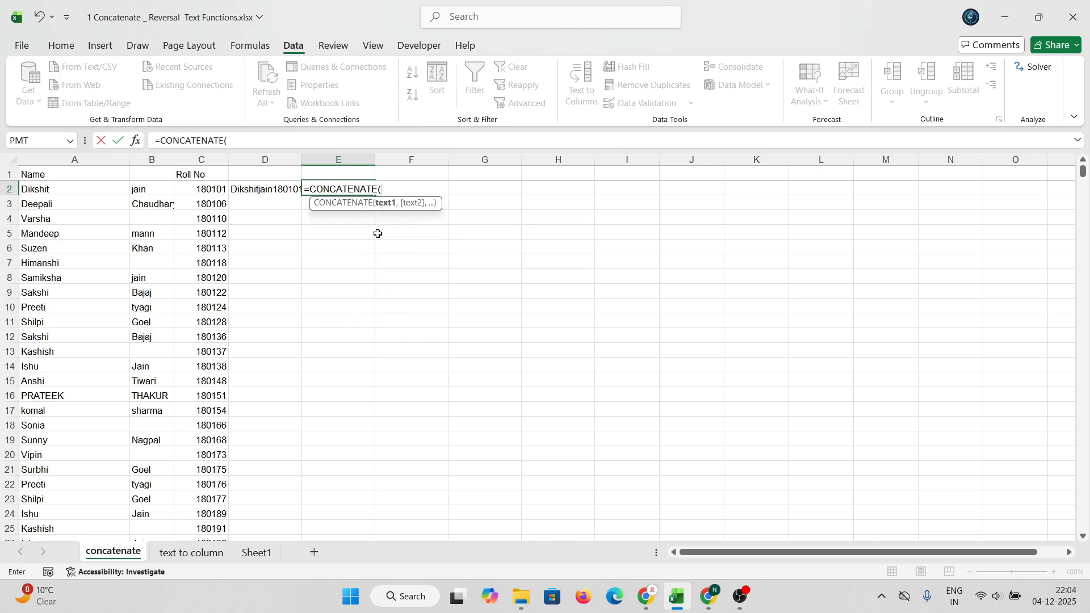
pyautogui.click(56, 191)
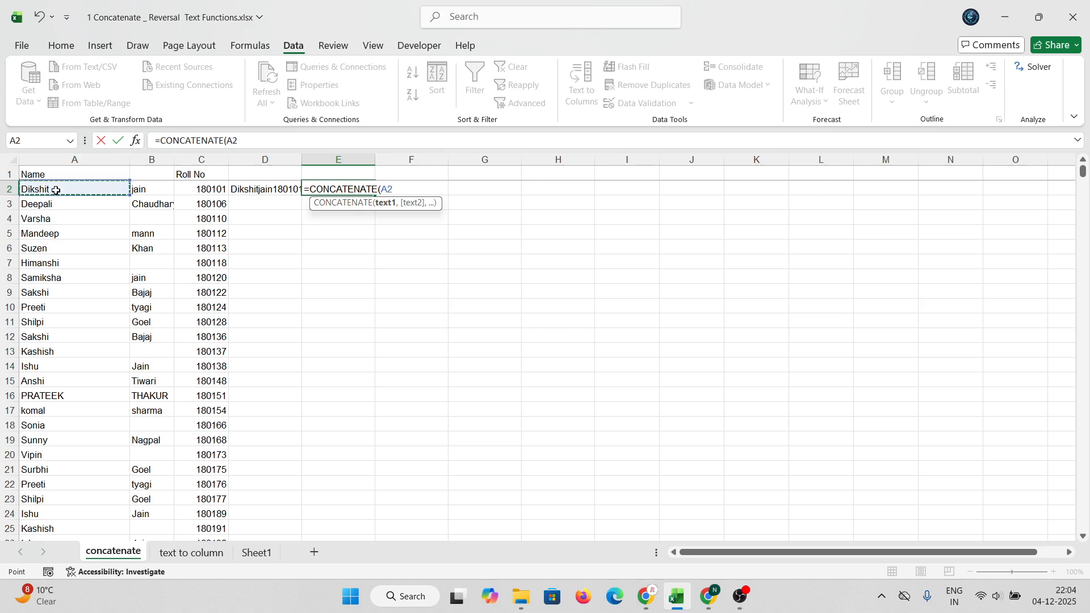
pyautogui.write(',')
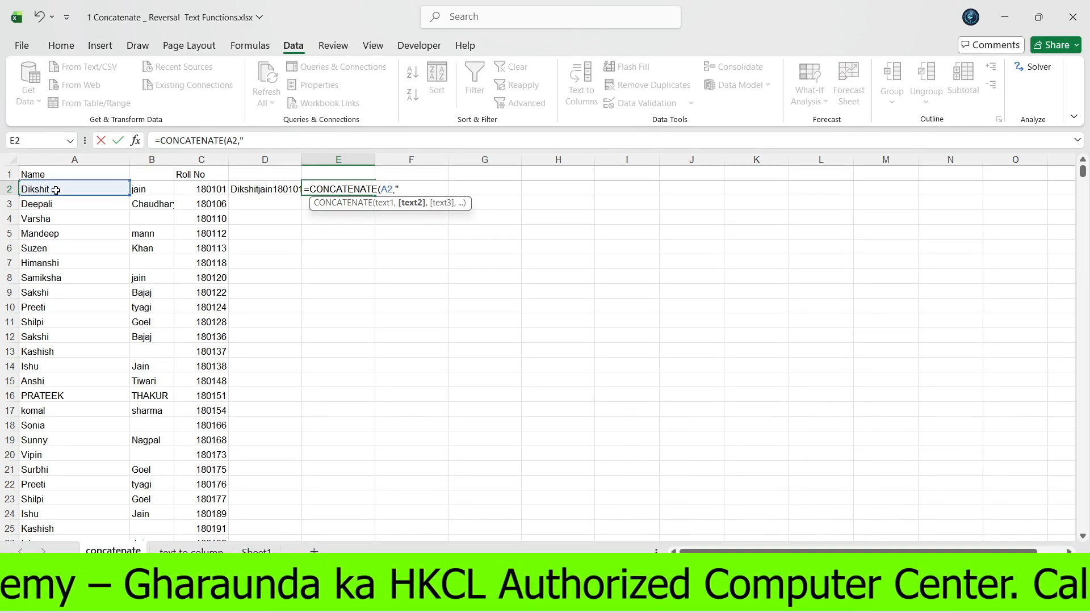
pyautogui.write('" "')
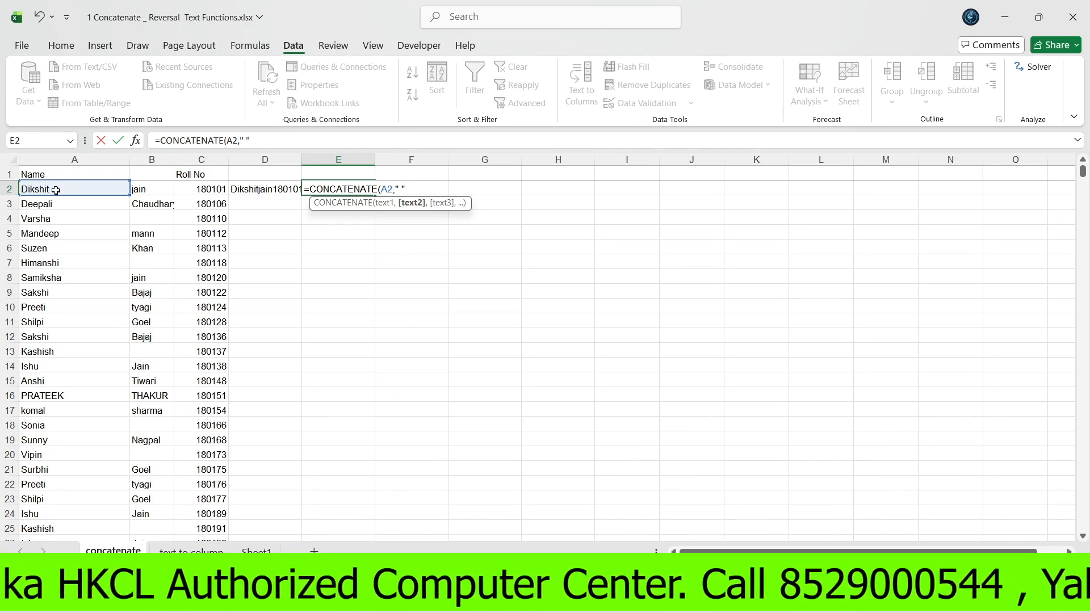
pyautogui.write(',')
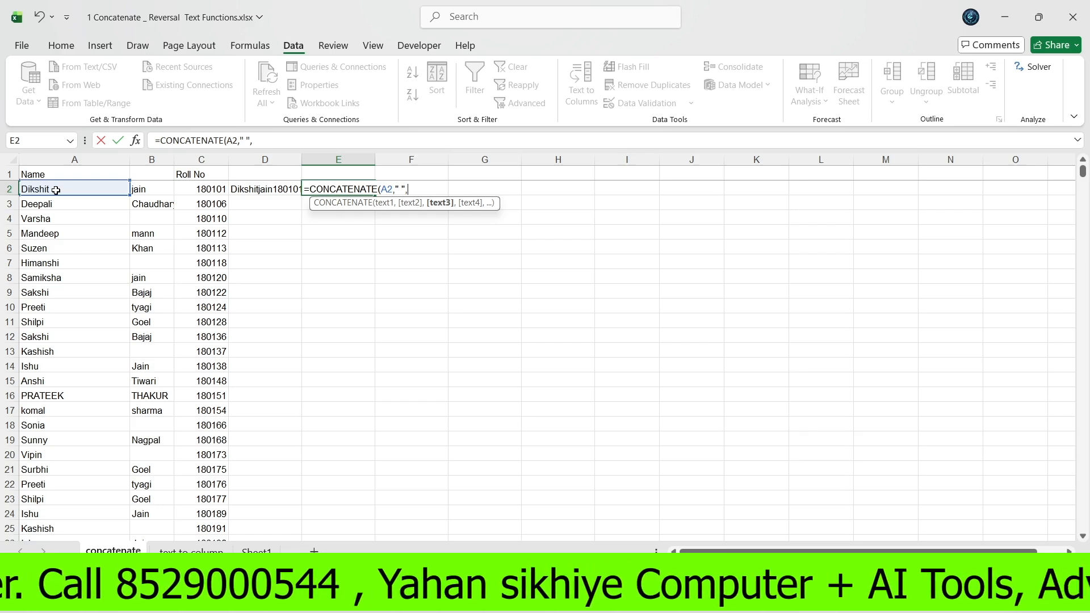
pyautogui.click(147, 188)
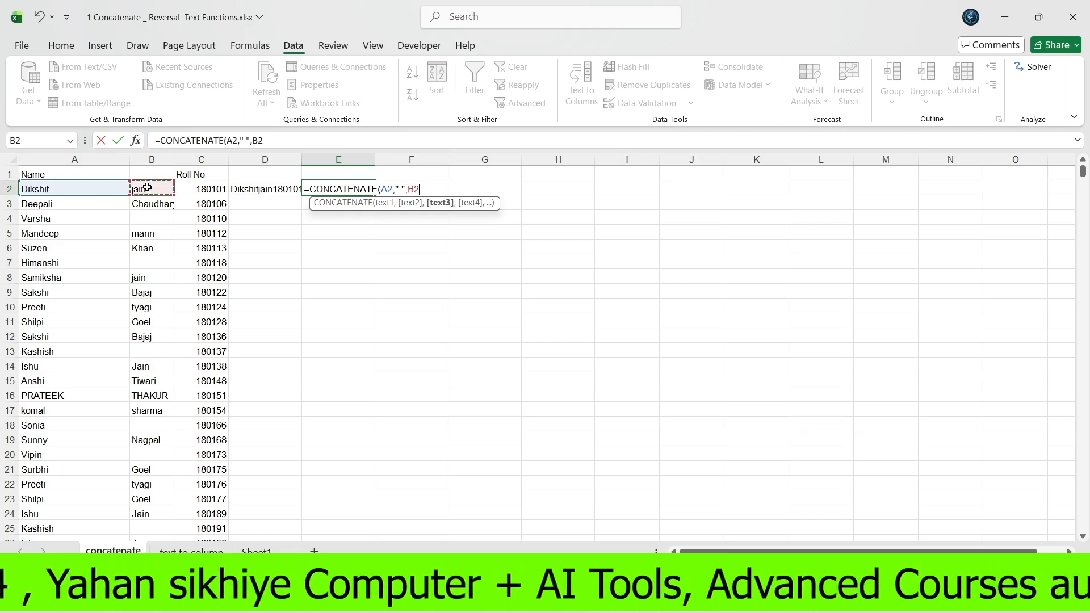
pyautogui.write(')')
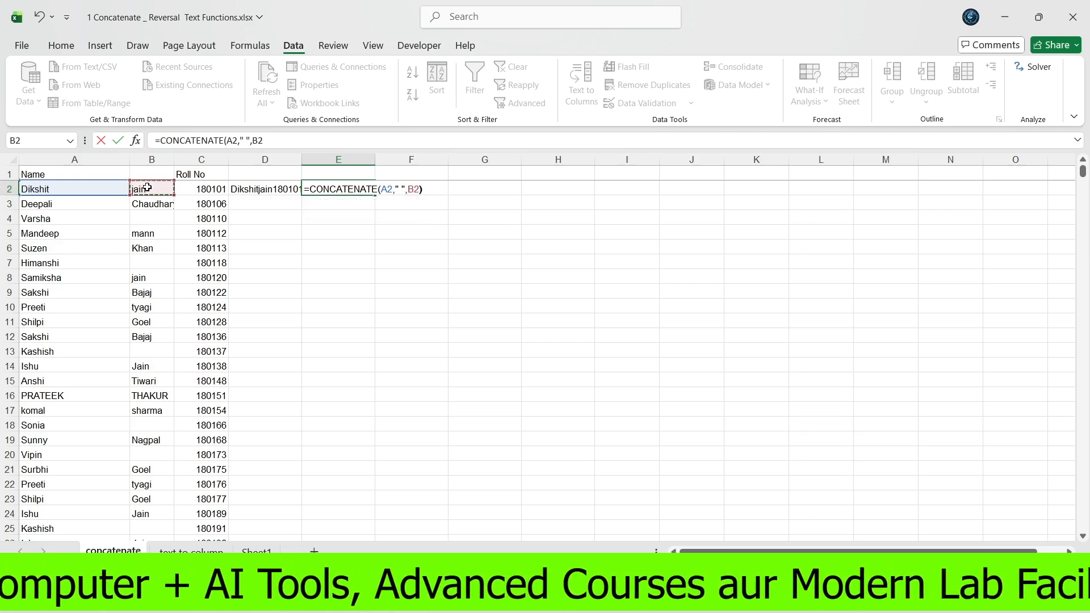
pyautogui.press('Return')
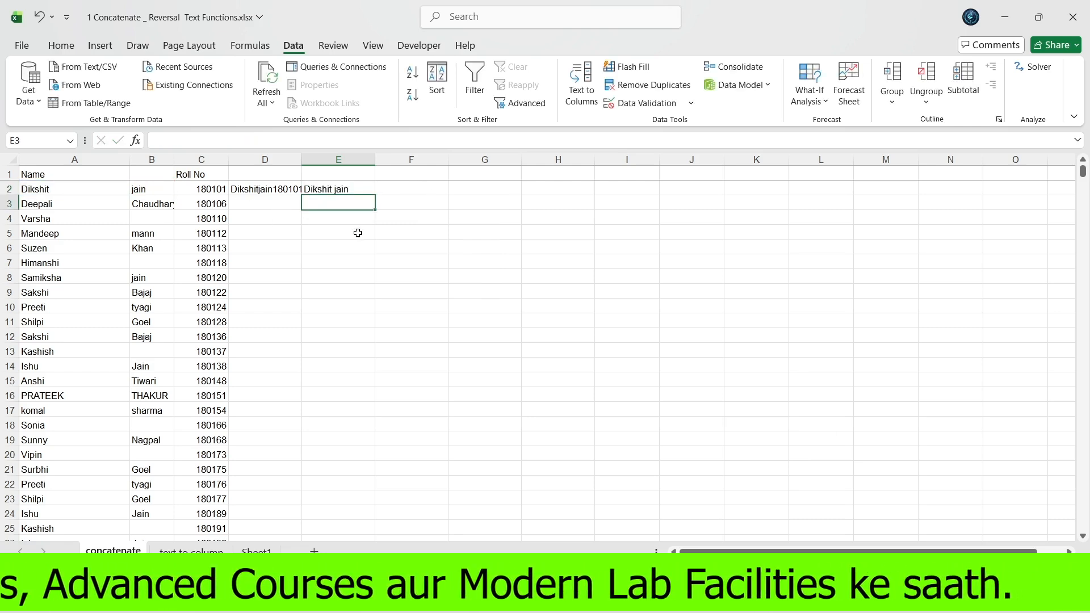
# Step: Fill the CONCATENATE formulas in E2 and D2 down their columns beside the remaining names
pyautogui.click(345, 190)
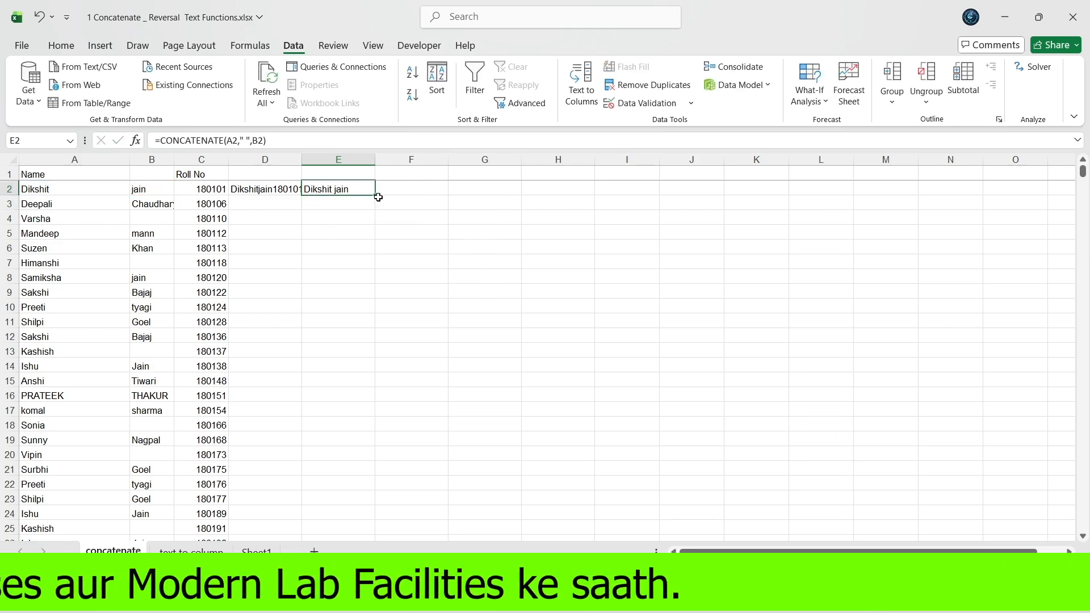
pyautogui.doubleClick(375, 194)
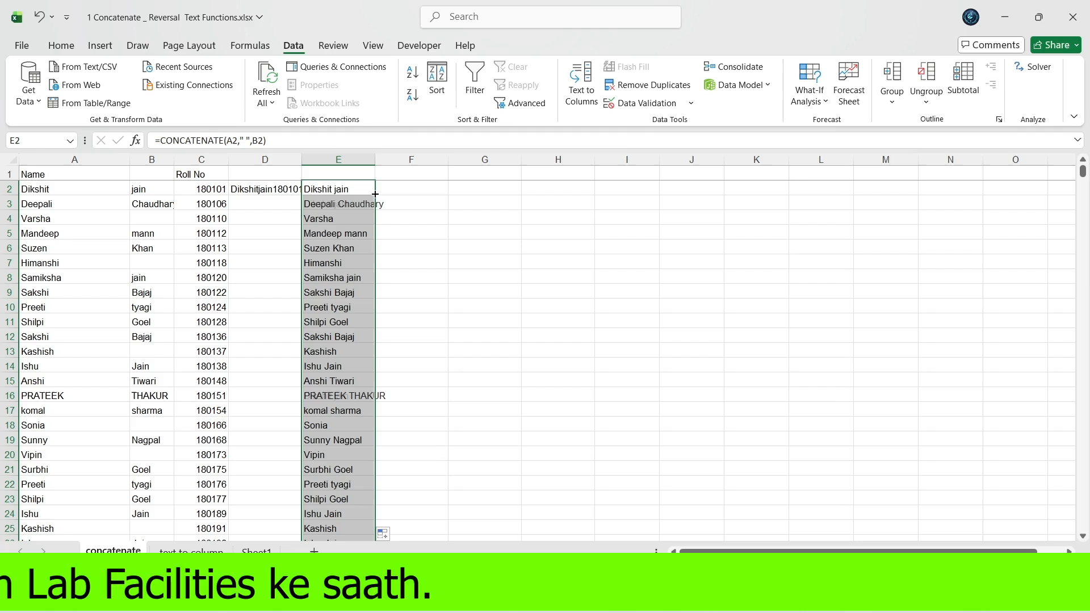
pyautogui.click(282, 189)
pyautogui.doubleClick(303, 195)
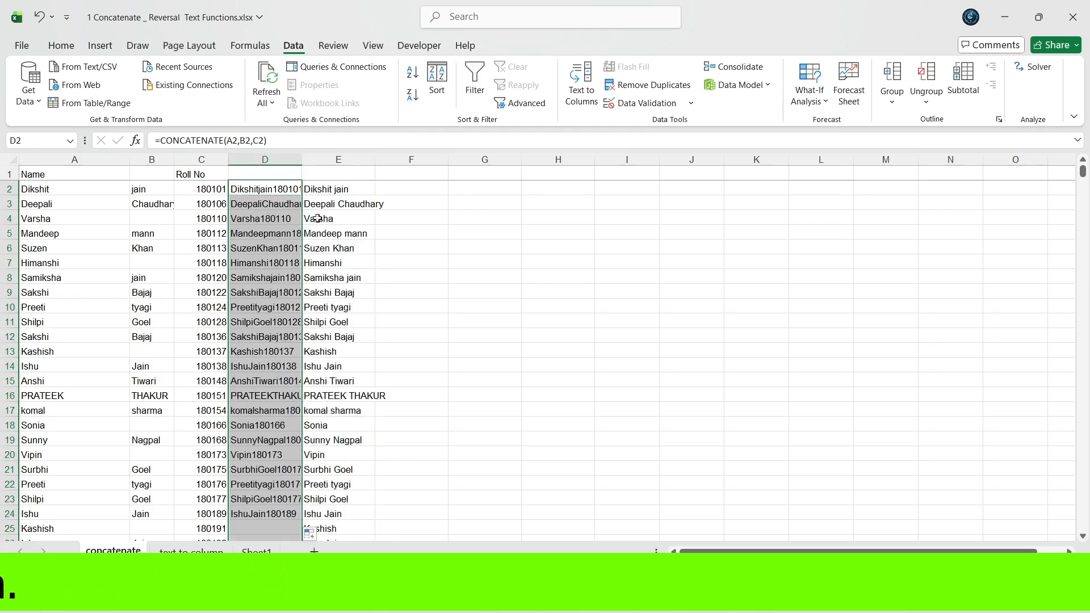
# Step: AutoFit the widths of columns D and E to their joined text
pyautogui.doubleClick(302, 160)
pyautogui.doubleClick(417, 160)
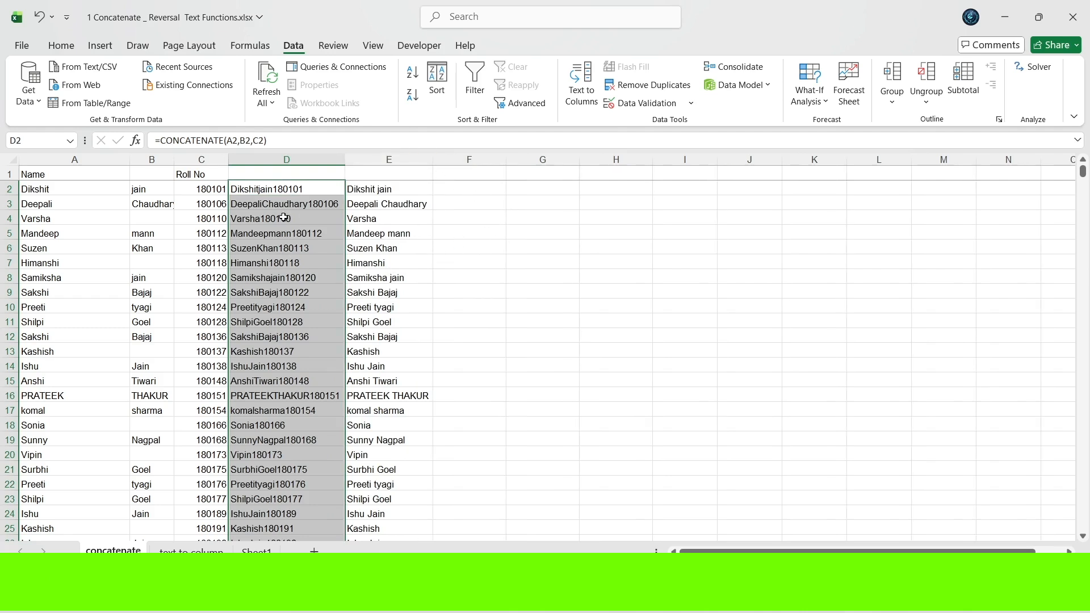
pyautogui.click(519, 233)
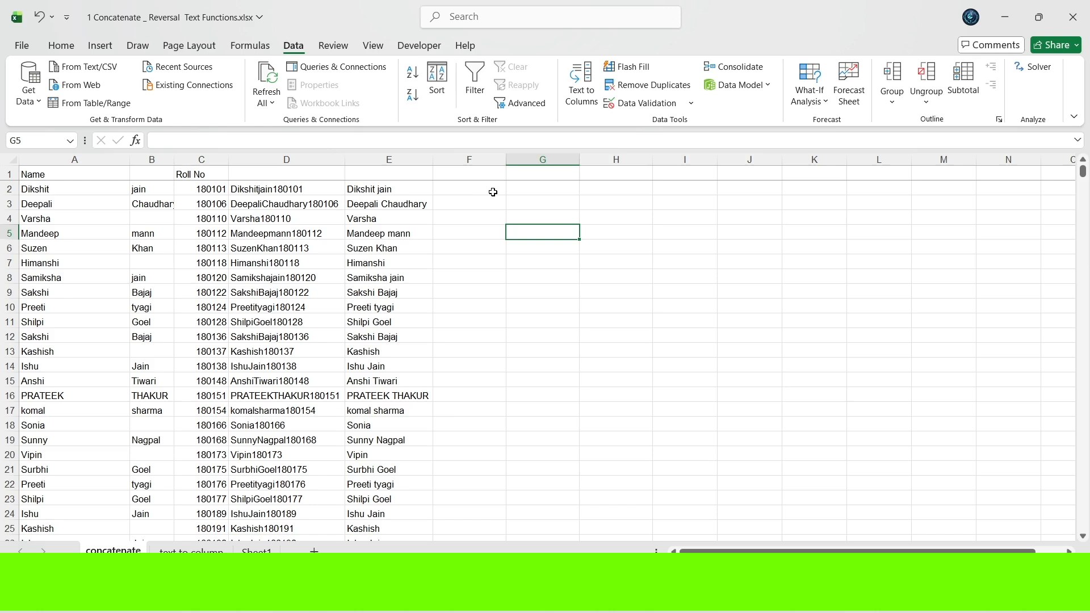
# Step: Begin a CONCATENATE formula in G2 with LEFT(A2,3) as its first argument to take three letters of the first name
pyautogui.click(536, 191)
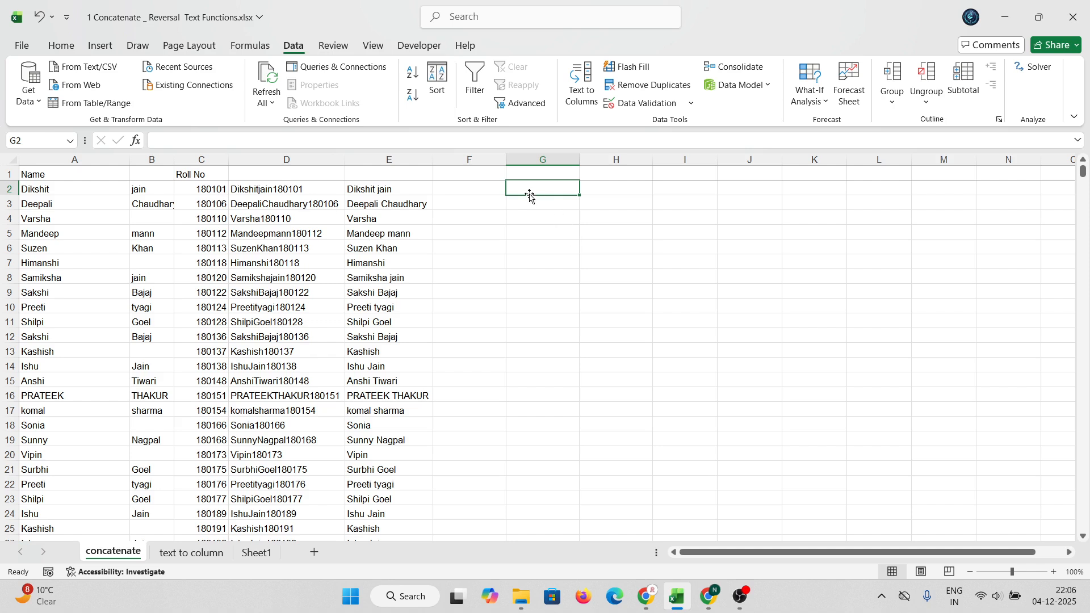
pyautogui.write('=')
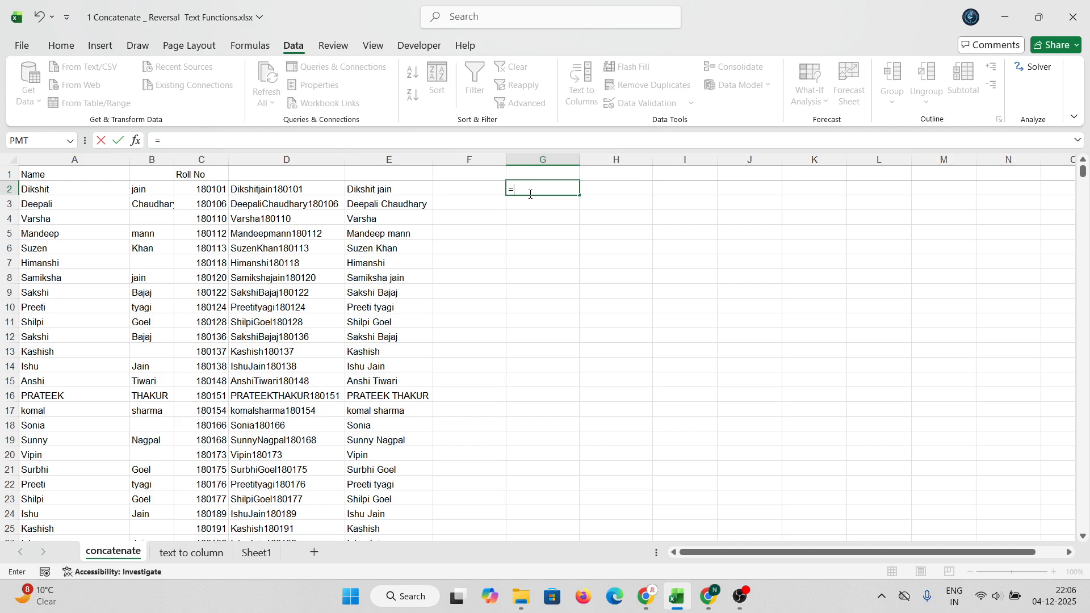
pyautogui.write('CO')
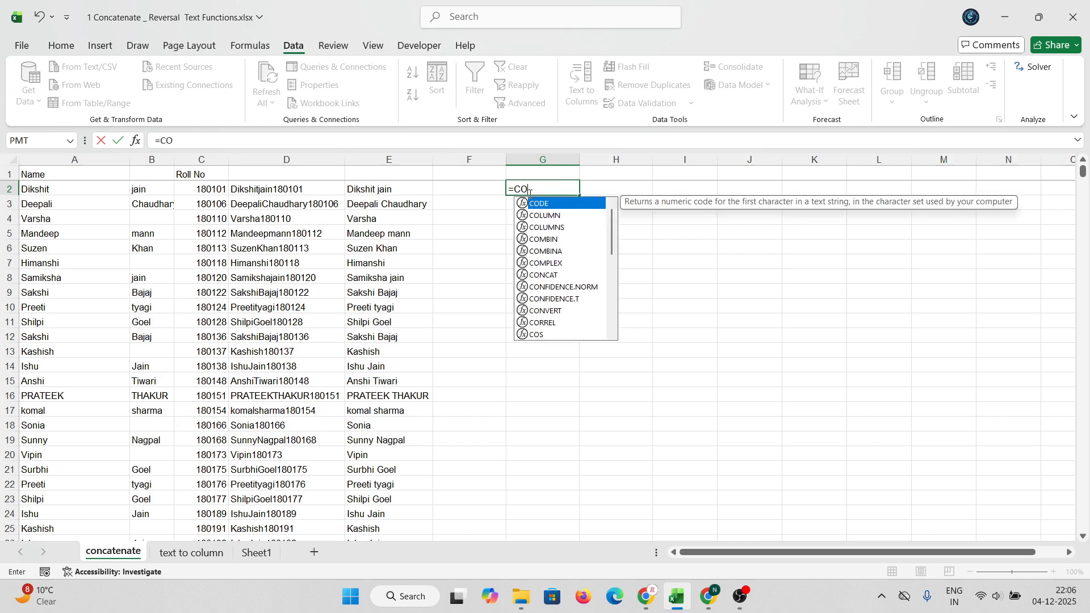
pyautogui.write('NCA')
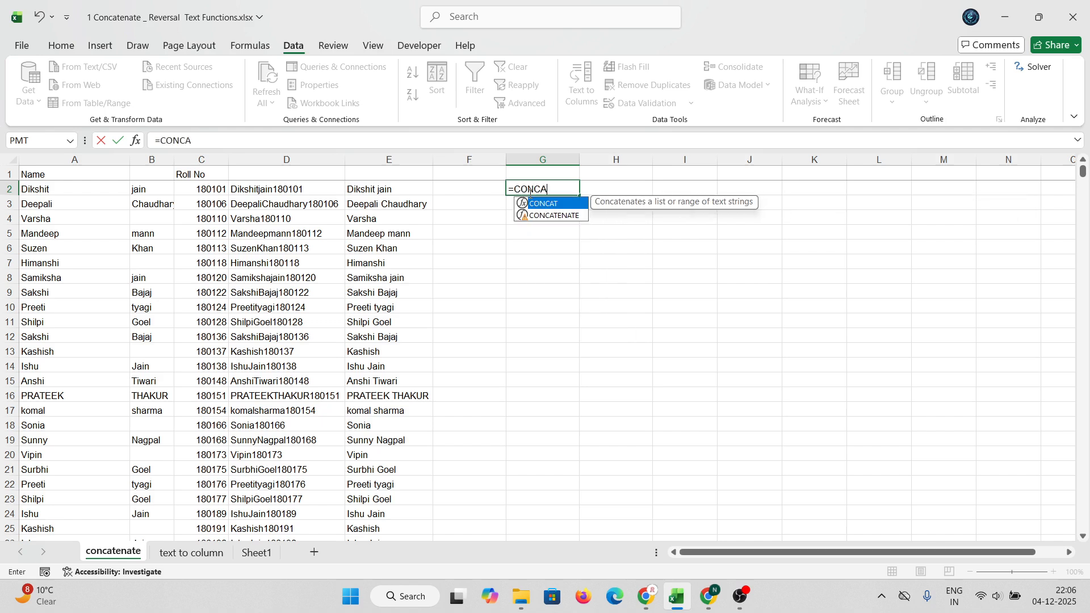
pyautogui.press('Down')
pyautogui.press('Tab')
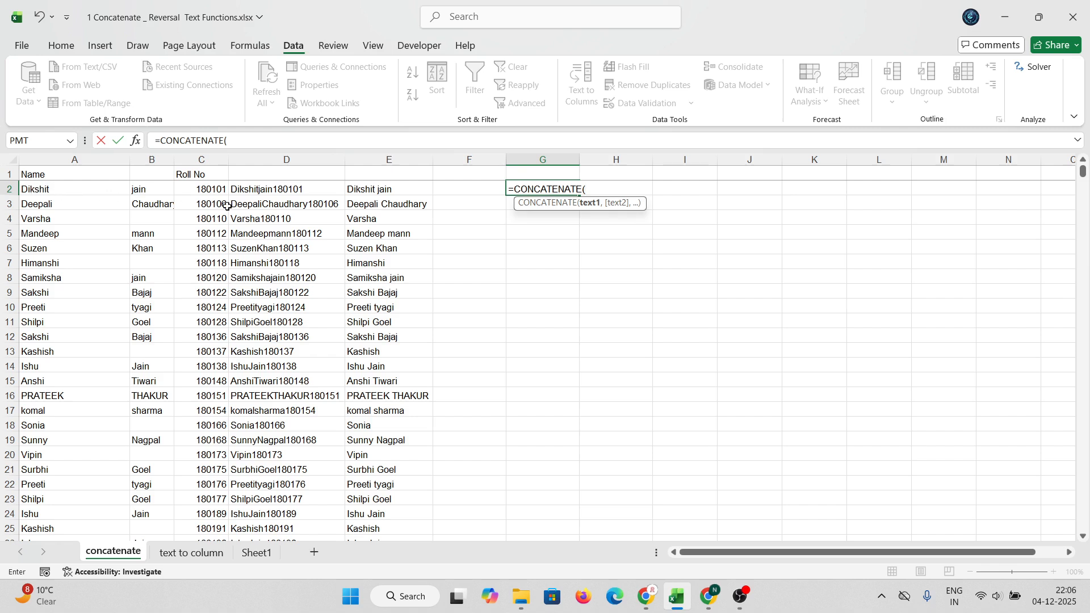
pyautogui.write('LEF')
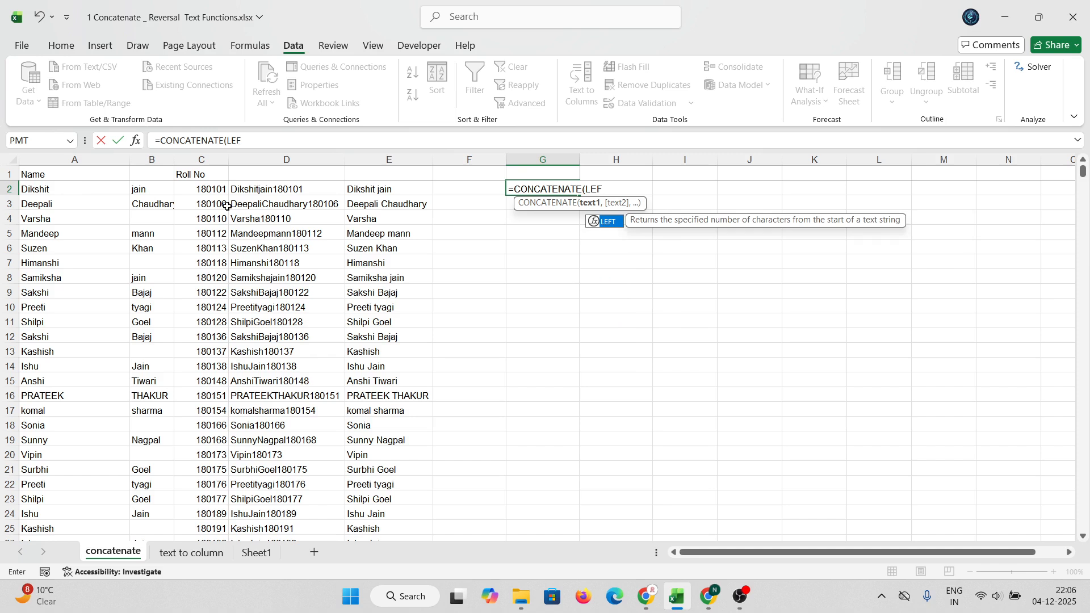
pyautogui.write('T(')
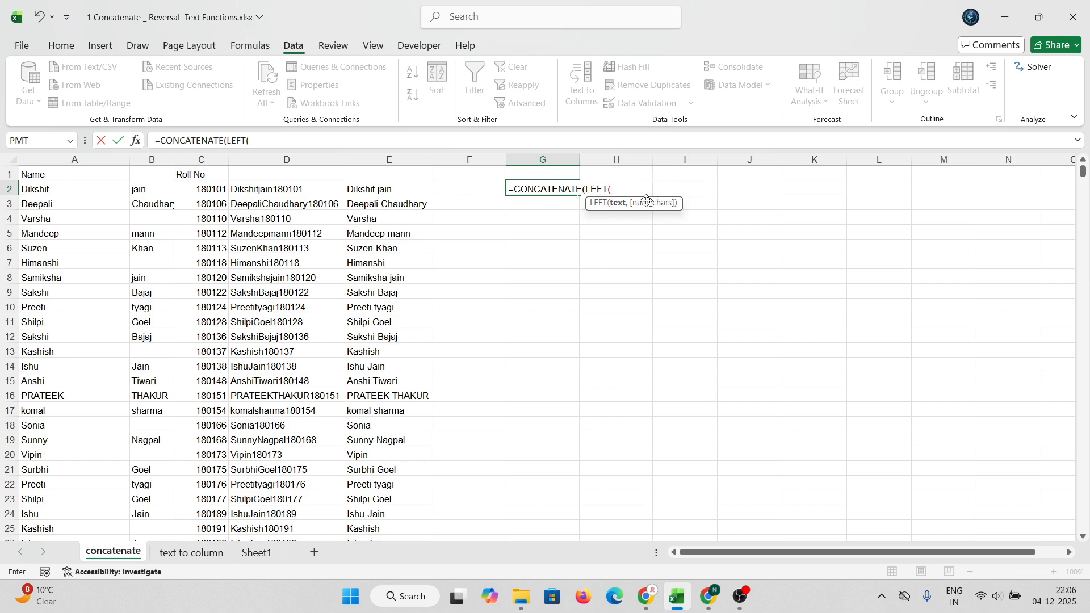
pyautogui.click(126, 194)
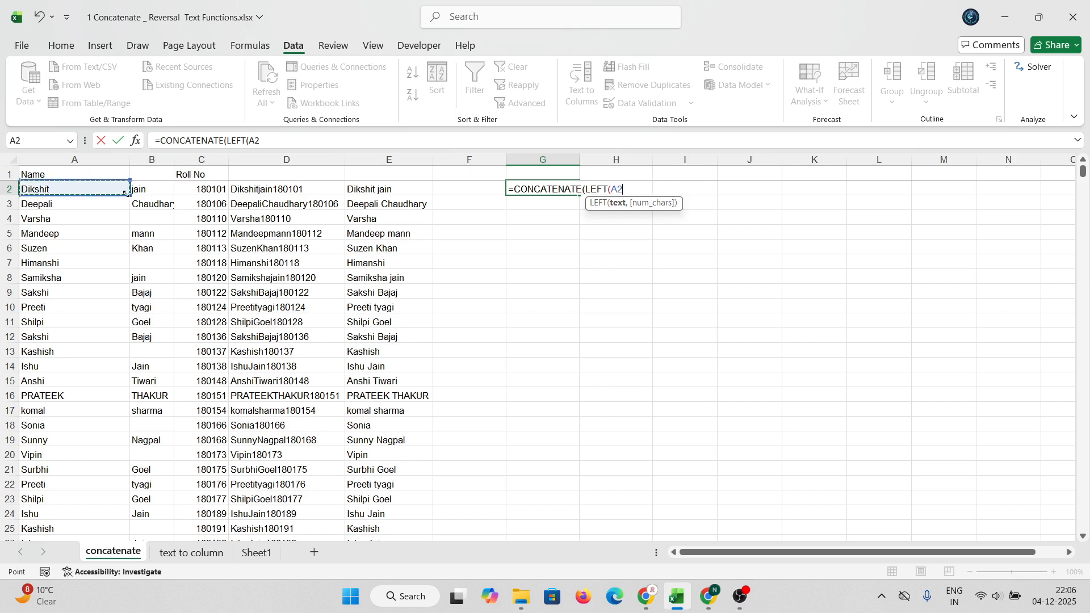
pyautogui.write(',')
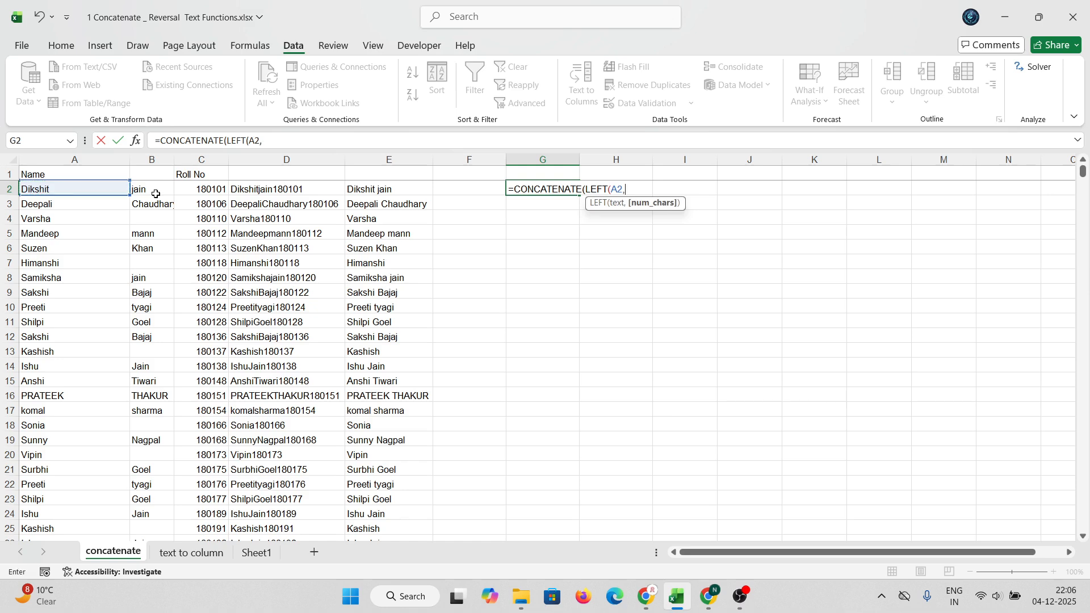
pyautogui.write('3)')
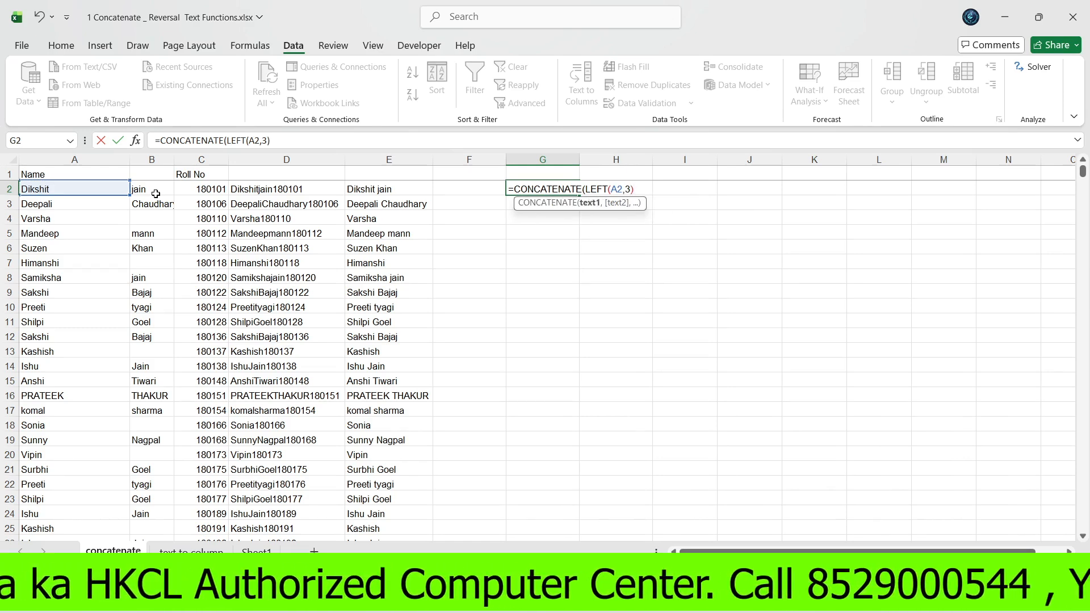
# Step: Add RIGHT(B2,2) as the second argument of the G2 formula to take the last two letters of the last name
pyautogui.write(',')
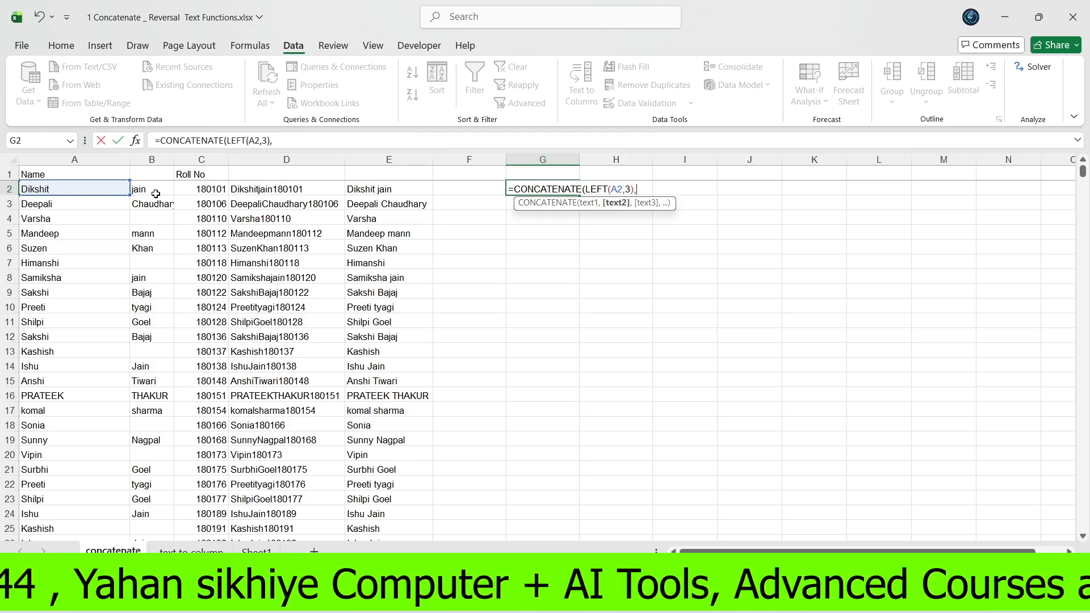
pyautogui.write('RI')
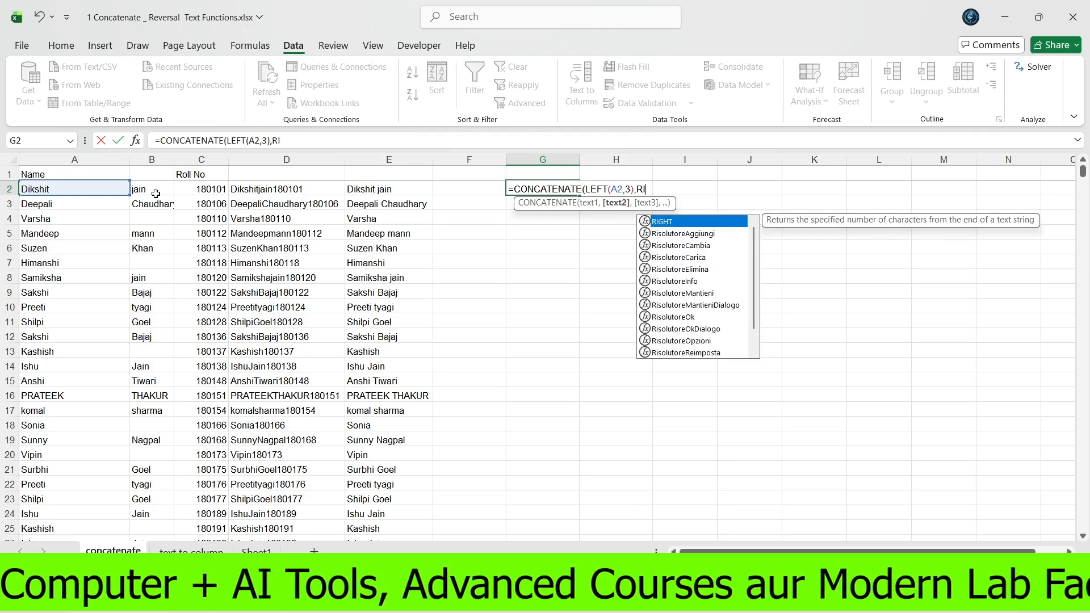
pyautogui.write('GHT(')
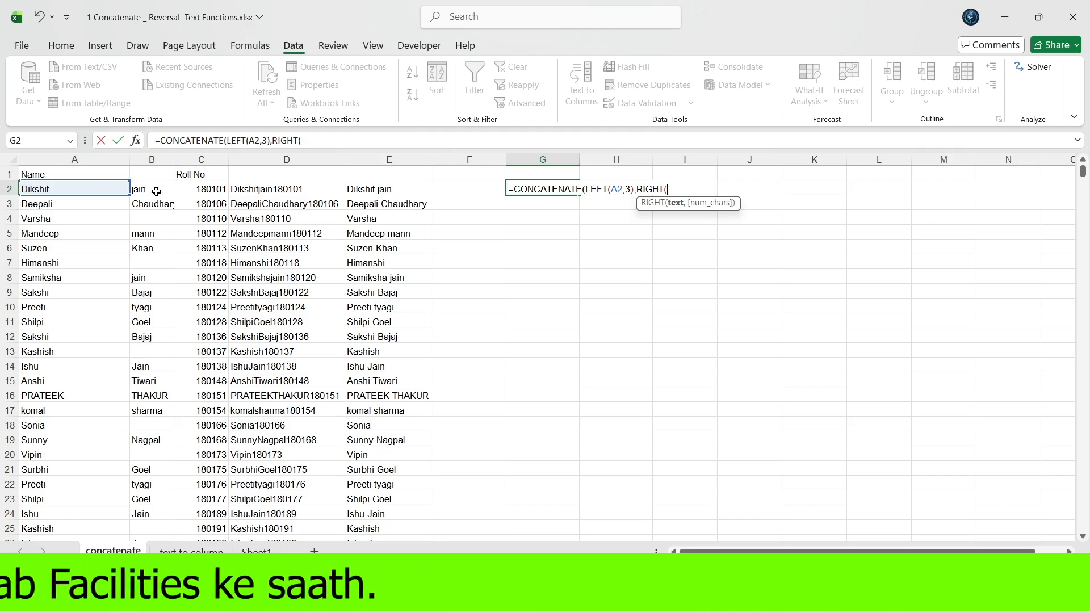
pyautogui.click(158, 187)
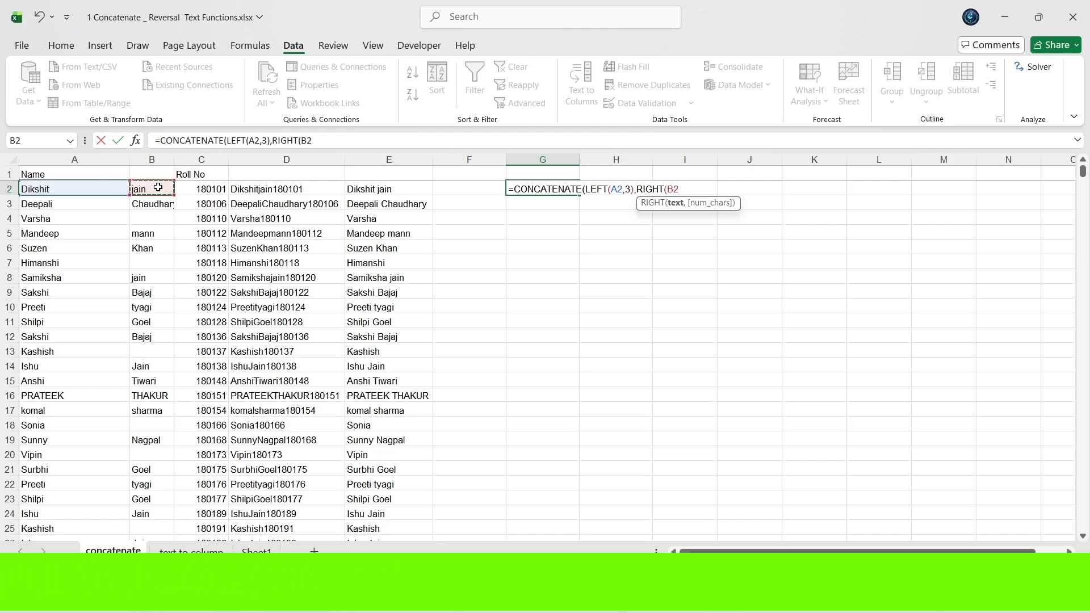
pyautogui.press('BackSpace')
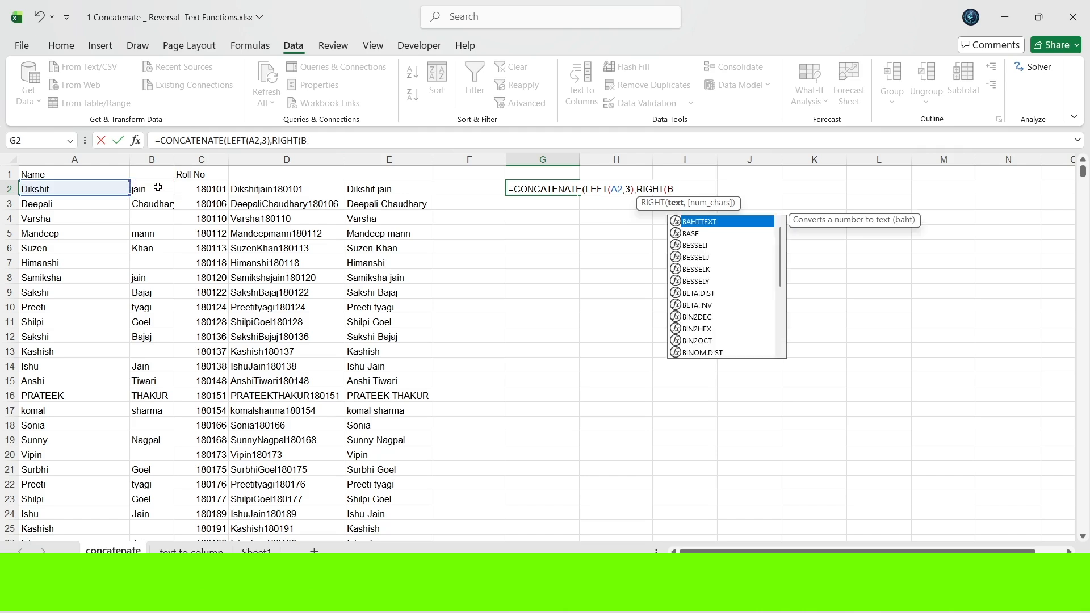
pyautogui.write('2,')
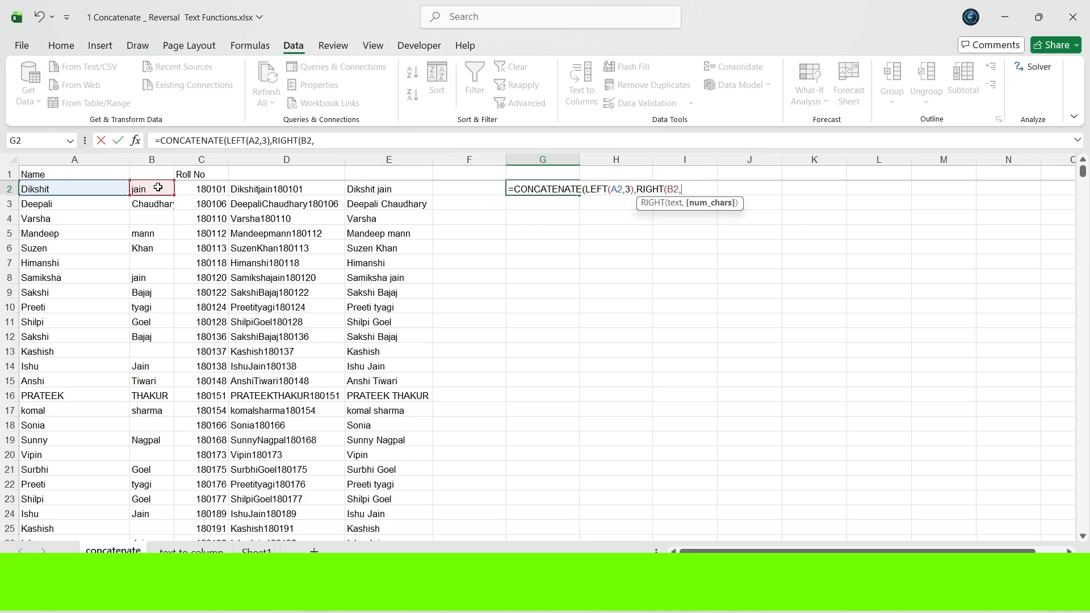
pyautogui.write('2')
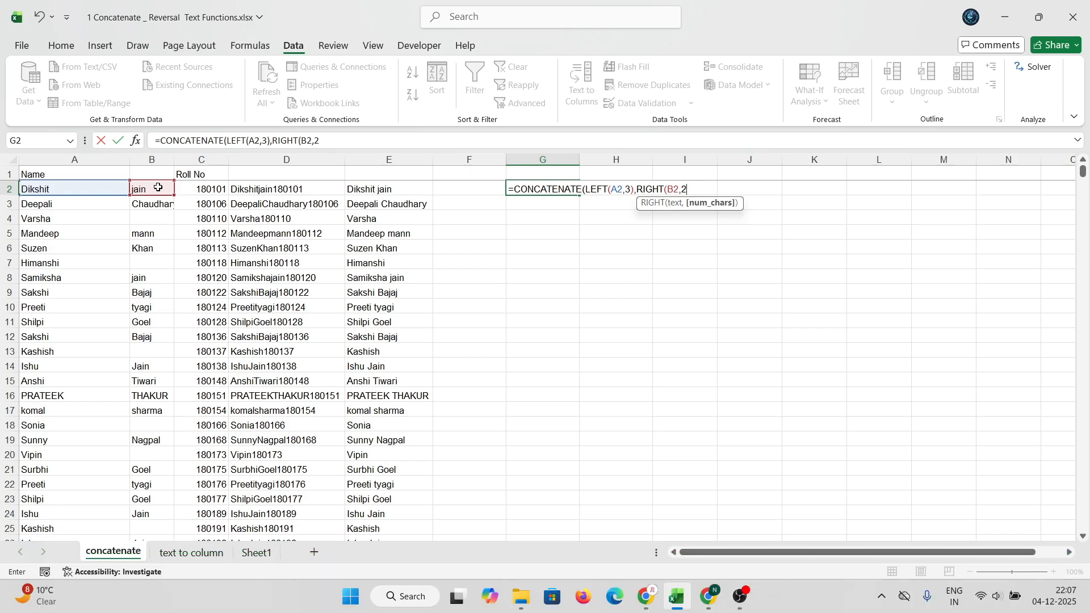
# Step: Add RIGHT(C2,2) as the third argument of the G2 formula to take the last two digits of the roll number
pyautogui.write('),')
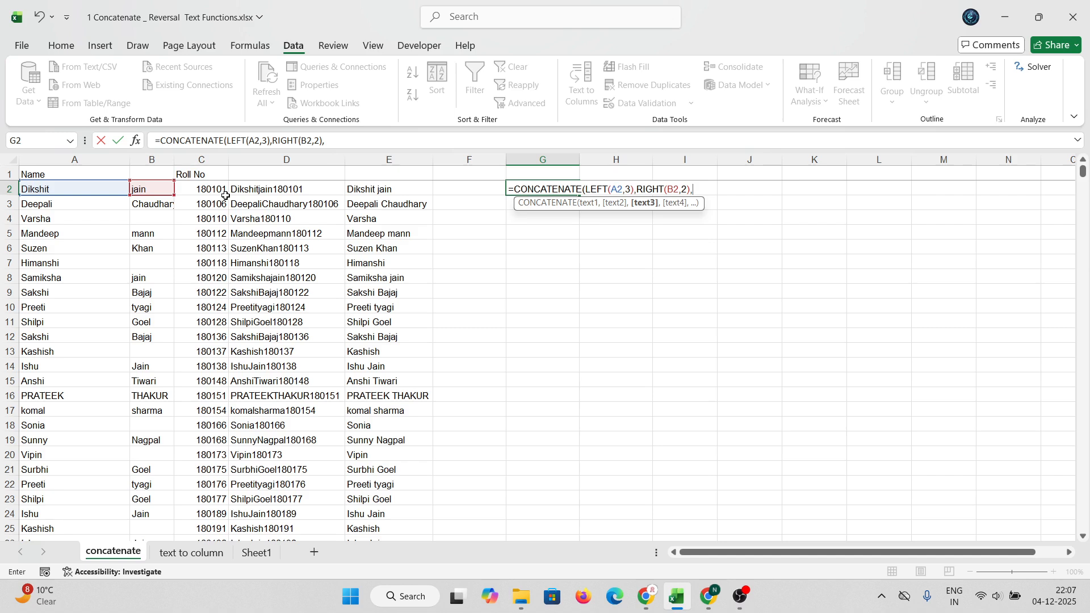
pyautogui.write('RIG')
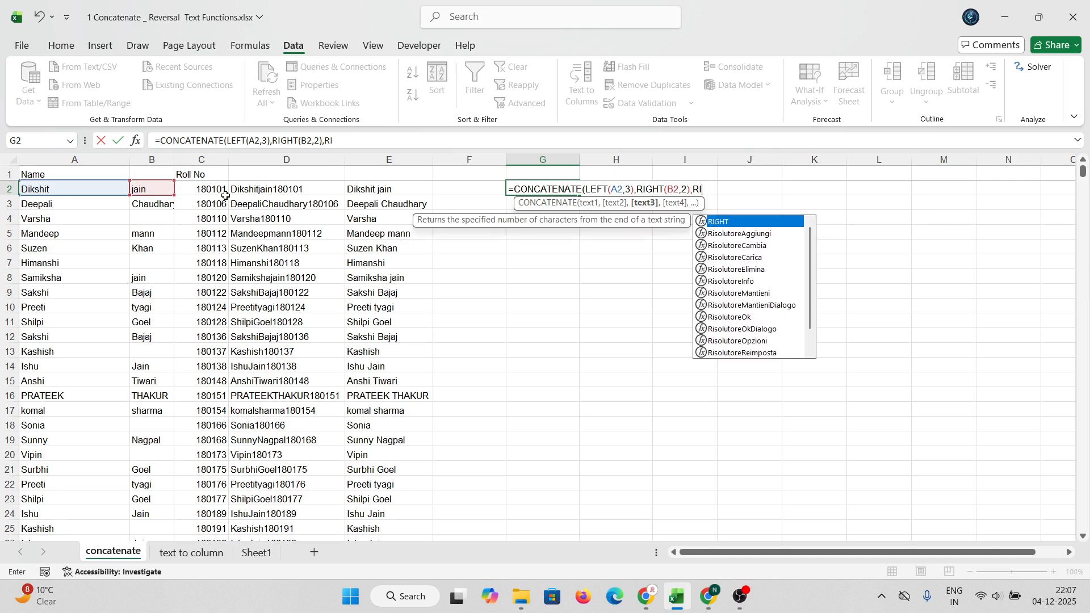
pyautogui.press('Tab')
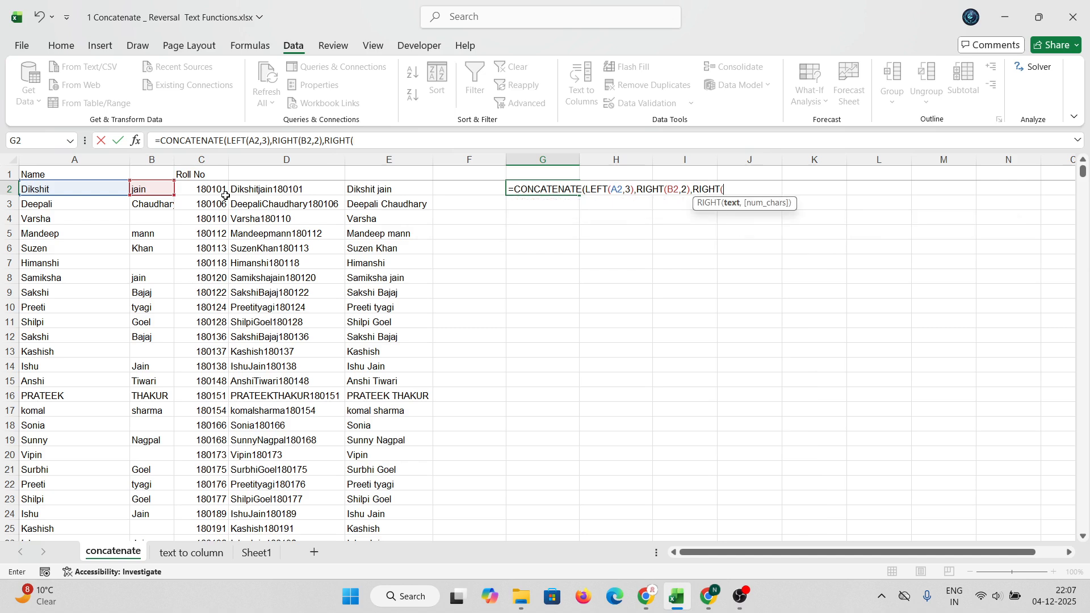
pyautogui.click(217, 189)
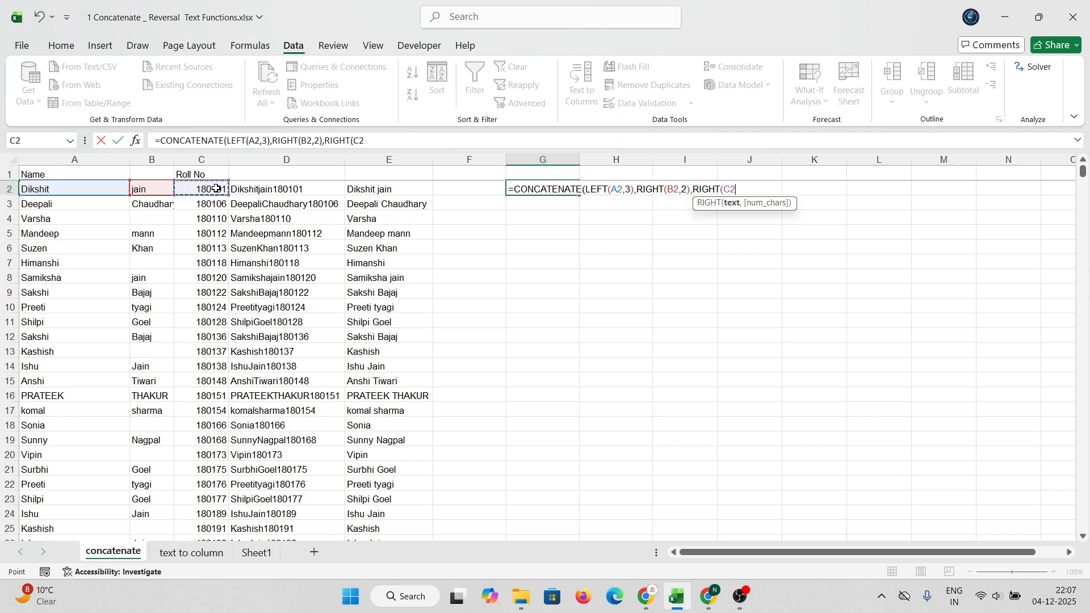
pyautogui.write(',2')
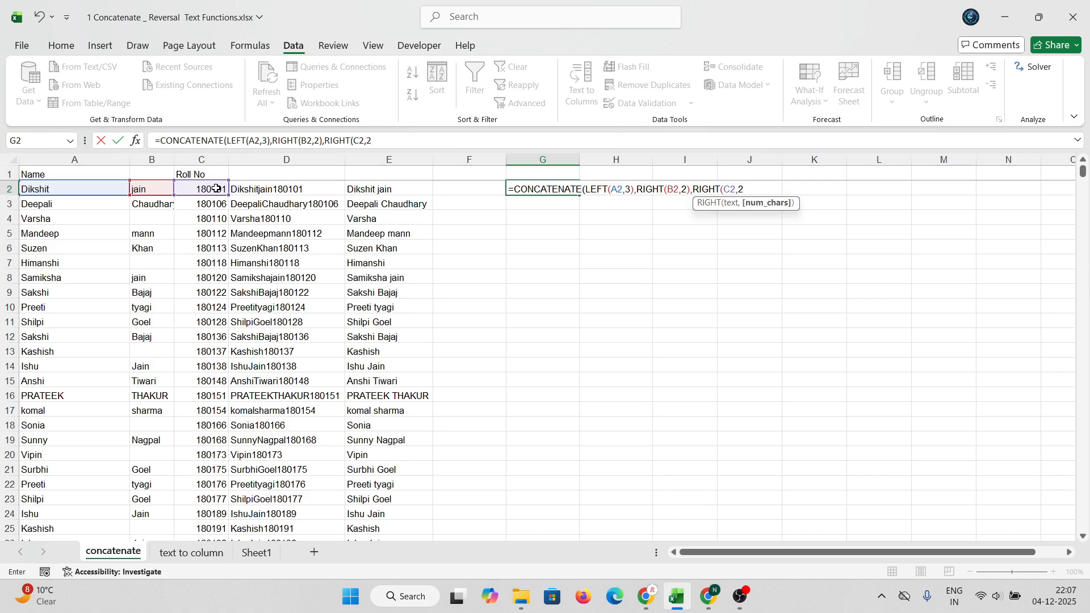
pyautogui.write(')')
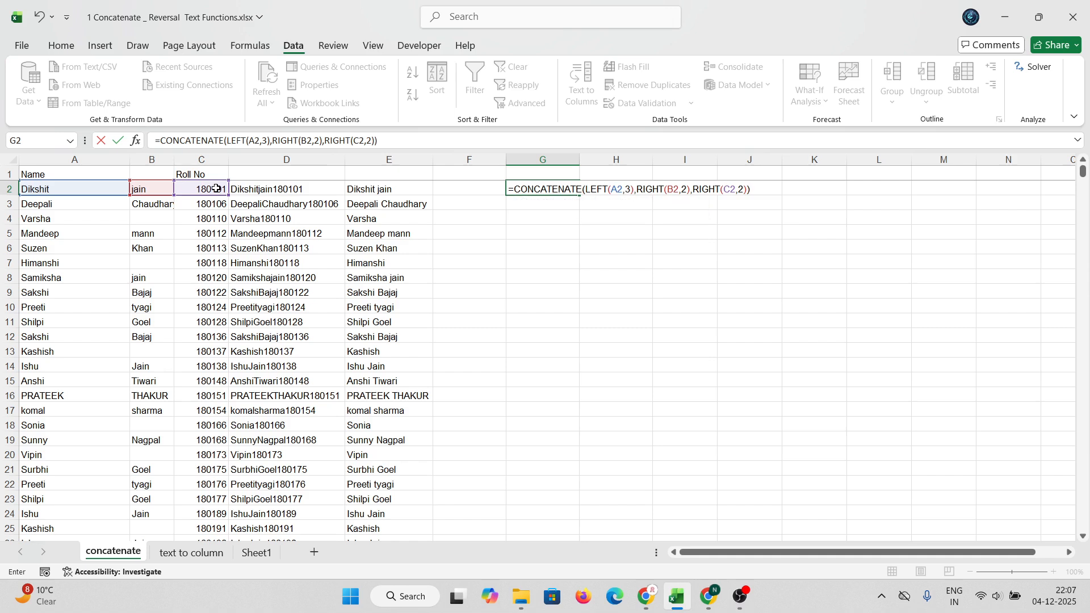
pyautogui.press('BackSpace')
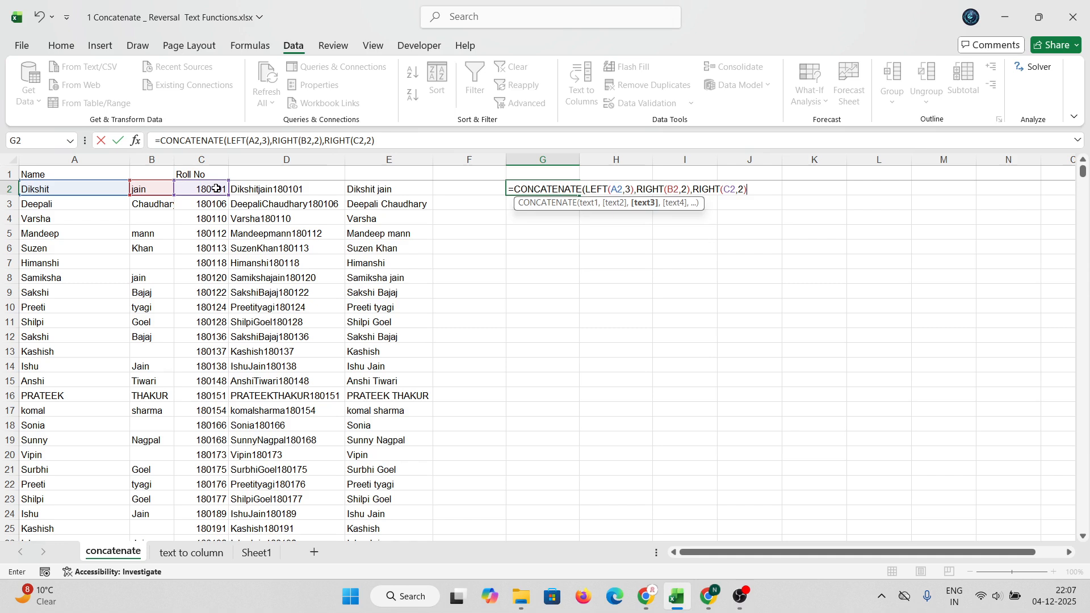
pyautogui.write(',')
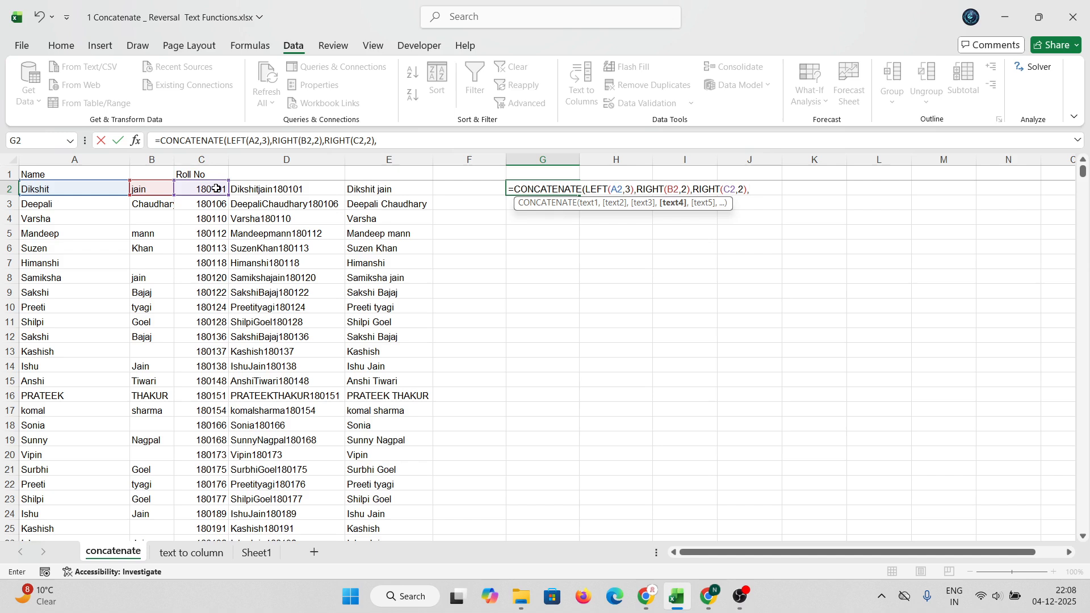
pyautogui.write('"@GMAIL.COM')
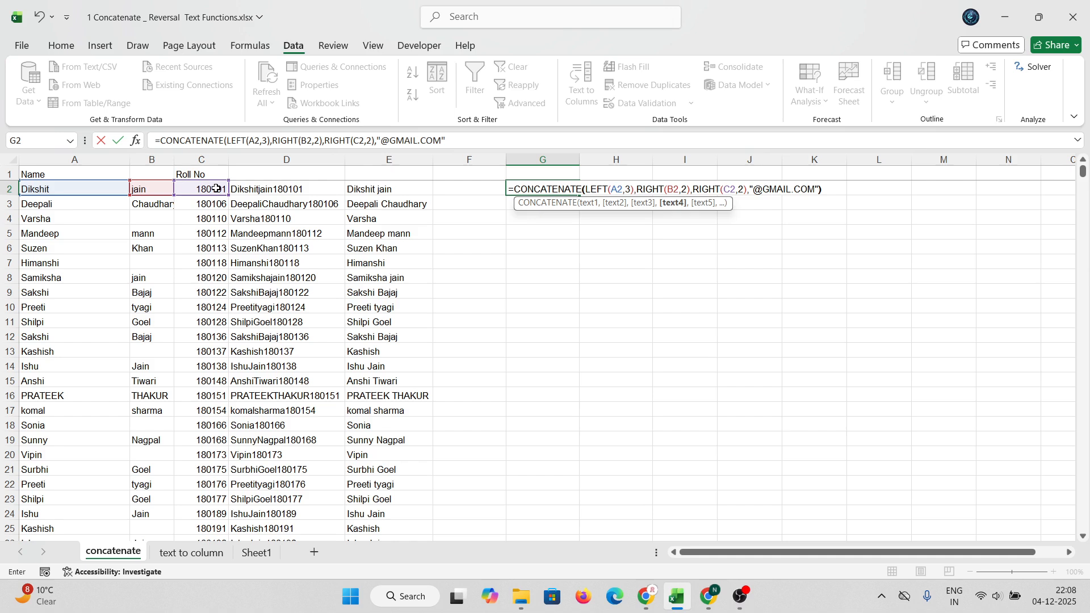
pyautogui.press('Return')
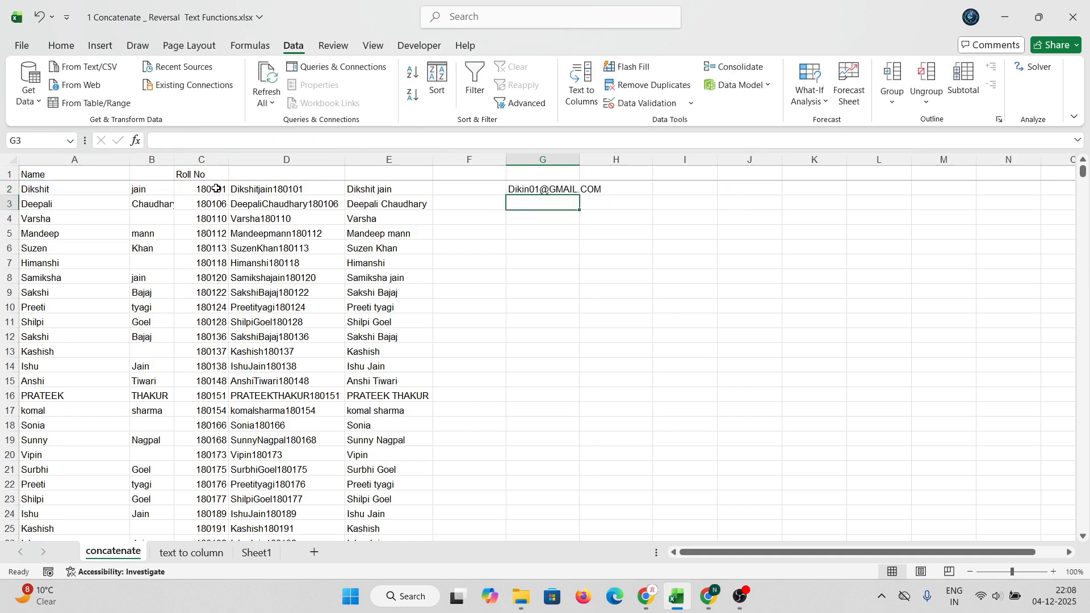
# Step: AutoFit the width of column G and fill the G2 formula down through G12
pyautogui.doubleClick(579, 160)
pyautogui.click(572, 192)
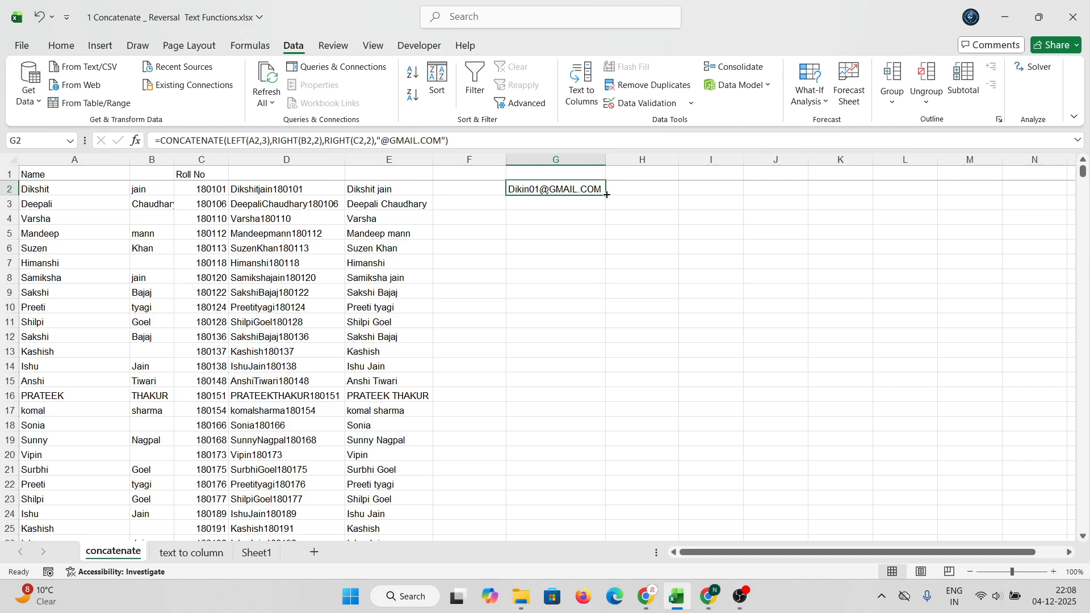
pyautogui.click(544, 217)
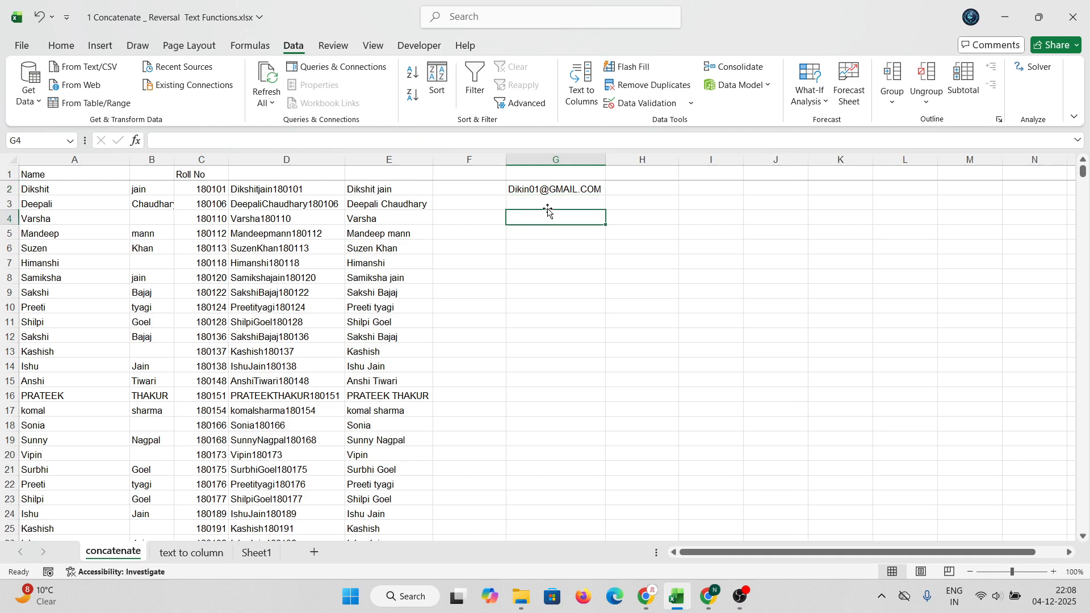
pyautogui.click(548, 192)
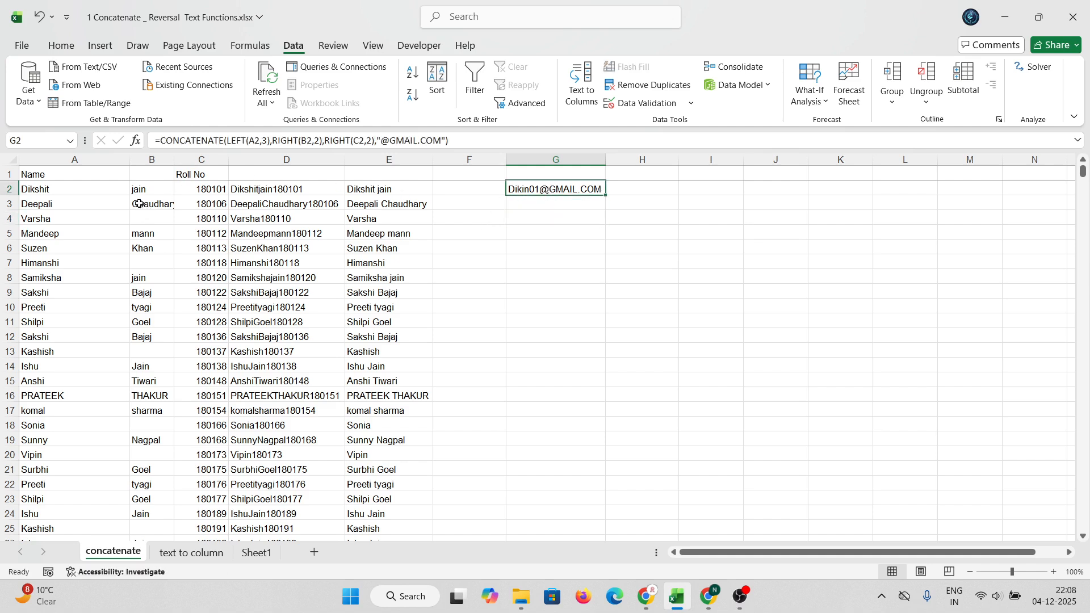
pyautogui.click(152, 223)
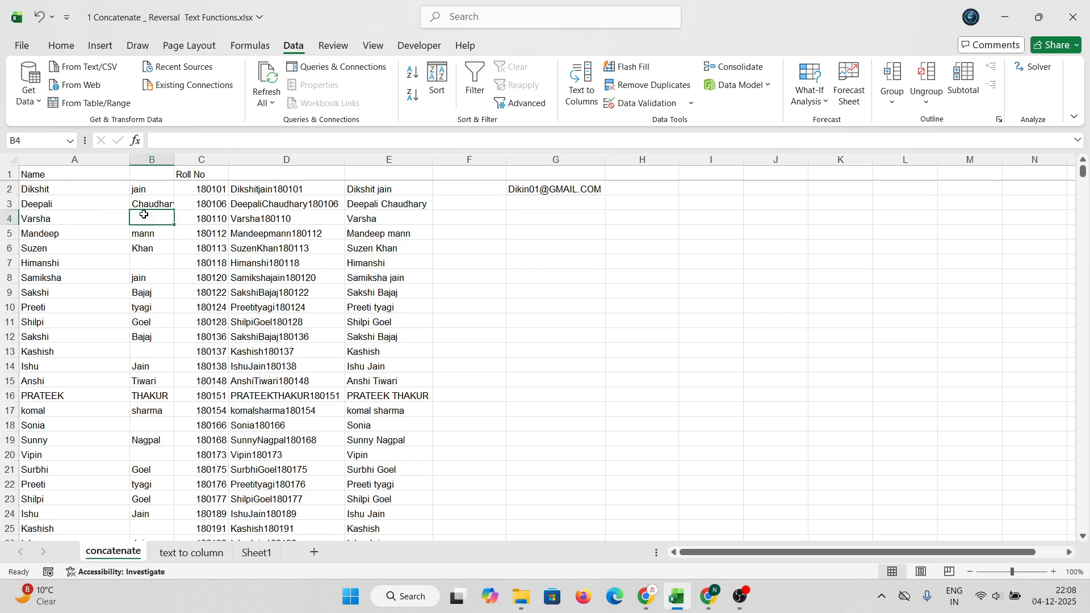
pyautogui.click(538, 192)
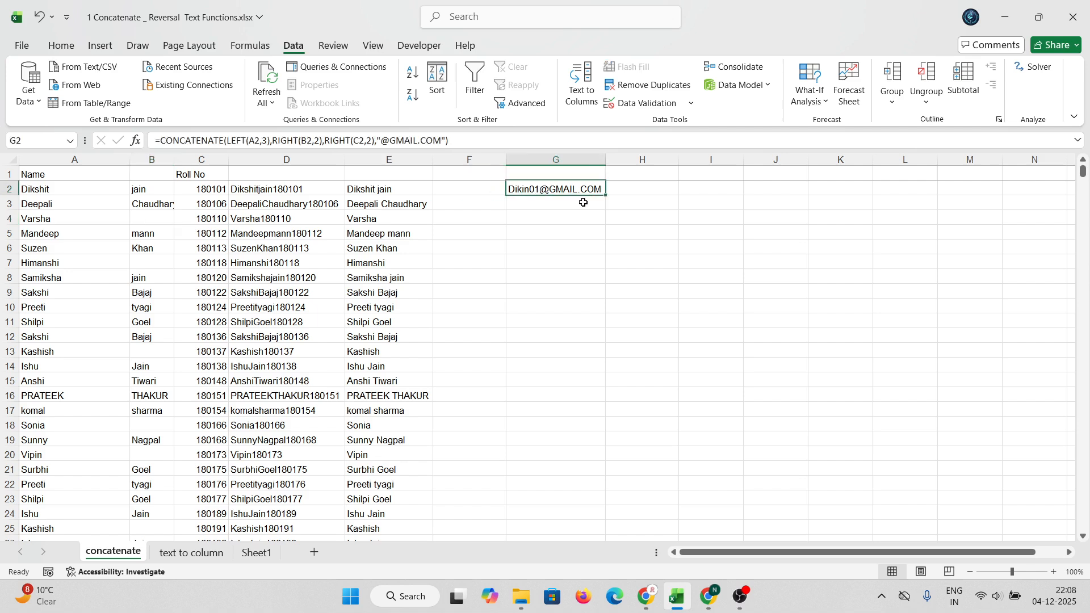
pyautogui.moveTo(604, 195); pyautogui.dragTo(606, 348)
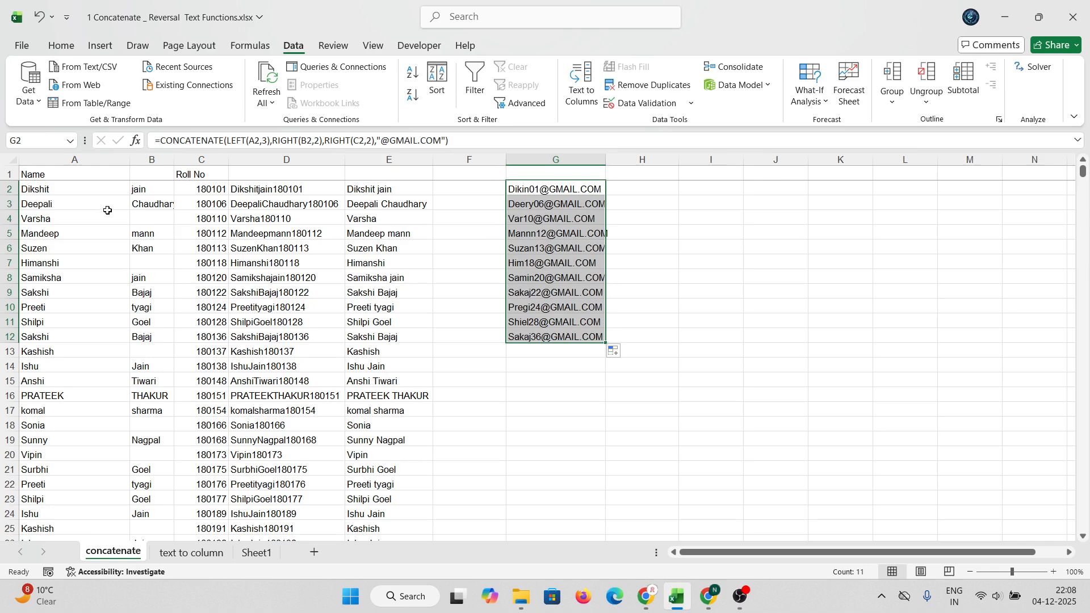
# Step: AutoFit the width of column B to the last names
pyautogui.doubleClick(174, 162)
pyautogui.click(162, 219)
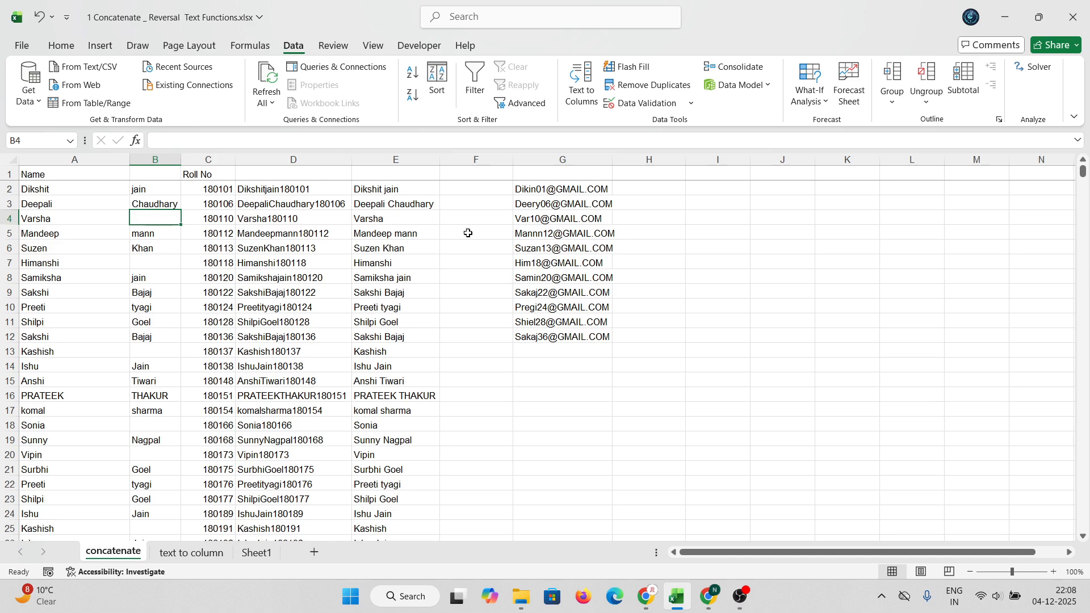